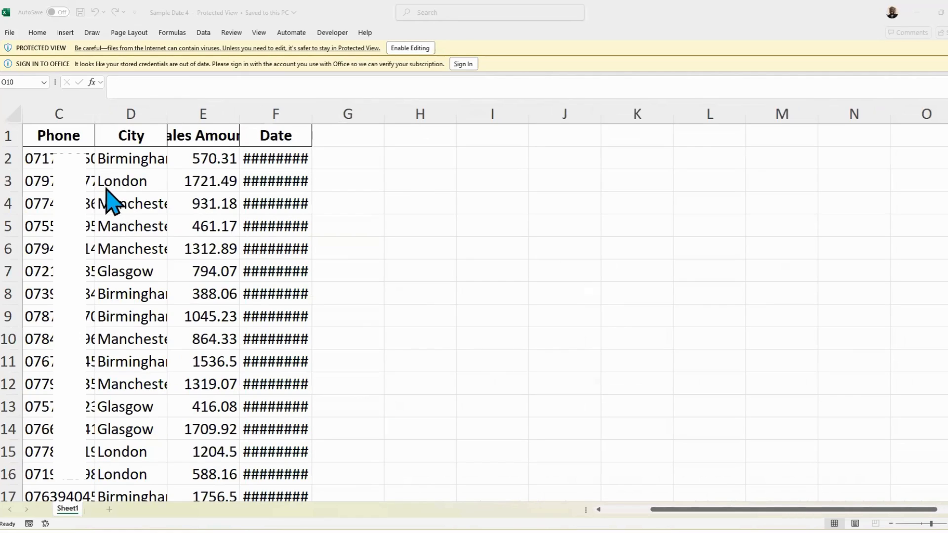
Autofit all worksheet columns to their contents while the file is in Protected View.
left_click(196, 158)
left_click(211, 190)
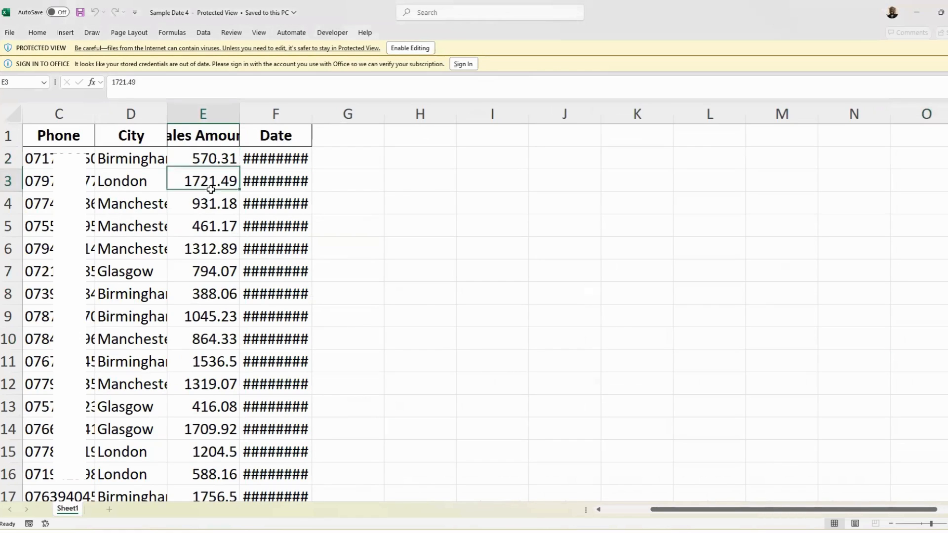
left_click(143, 223)
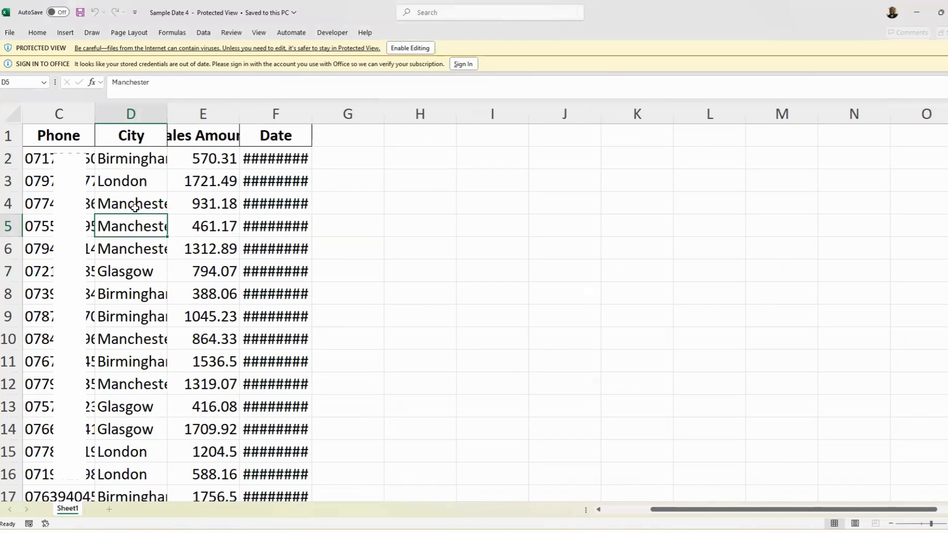
left_click(8, 114)
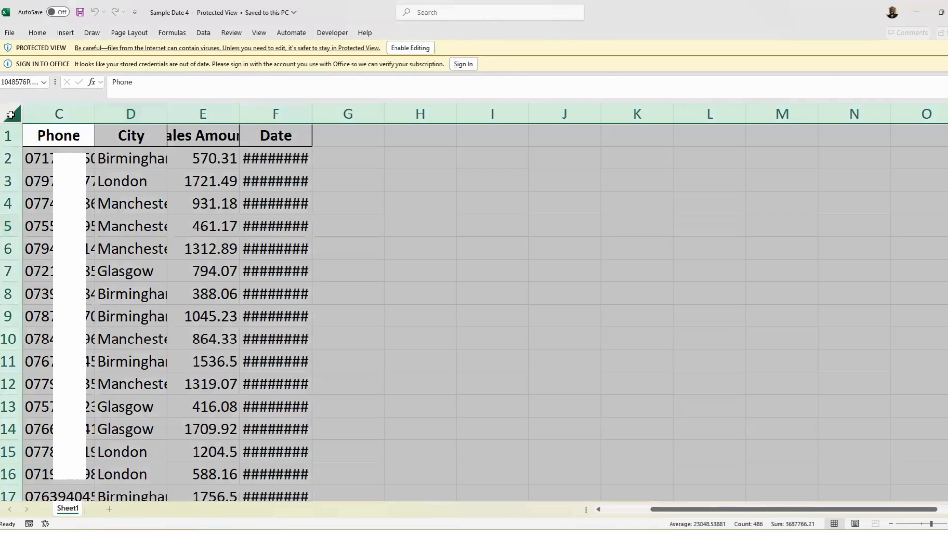
double_click(240, 114)
left_click(340, 229)
left_click(378, 316)
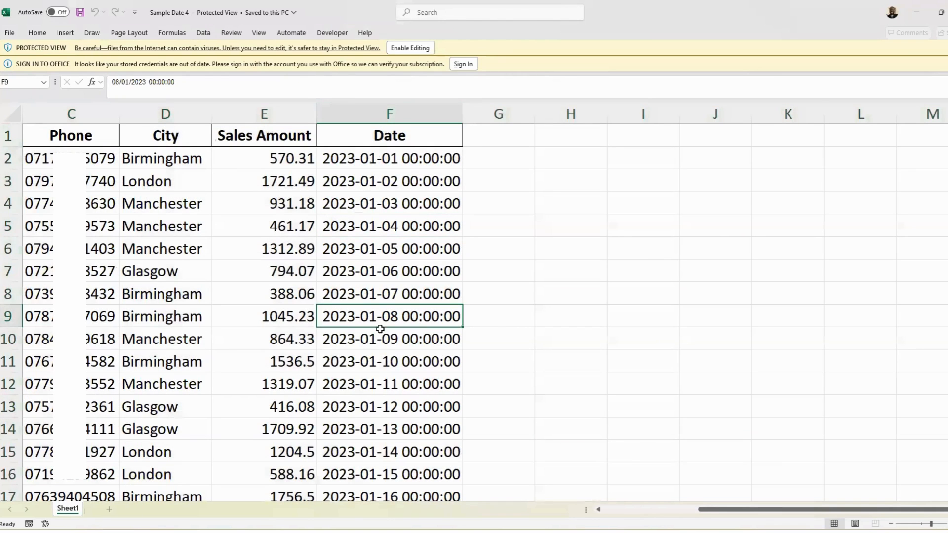
Enable editing of the workbook and autofit all worksheet columns to their contents.
left_click(267, 335)
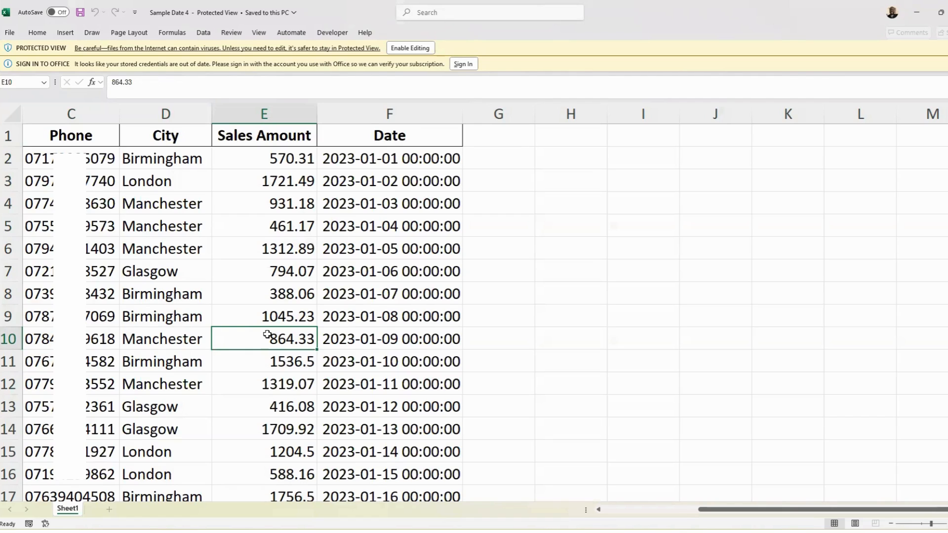
left_click(267, 248)
left_click(422, 48)
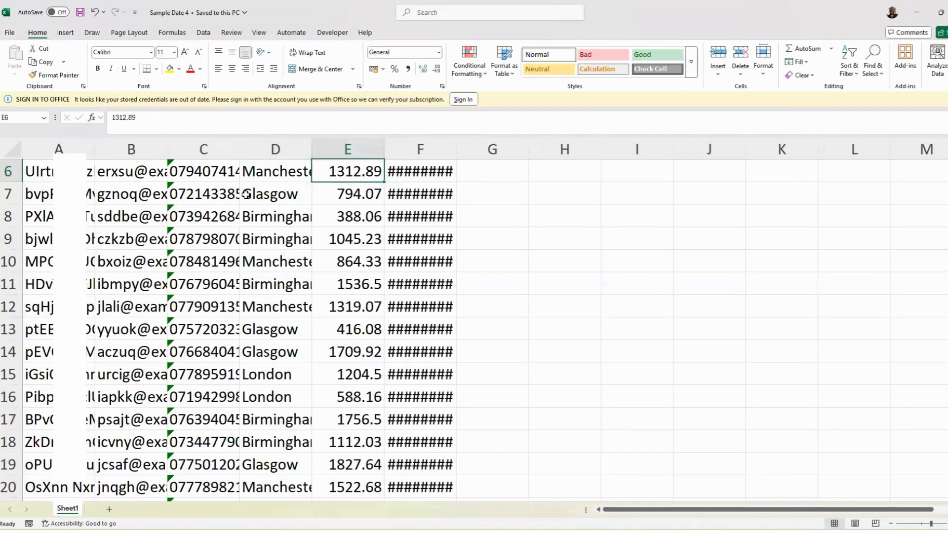
left_click(246, 194)
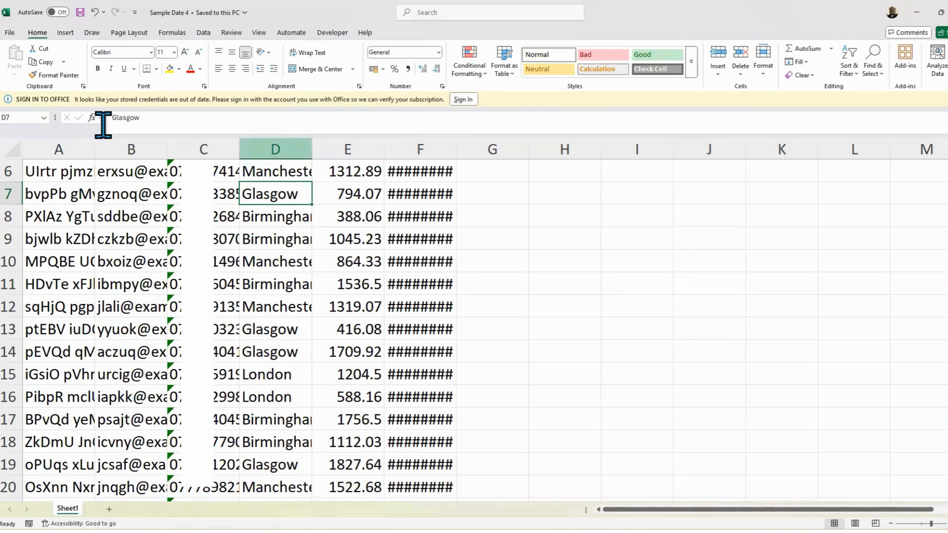
left_click(14, 148)
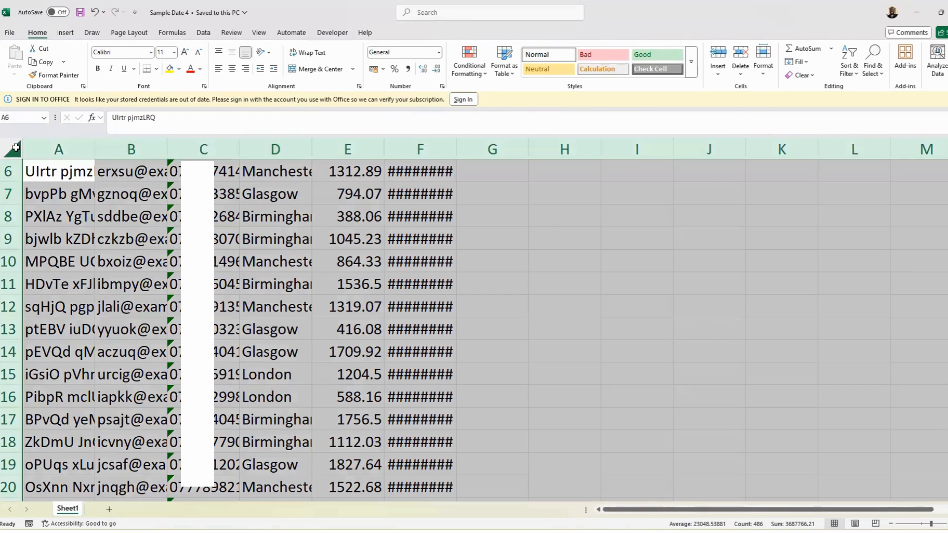
double_click(384, 148)
left_click(437, 218)
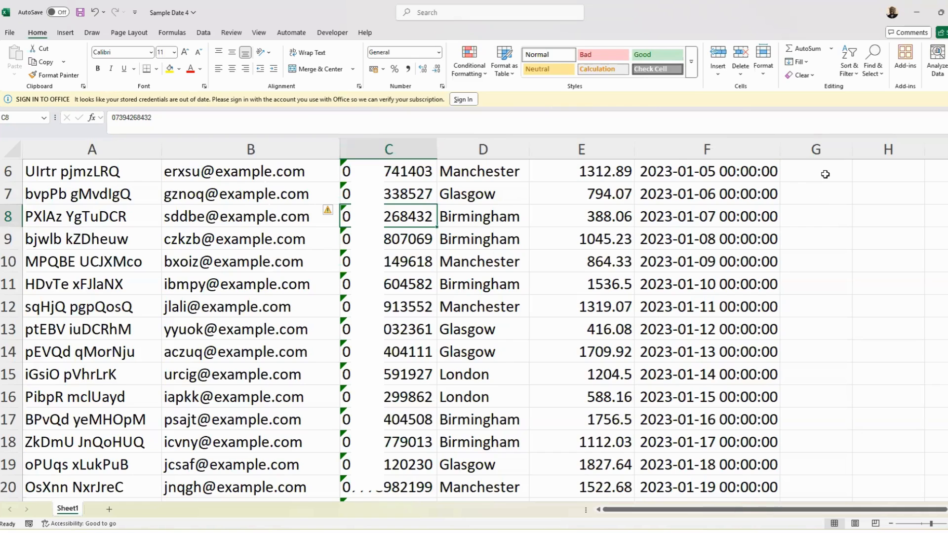
Enter =LEFT(A2,3) in cell G2 to extract the first three characters of the first full name.
scroll(745, 261, "up", 1)
scroll(745, 261, "up", 1)
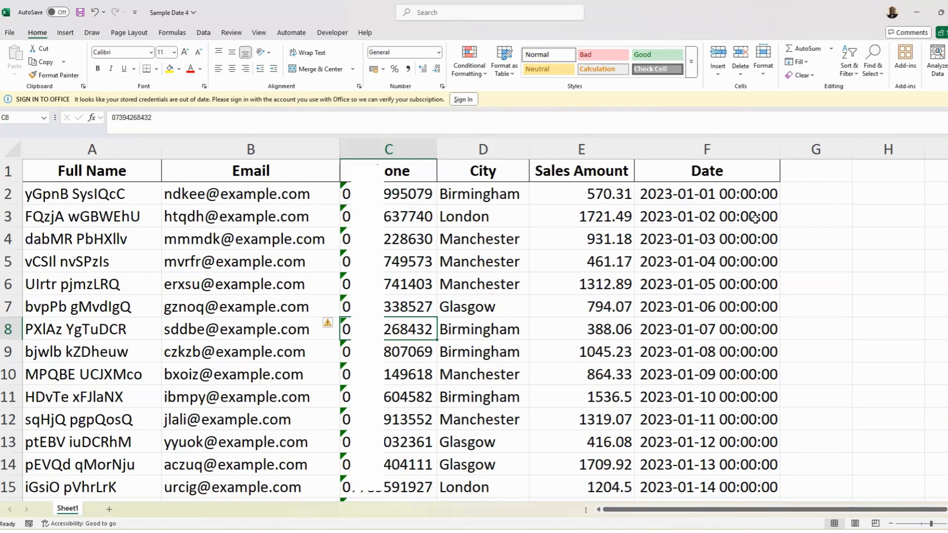
left_click(813, 192)
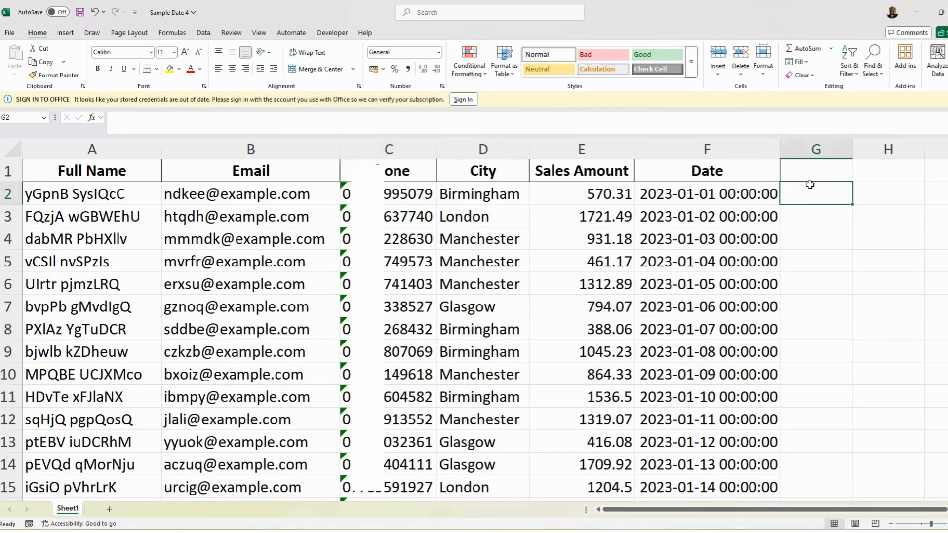
type("=")
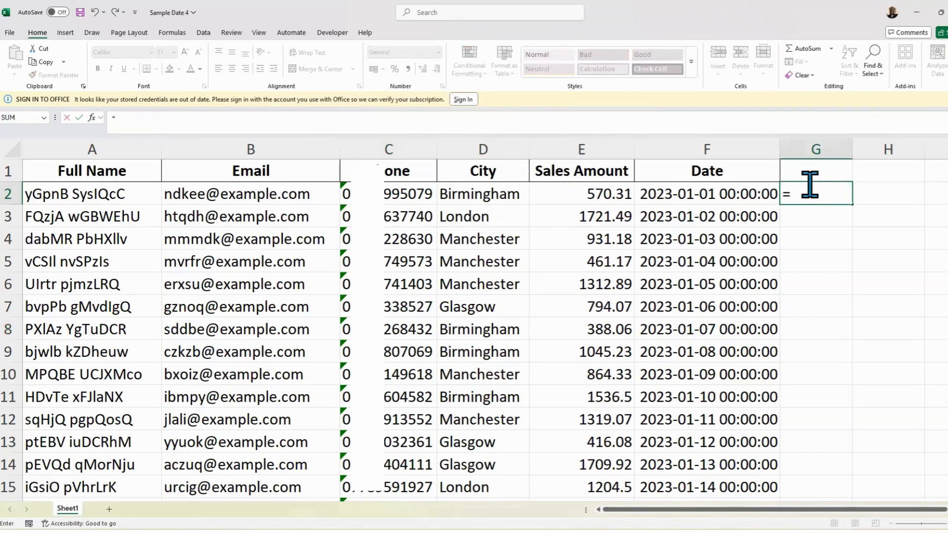
type("lef")
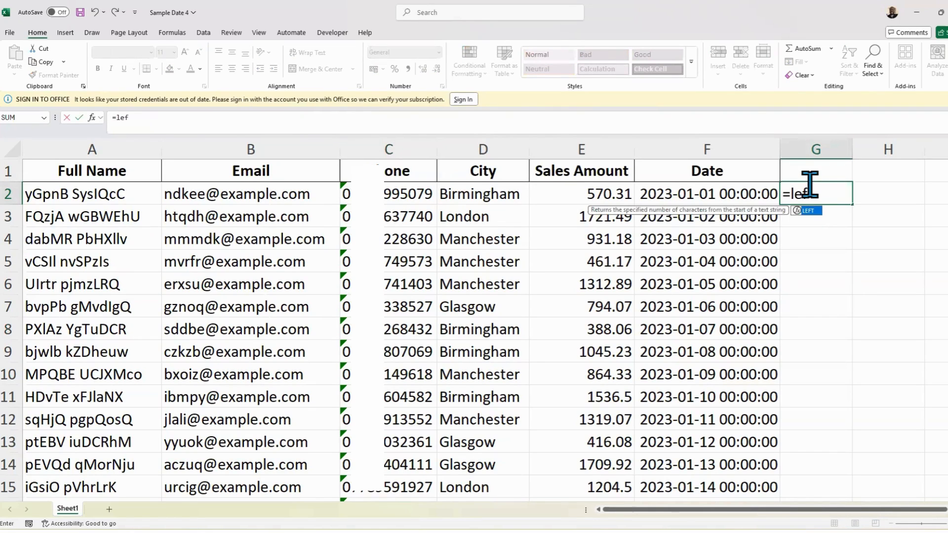
double_click(808, 210)
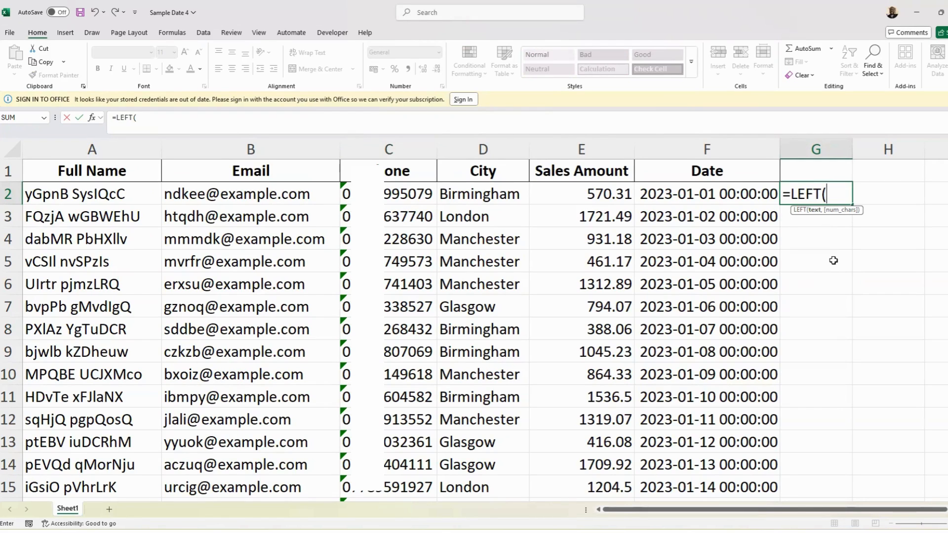
left_click(90, 198)
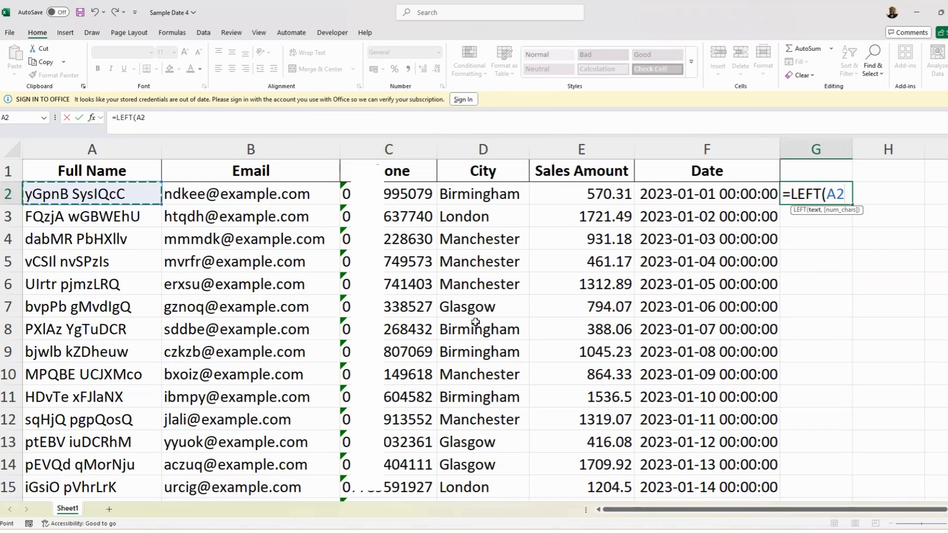
type(",")
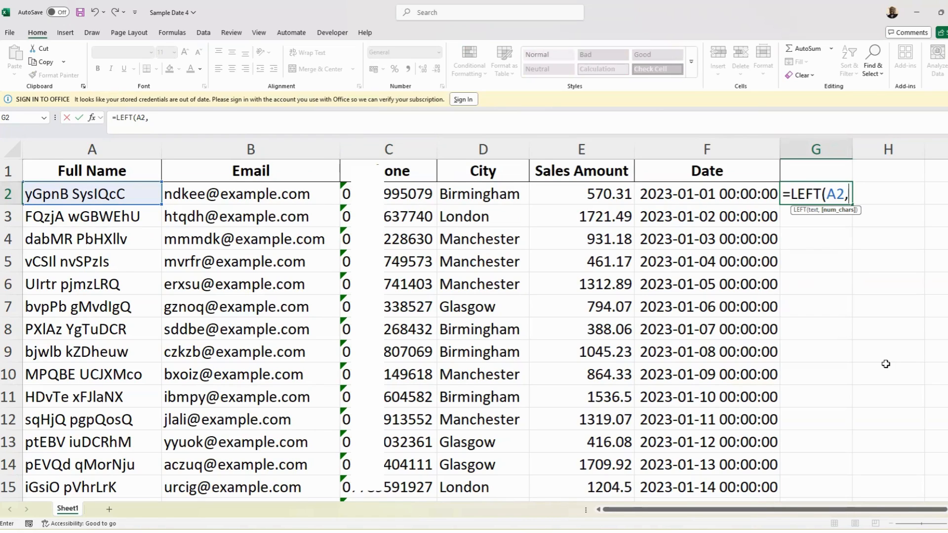
type("3)")
key("Return")
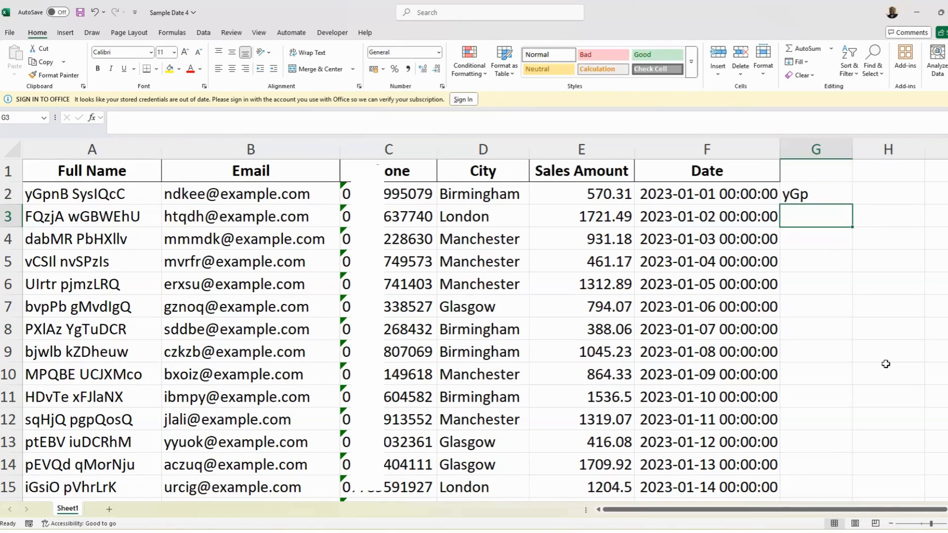
Fill the LEFT formula from G2 down column G and check the extracted characters, including row 55.
left_click(817, 193)
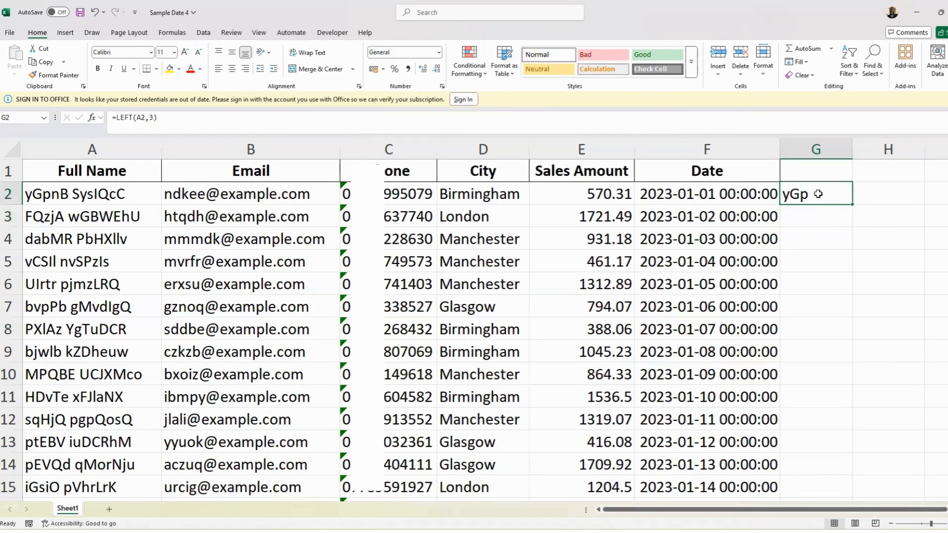
double_click(851, 204)
left_click(846, 195)
scroll(823, 198, "down", 3)
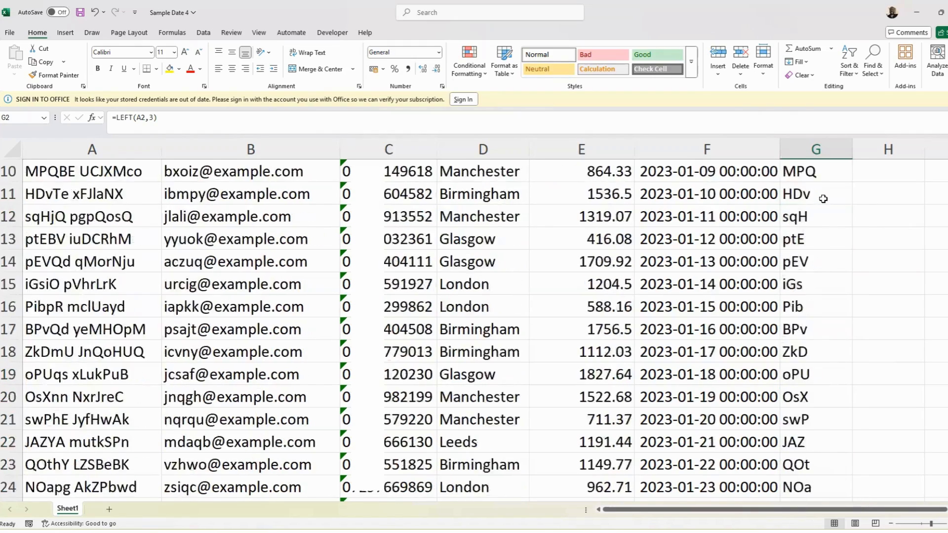
scroll(822, 199, "down", 12)
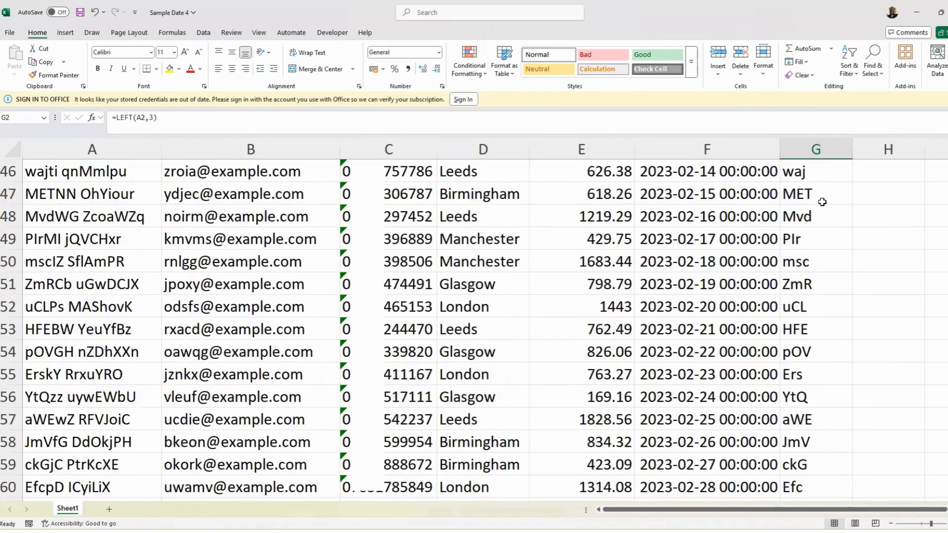
scroll(822, 202, "down", 1)
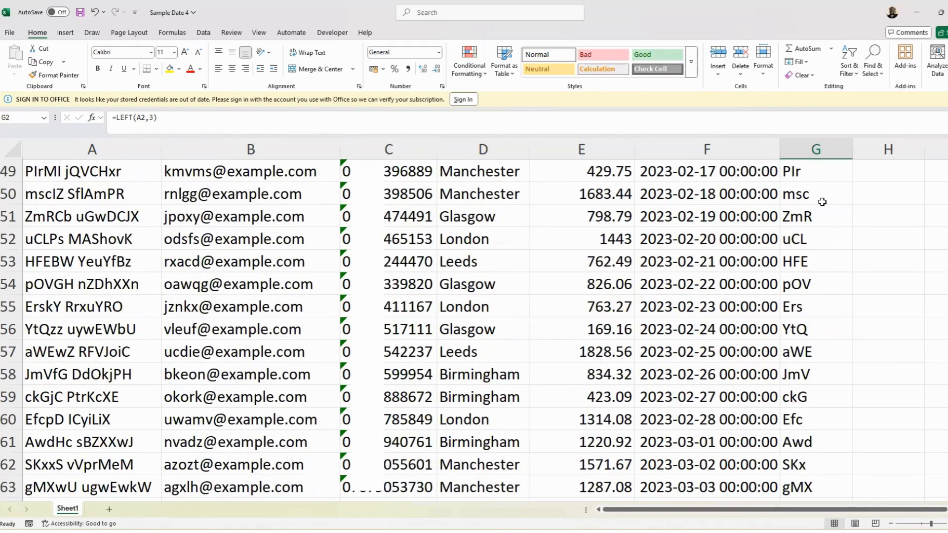
left_click(10, 306)
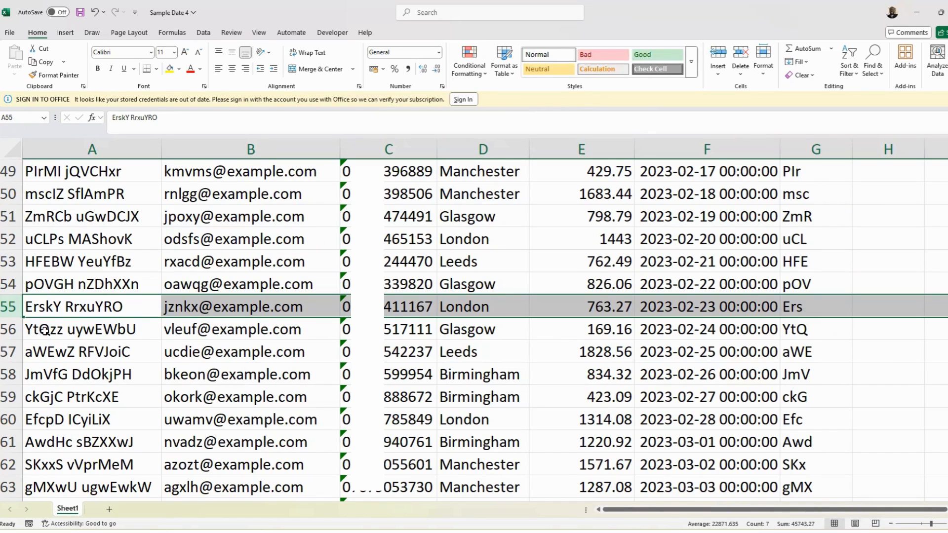
left_click(812, 310)
Undo the formula fill in column G and clear cell G2.
scroll(795, 197, "up", 18)
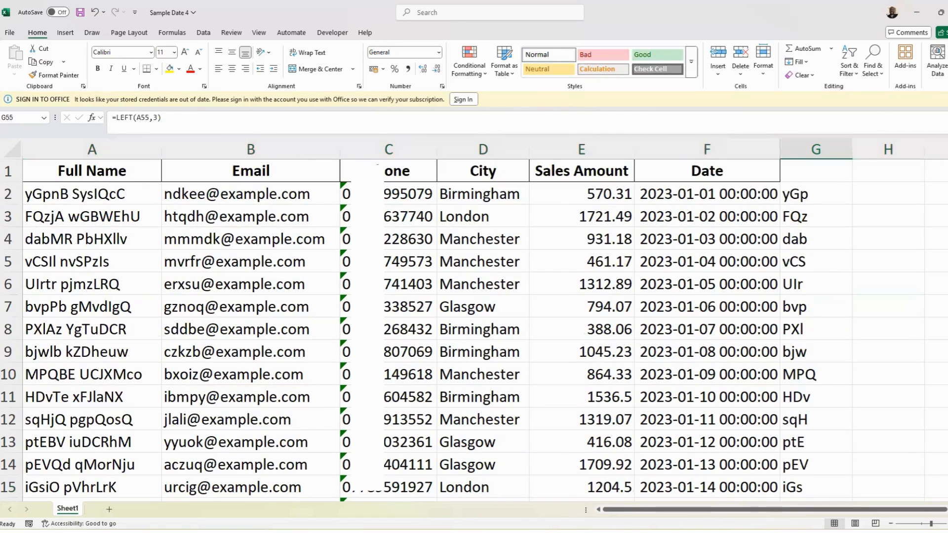
left_click(793, 194)
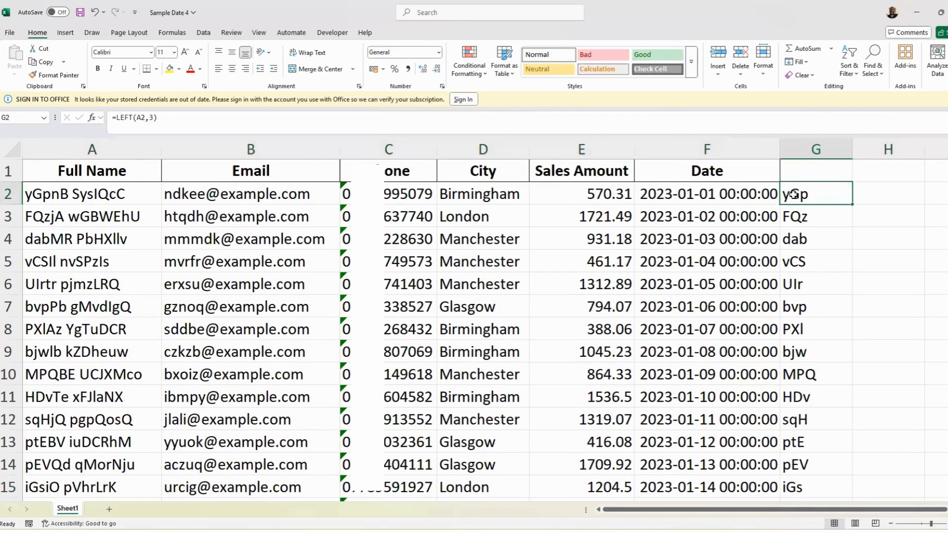
key("ctrl+z")
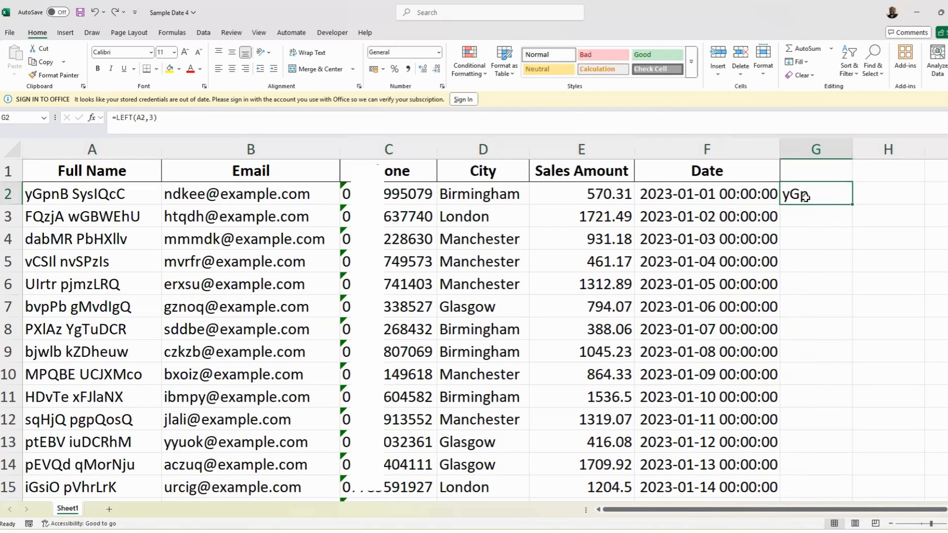
key("Delete")
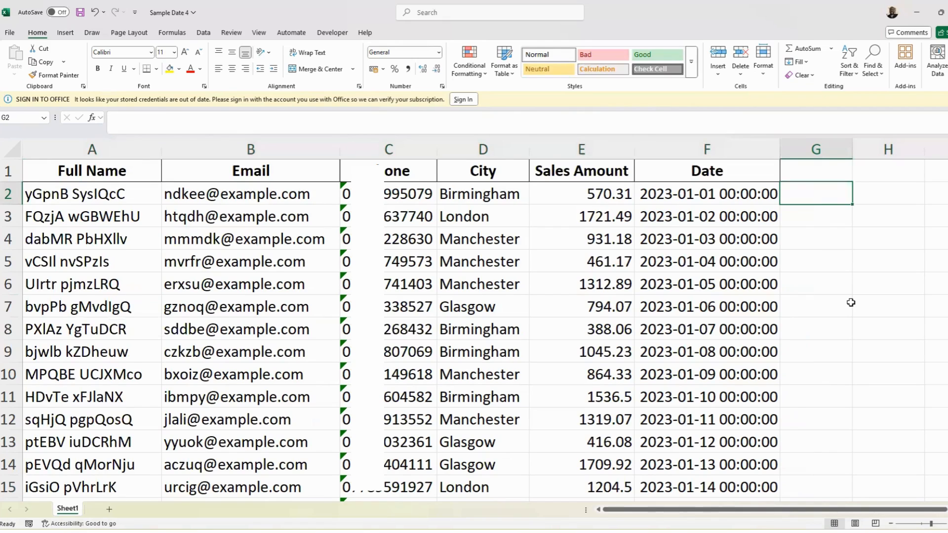
Convert the data range A1:F81 into a table with headers.
left_click(573, 219)
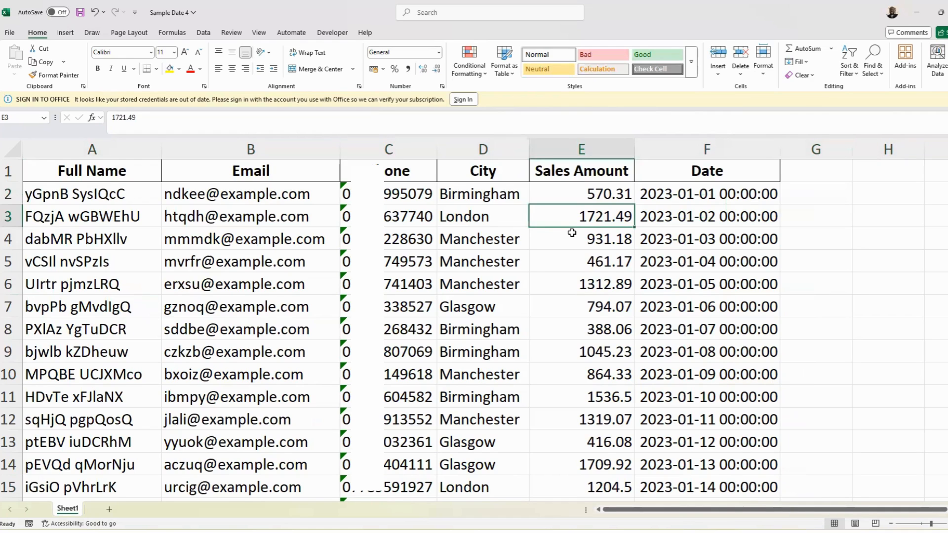
key("ctrl+a")
key("ctrl+t")
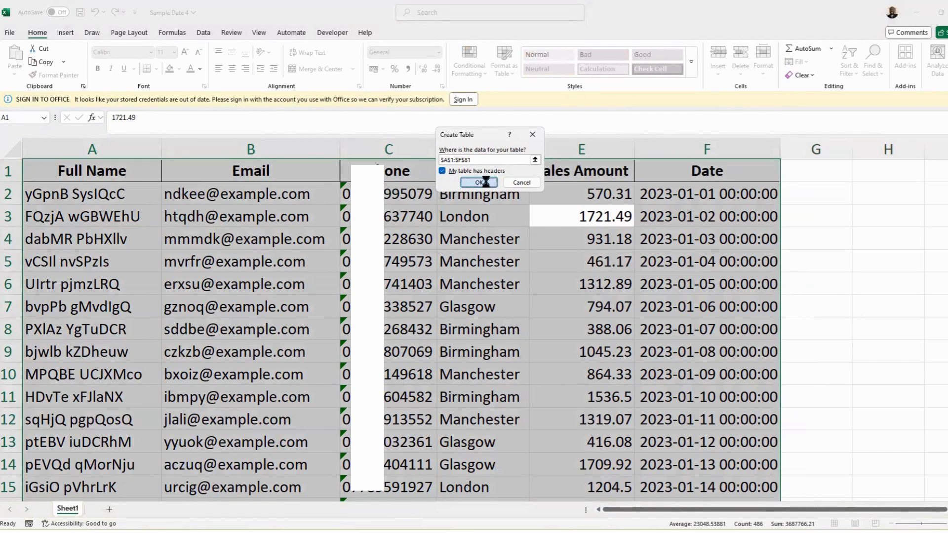
left_click(486, 183)
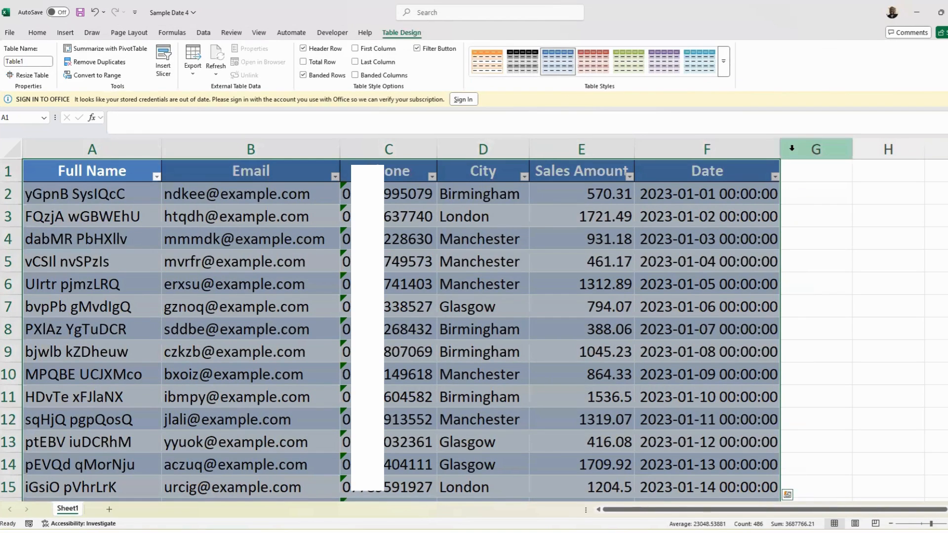
Add a table column after Date by entering the header Extract in G1.
left_click(790, 171)
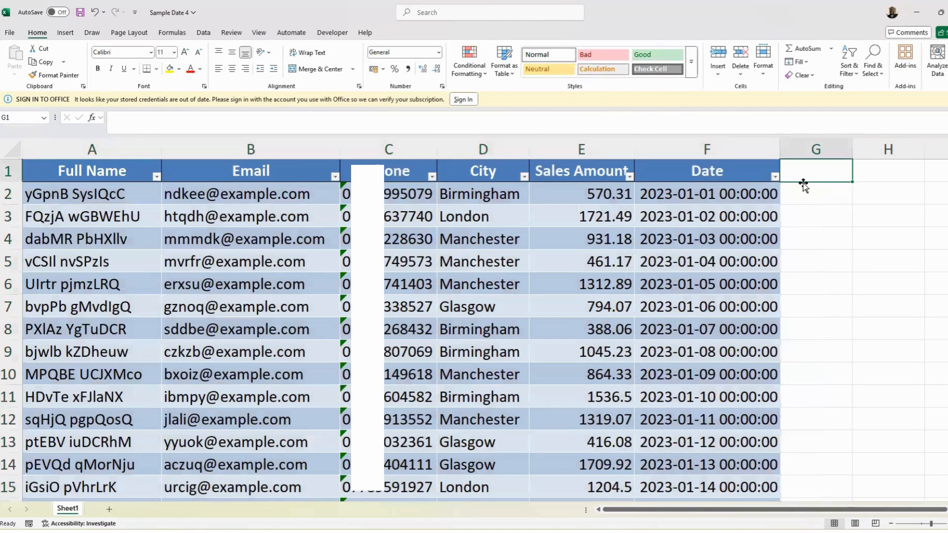
type("Extract")
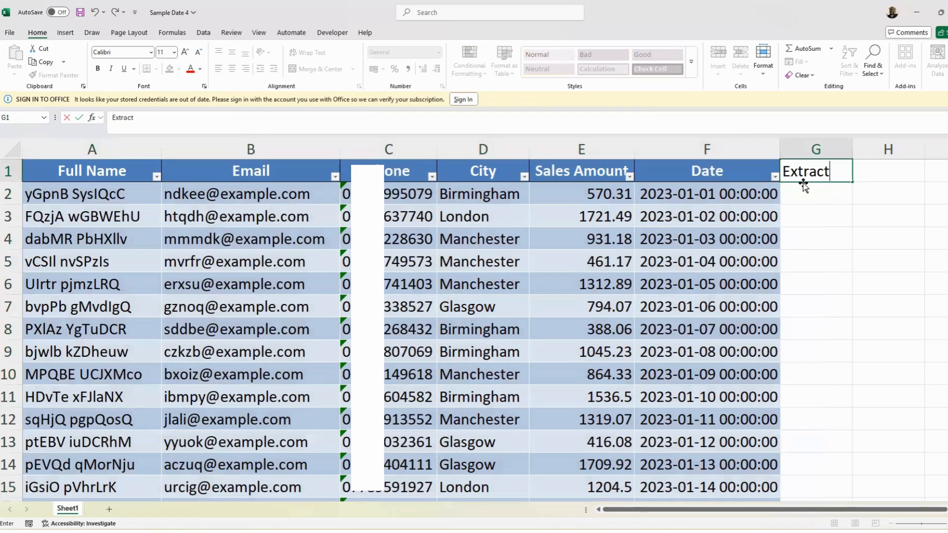
key("Return")
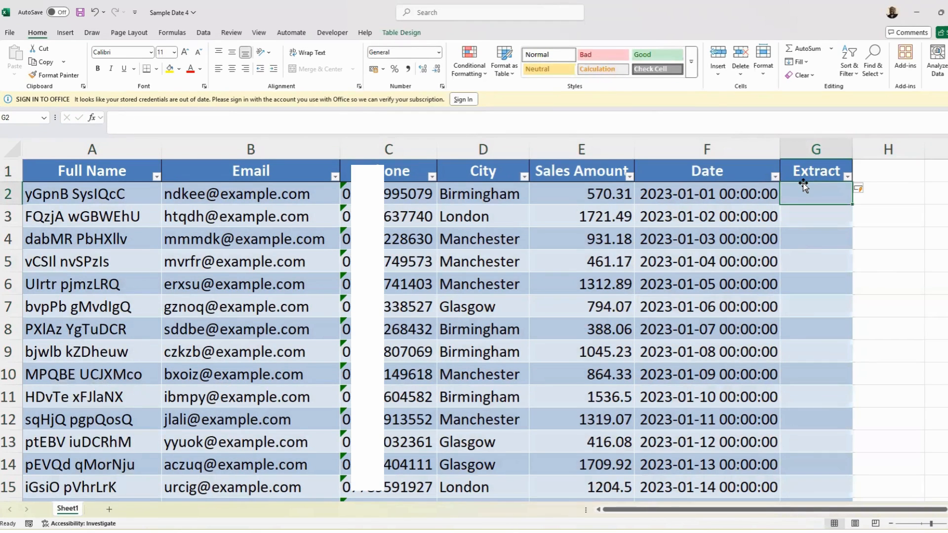
Fill the Extract column with the first four characters of each full name using =LEFT([@[Full Name]],4) in G2.
type("=l")
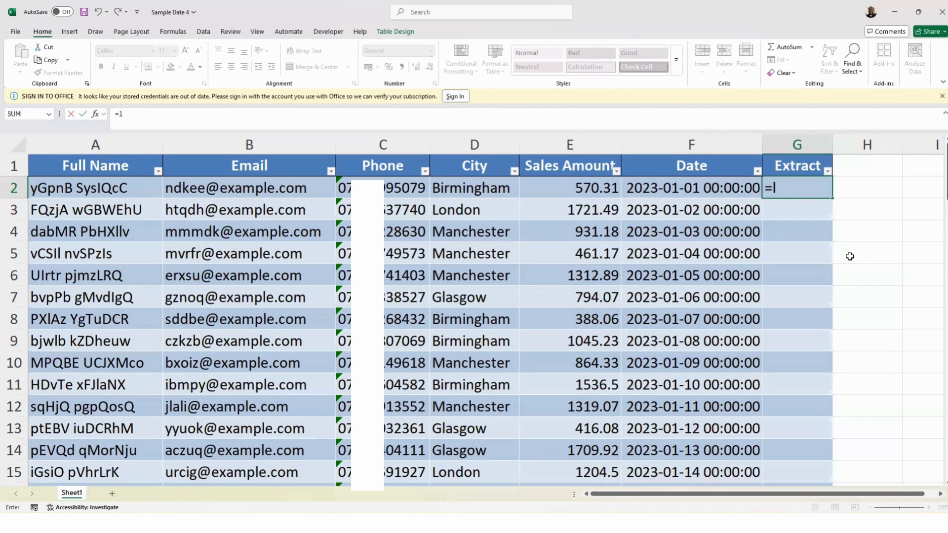
type("eft")
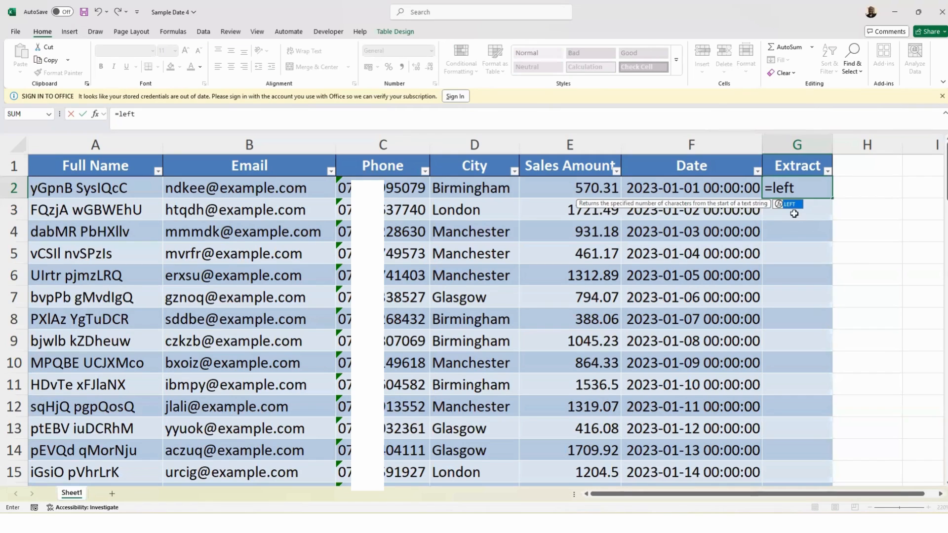
double_click(793, 204)
left_click(97, 188)
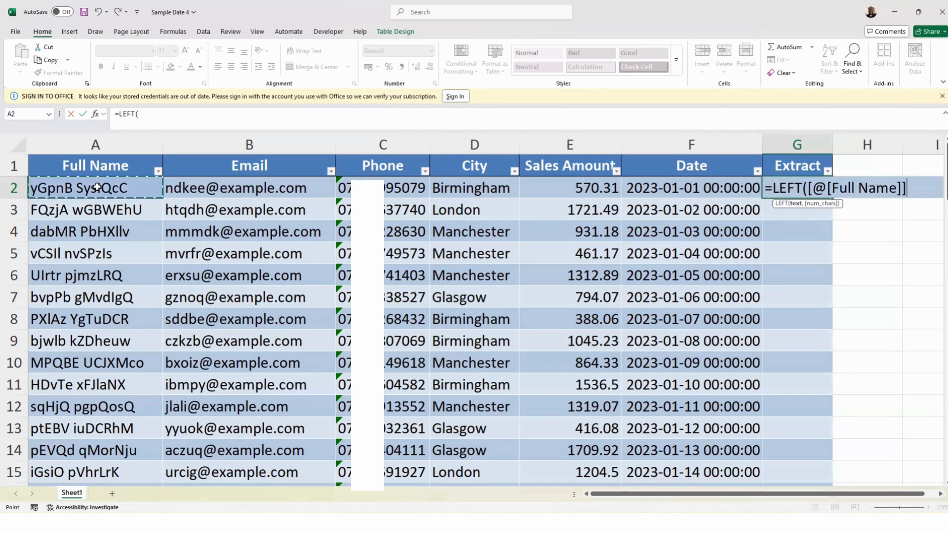
type(",")
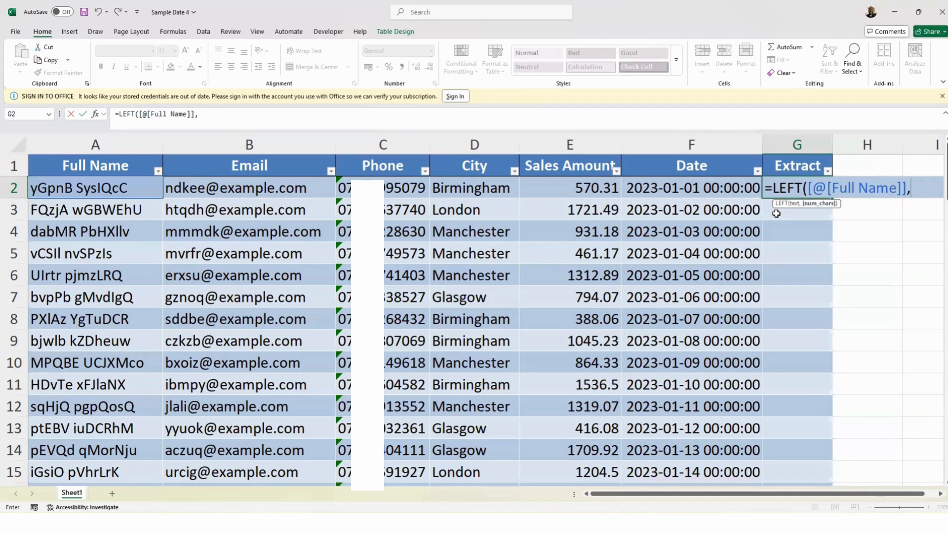
type("4)")
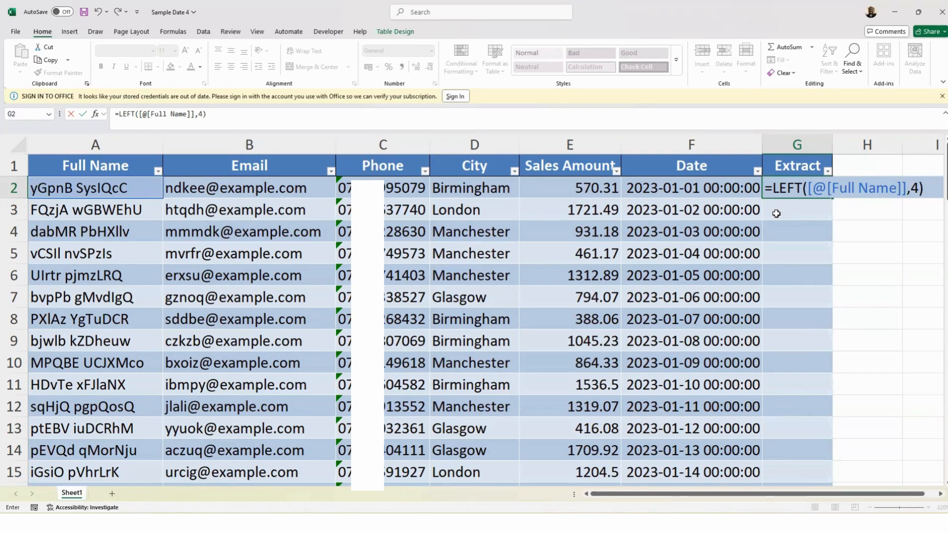
key("Return")
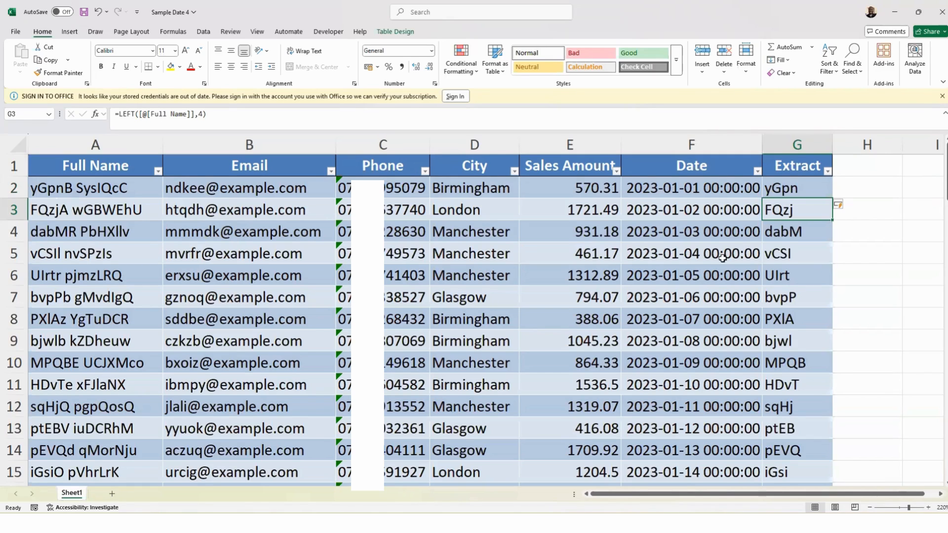
left_click(810, 193)
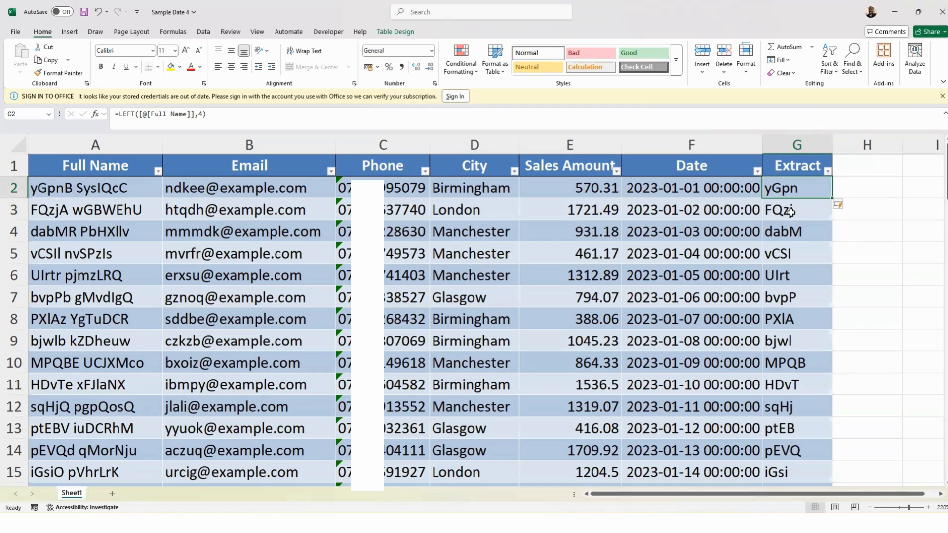
Rename the Extract header in G1 as Left Extract.
left_click(797, 166)
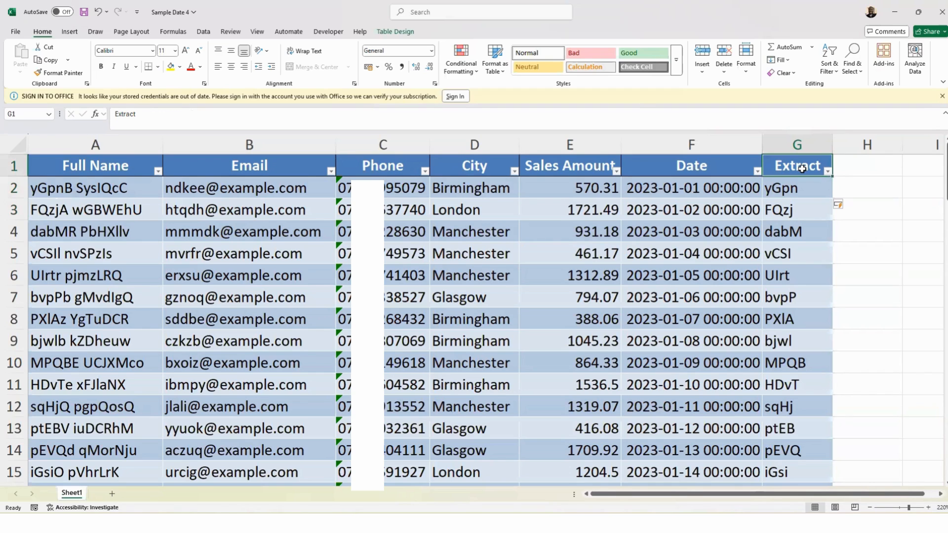
left_click(182, 111)
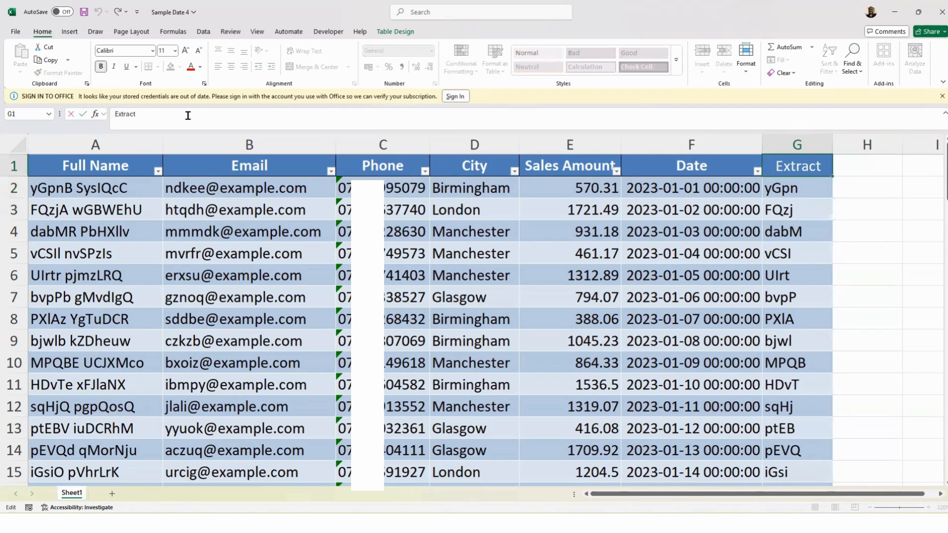
type("Left")
left_click(865, 170)
Add a table column beside Left Extract by entering the header Right Extract in H1.
right_click(861, 148)
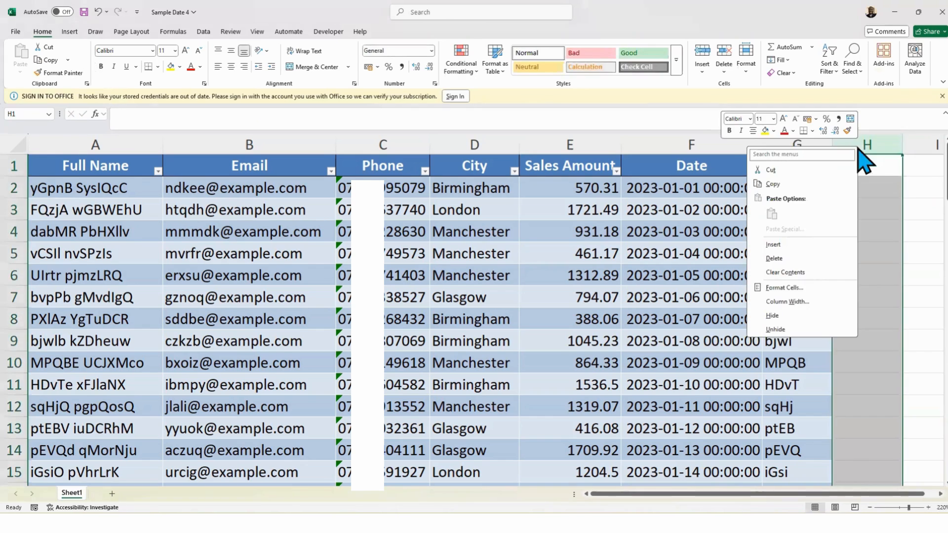
left_click(867, 165)
left_click(868, 166)
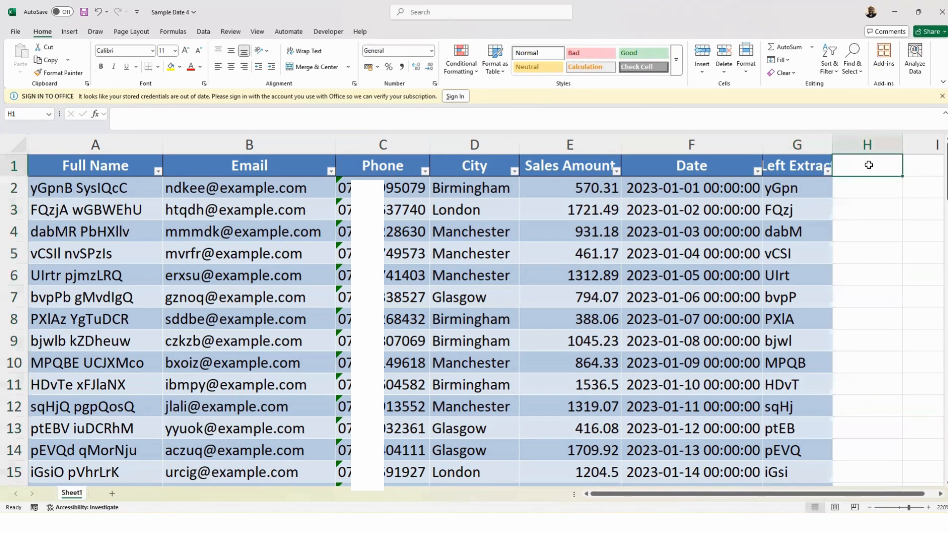
type("Right Ext")
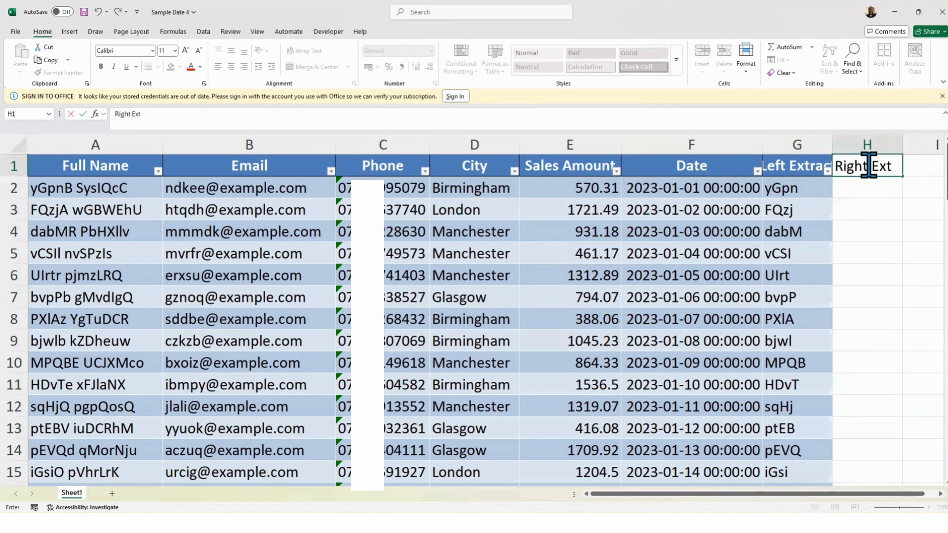
type("rac")
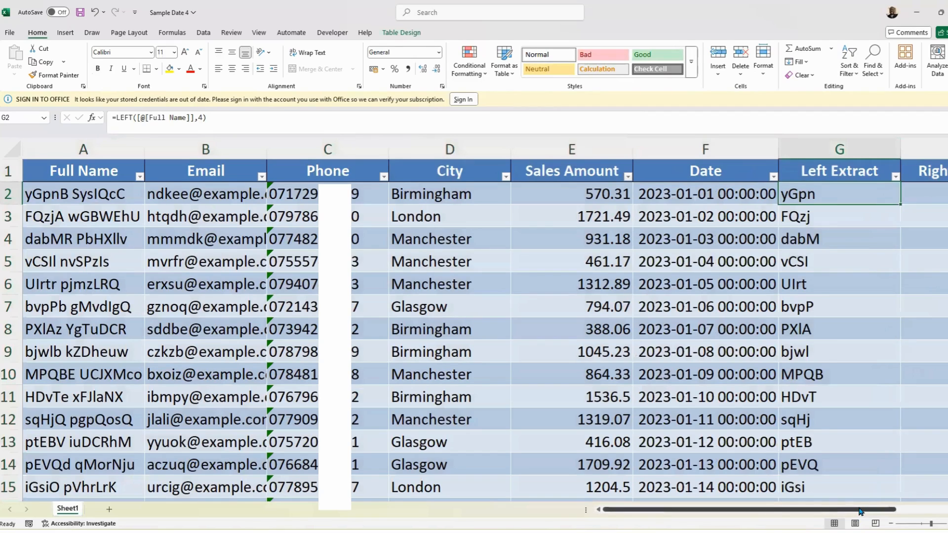
Format the Date column as Short Date and fit the column width to its contents.
left_click_drag(860, 511, 874, 506)
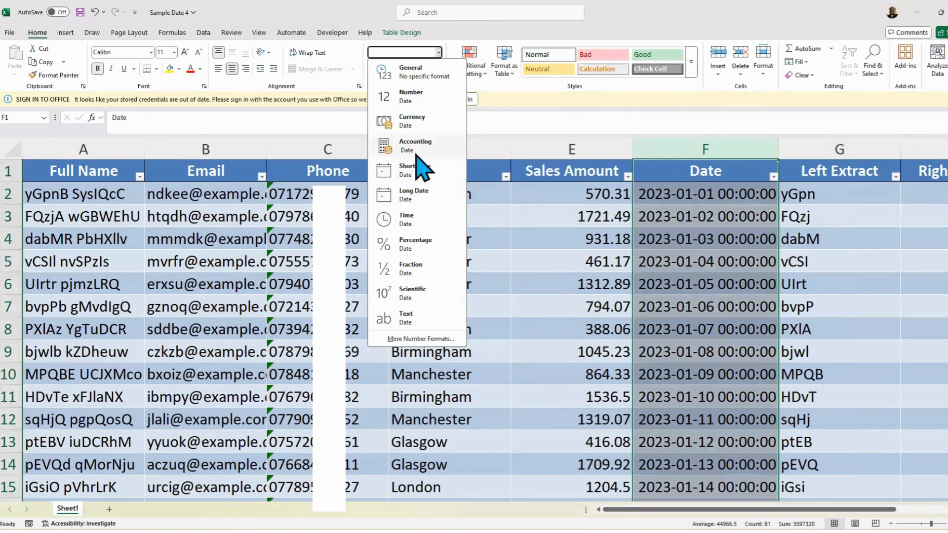
left_click(416, 173)
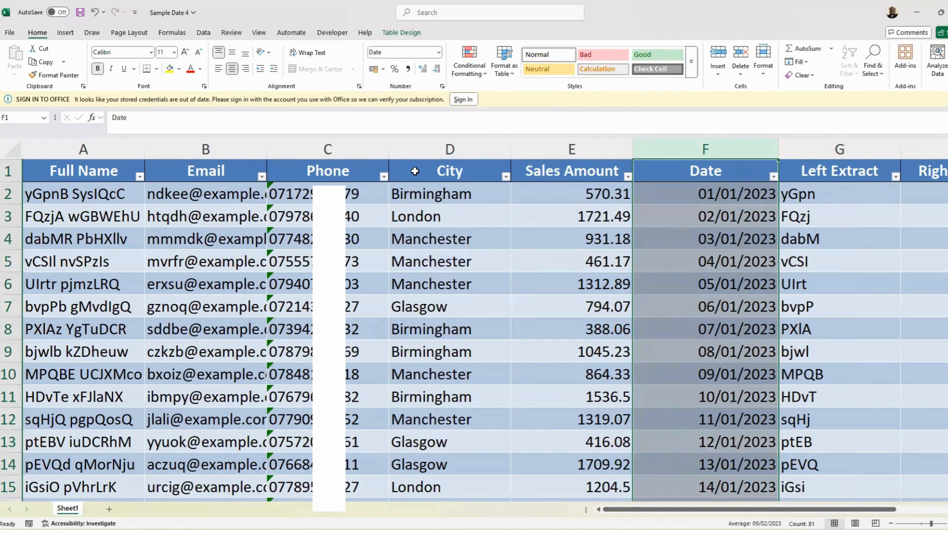
double_click(778, 148)
Narrow the Left Extract and Right Extract columns to sit close around their headers.
left_click(890, 199)
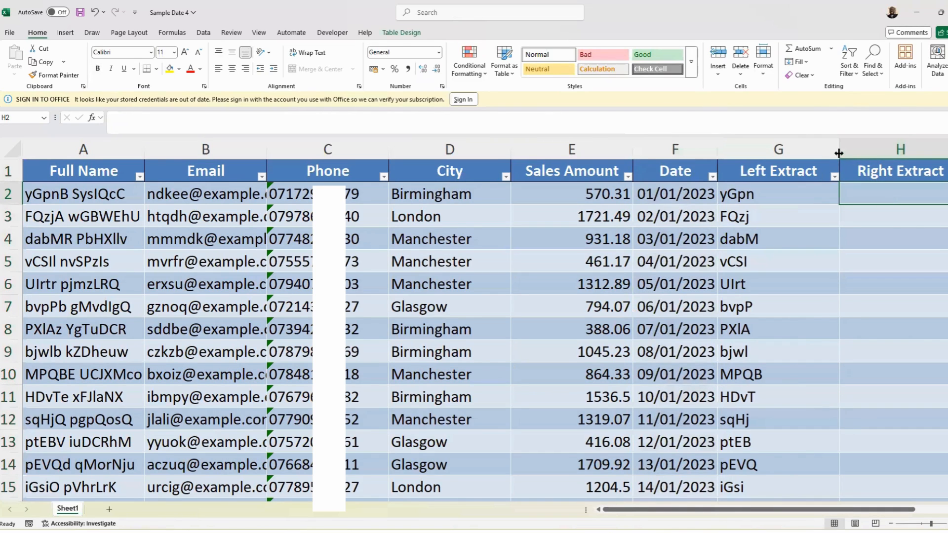
left_click_drag(839, 153, 804, 149)
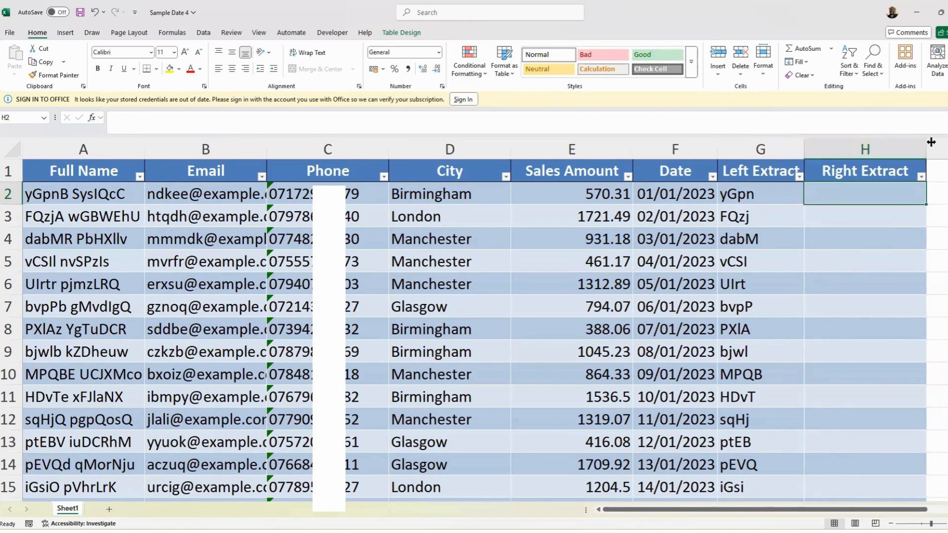
left_click_drag(926, 143, 913, 148)
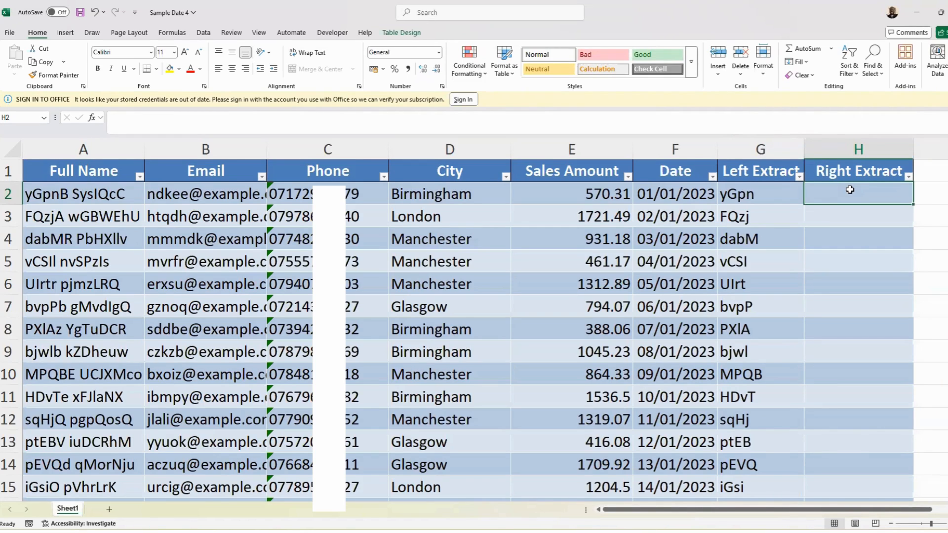
Extract the last four characters of each full name in the Right Extract column with =RIGHT([@[Full Name]],4) in H2.
type("=rig")
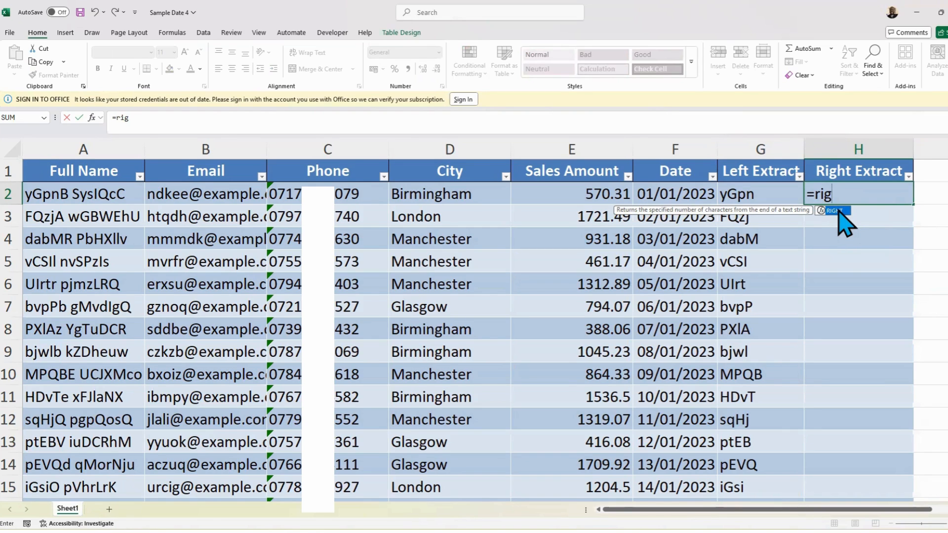
double_click(838, 215)
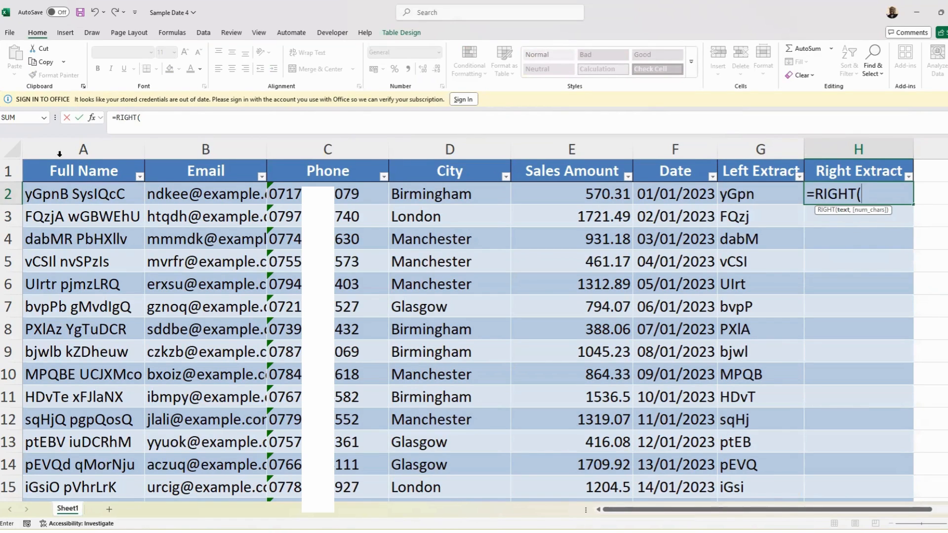
left_click(74, 200)
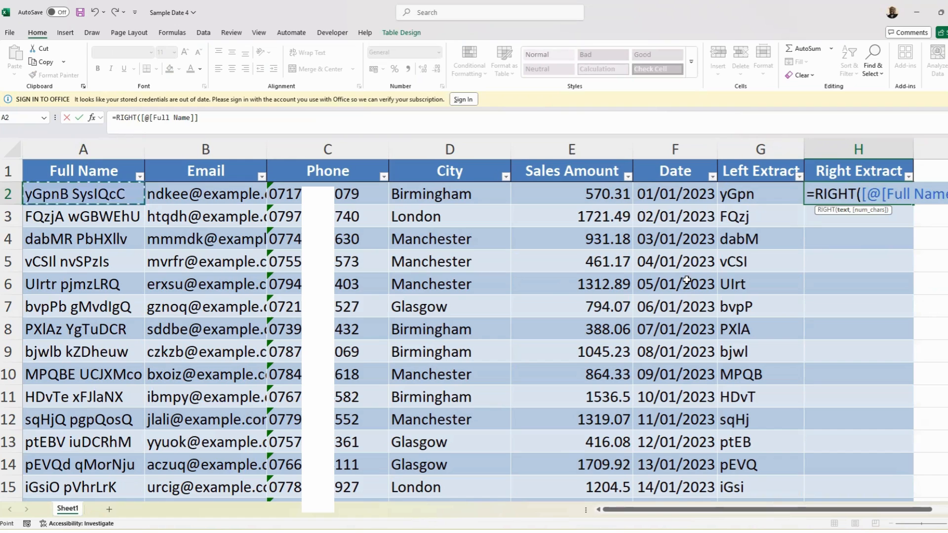
type(",")
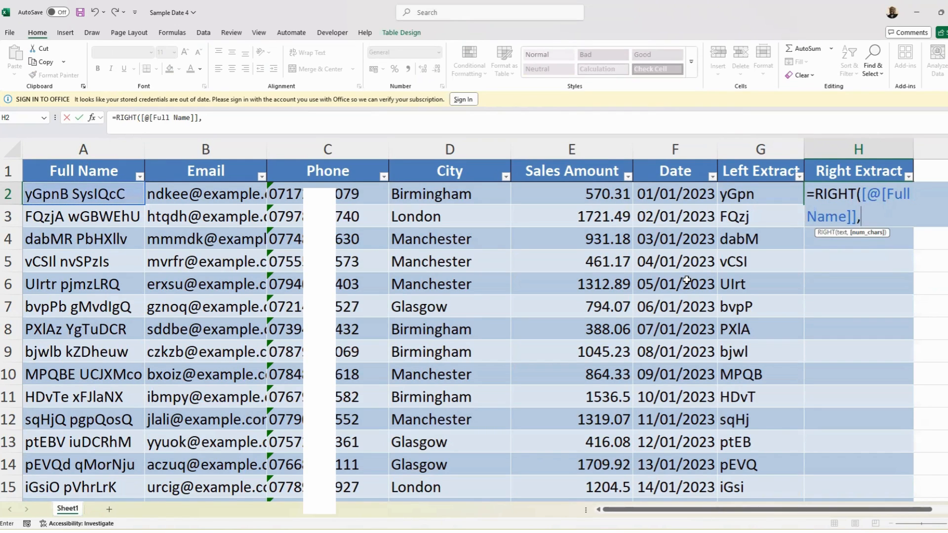
type("4)")
key("Return")
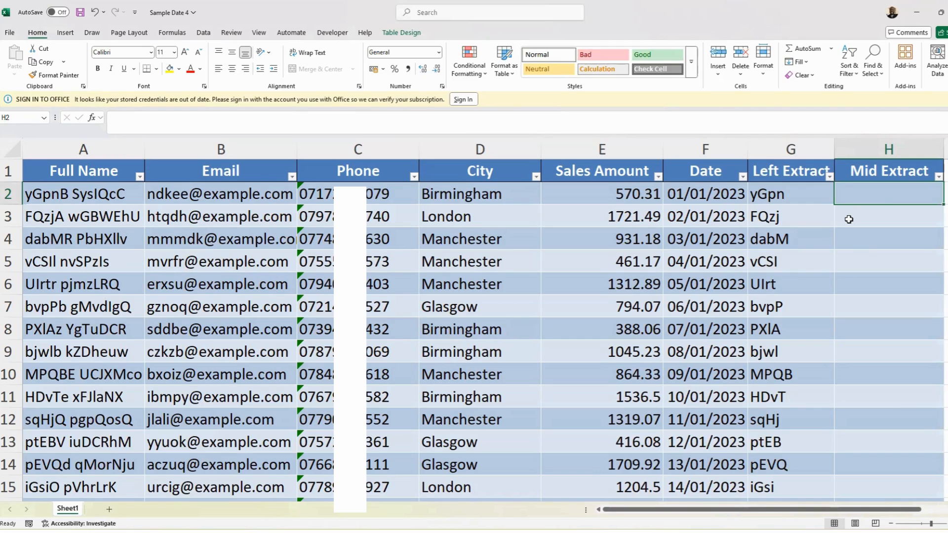
type("=mid")
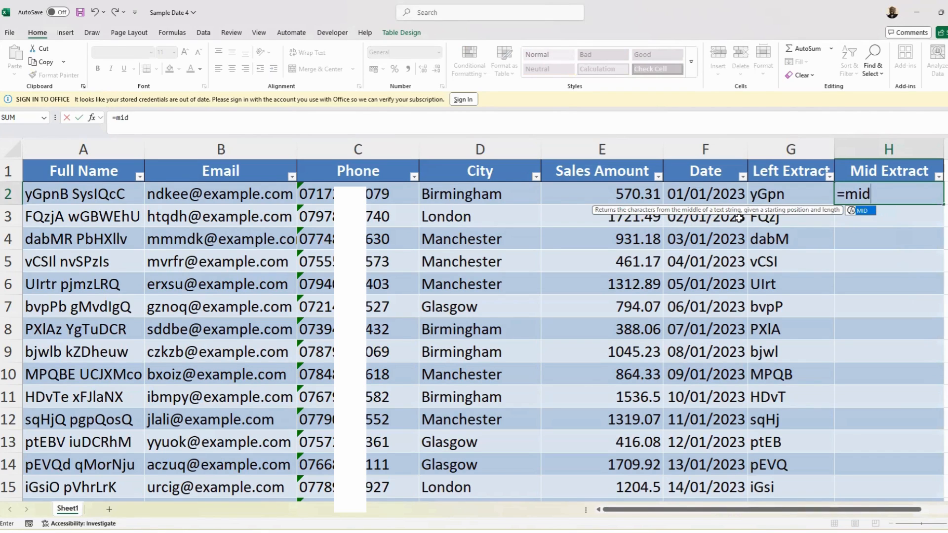
double_click(865, 215)
left_click(220, 194)
type(",")
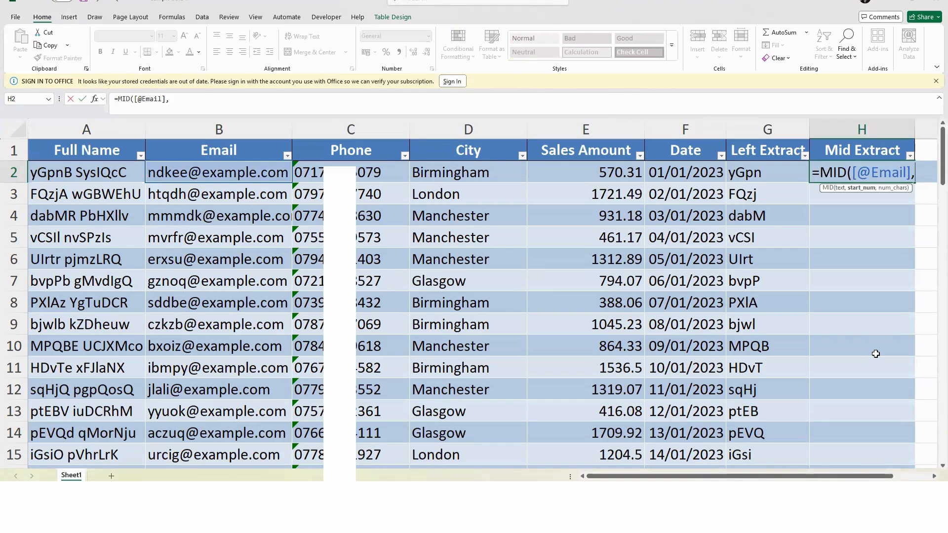
type("6,5)")
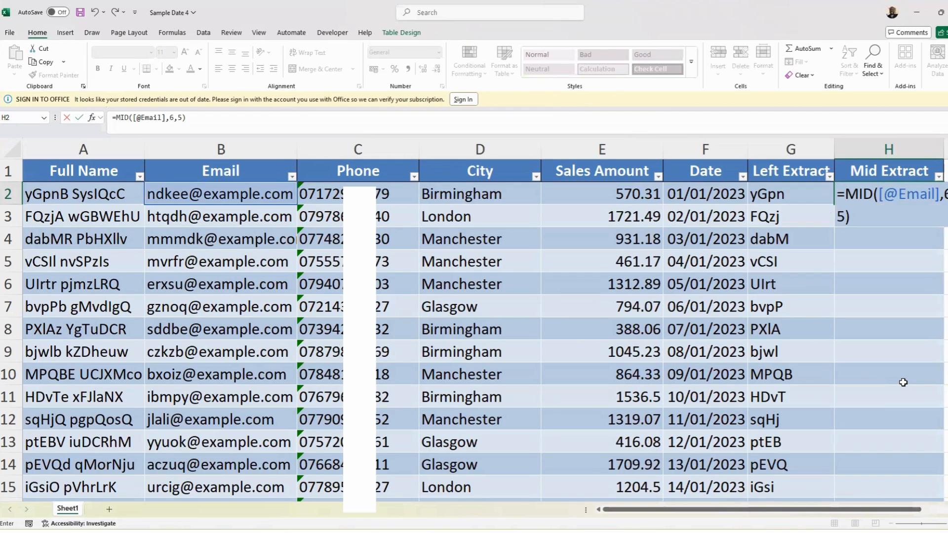
key("Return")
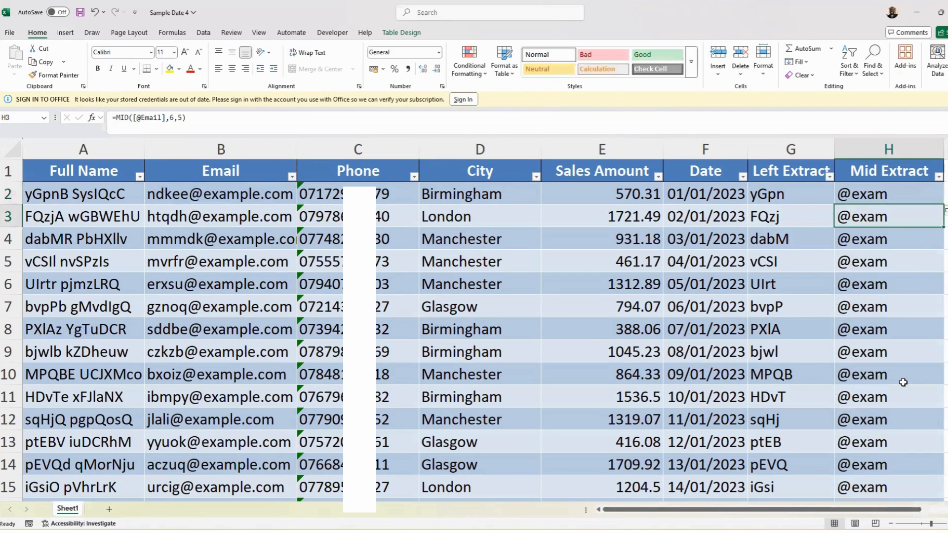
Change the MID formula in H2 to start at character 7 and return 7 characters.
left_click(874, 196)
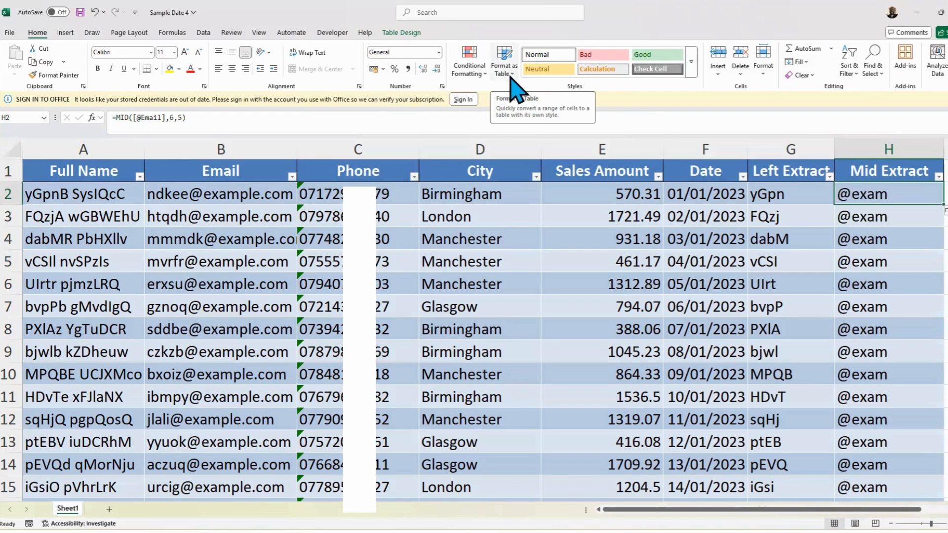
left_click(176, 118)
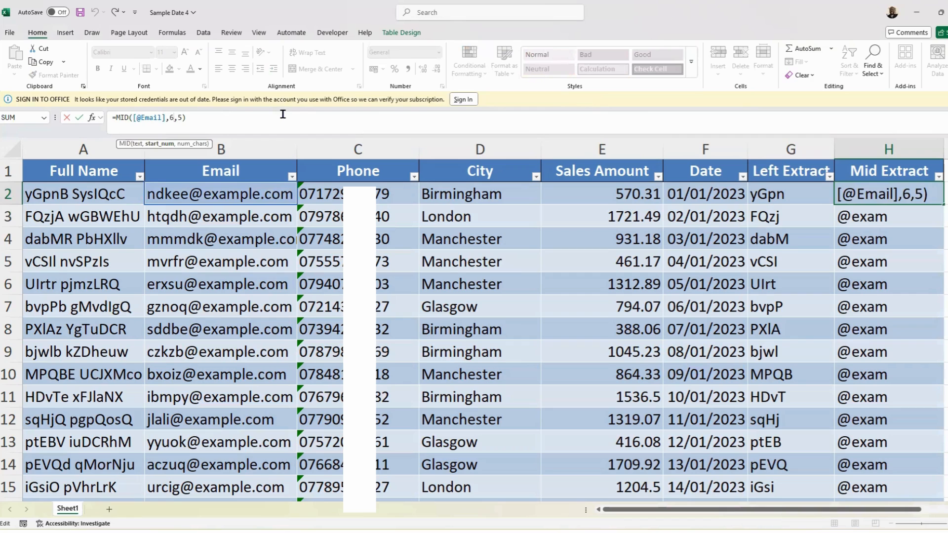
key("BackSpace")
type("7")
left_click(182, 117)
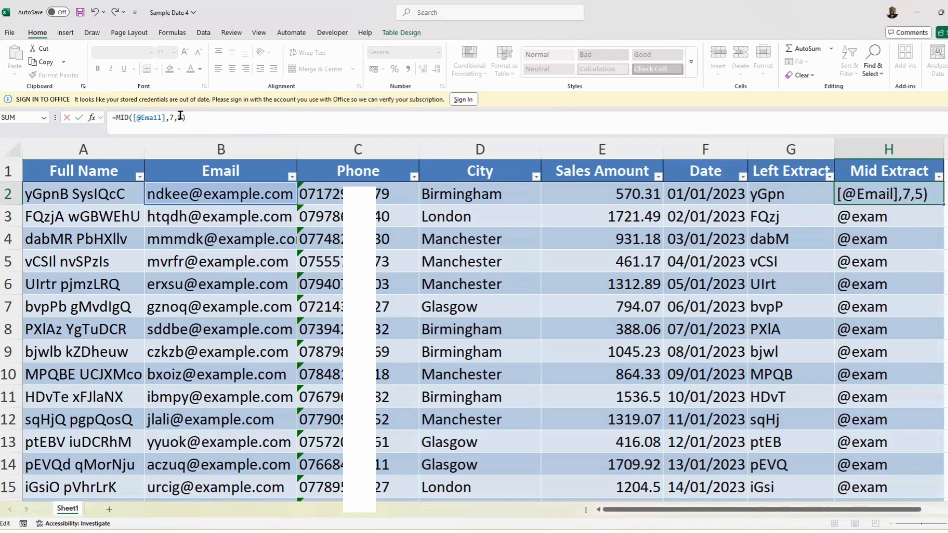
key("BackSpace")
type("7")
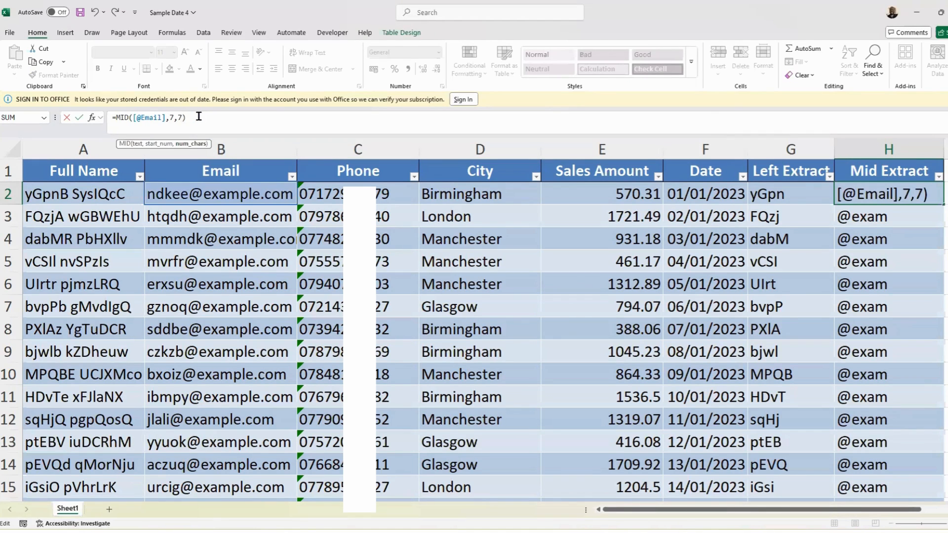
left_click(197, 118)
key("Return")
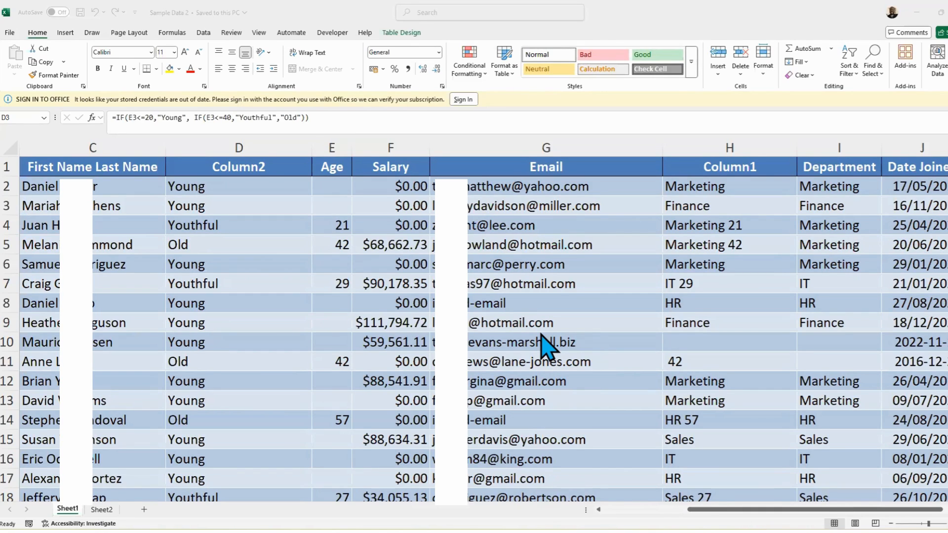
In the Sample Data 2 workbook, examine an Age entry and the nested IF formula in D3.
left_click(338, 283)
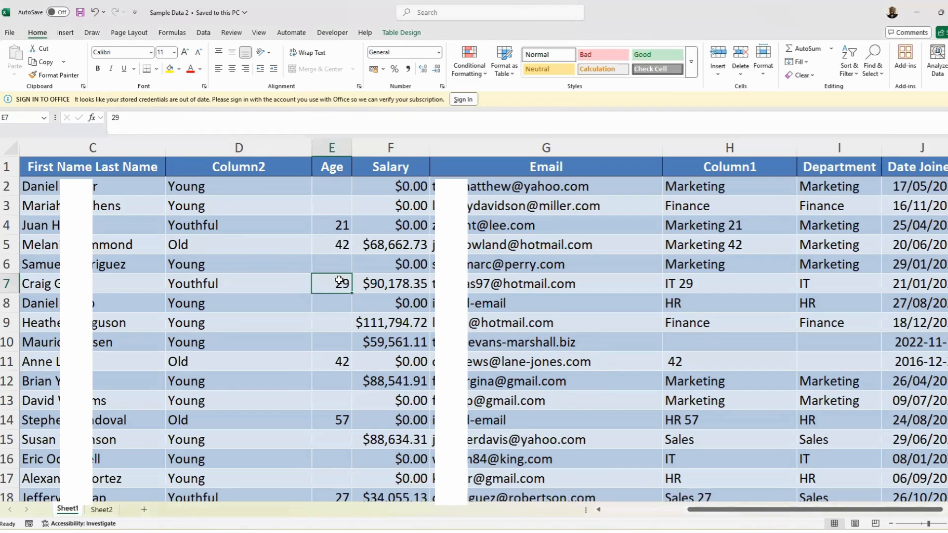
left_click(272, 259)
left_click(267, 211)
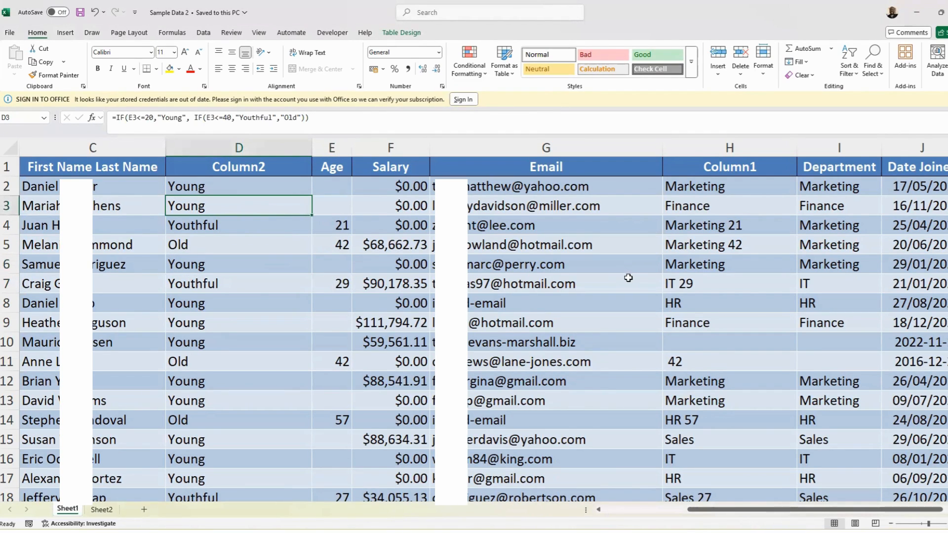
Rename the Column2 header in D1 as "Possible Duplicate".
mouse_move(812, 510)
left_mouse_down()
mouse_move(831, 511)
mouse_move(805, 513)
mouse_move(831, 514)
mouse_move(803, 512)
left_mouse_up()
left_click_drag(803, 511, 830, 511)
left_click(370, 169)
type("P")
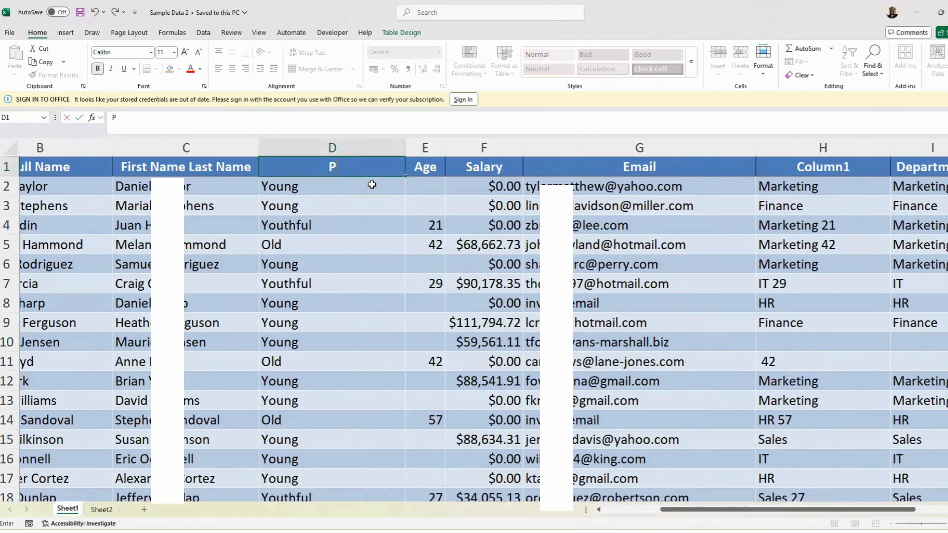
key("BackSpace")
type("Possible")
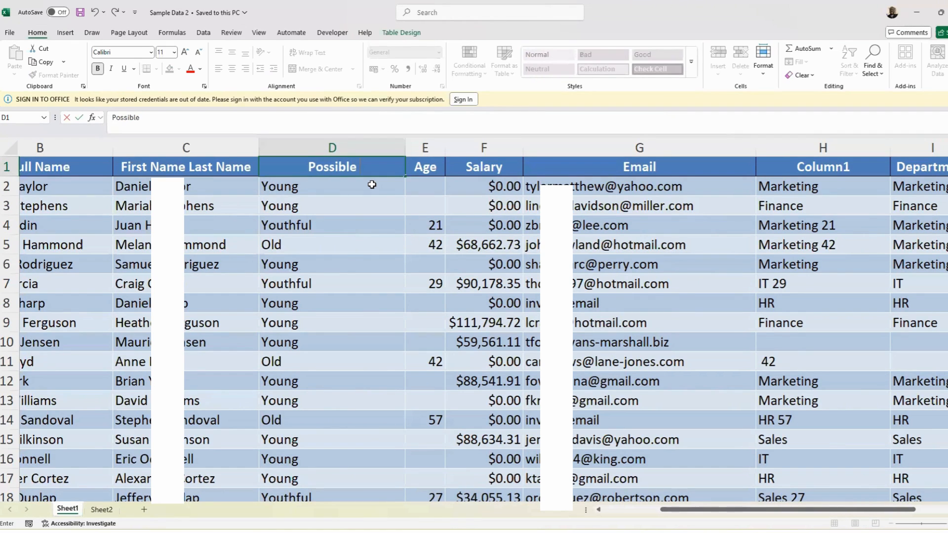
type(" Duplicate")
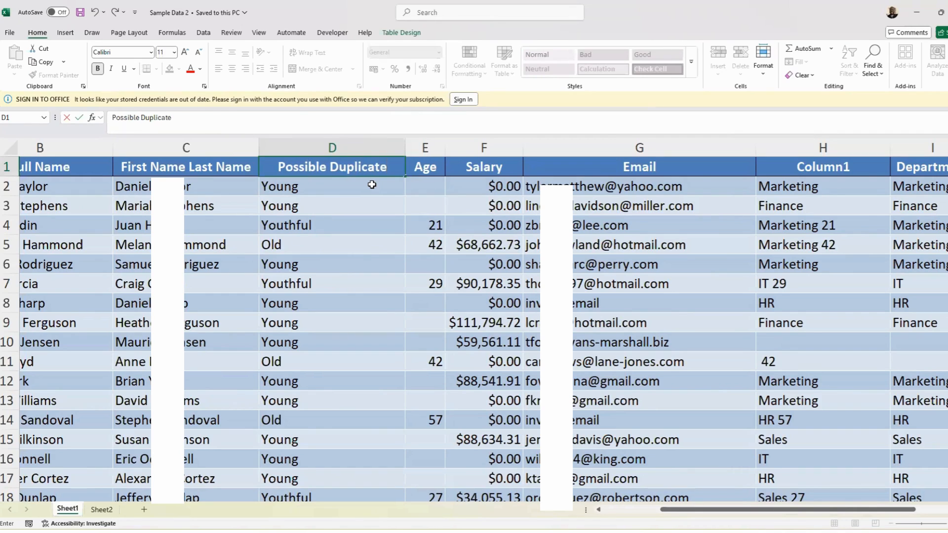
key("Return")
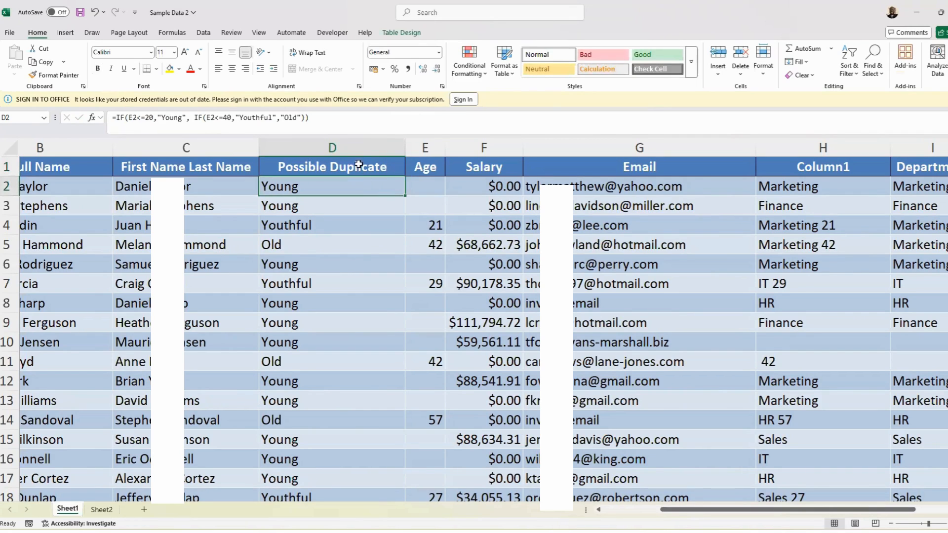
Remove duplicate rows from the table, comparing only the Possible Duplicate column.
left_click(344, 144)
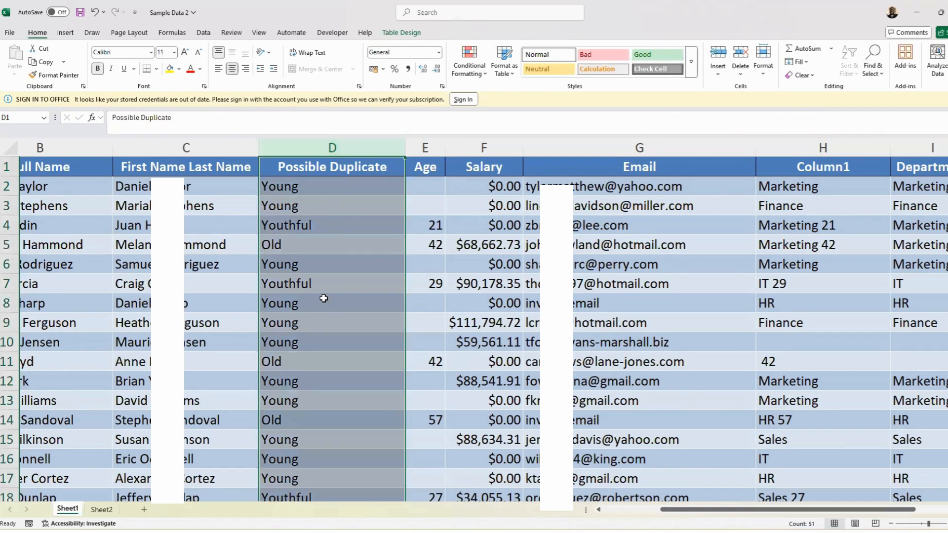
left_click(335, 231)
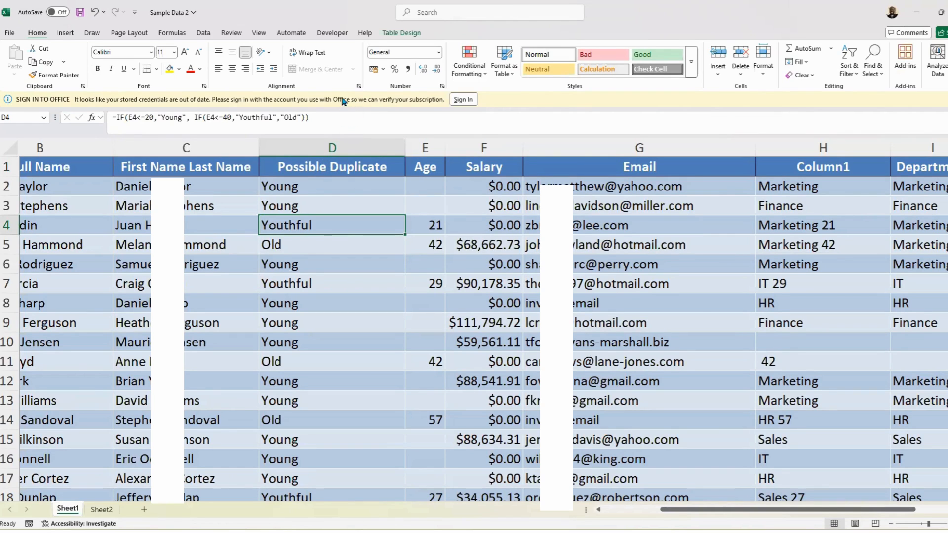
left_click(203, 34)
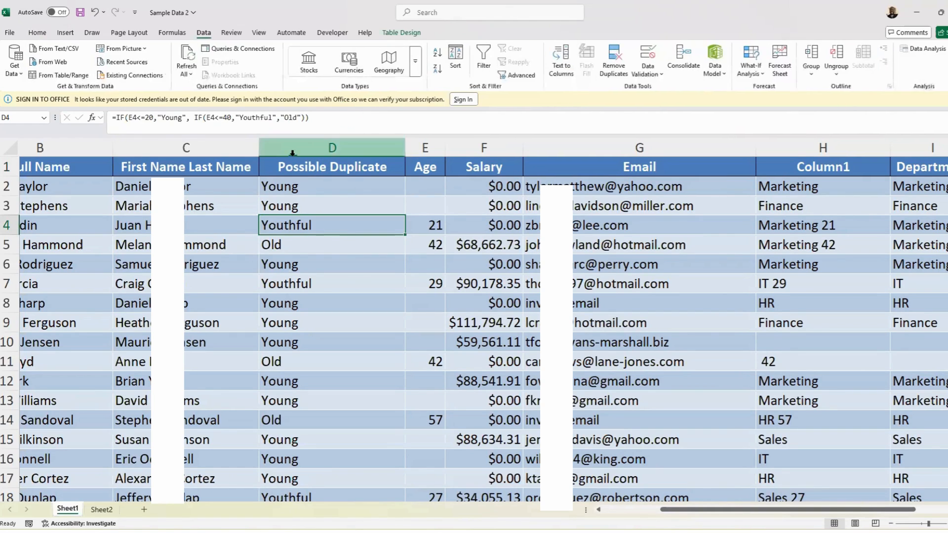
left_click(620, 59)
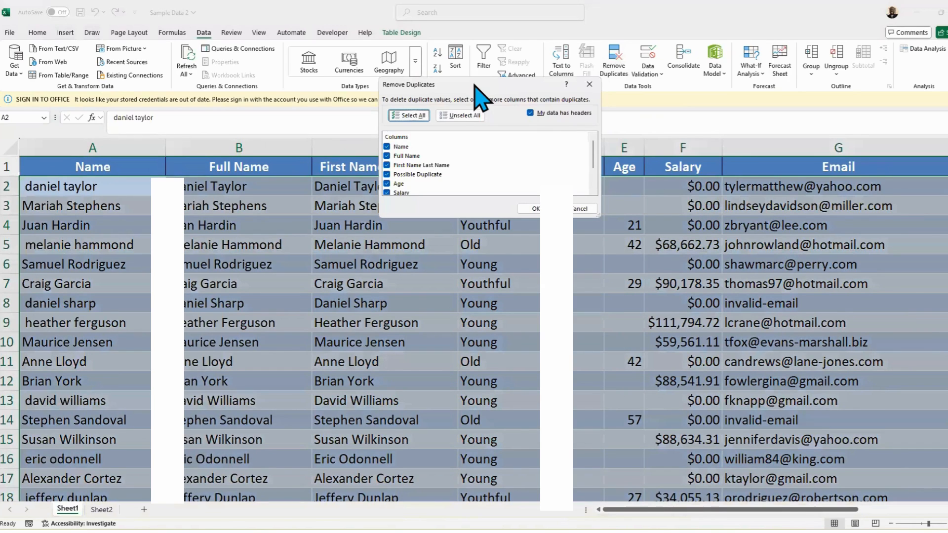
left_click_drag(474, 86, 427, 195)
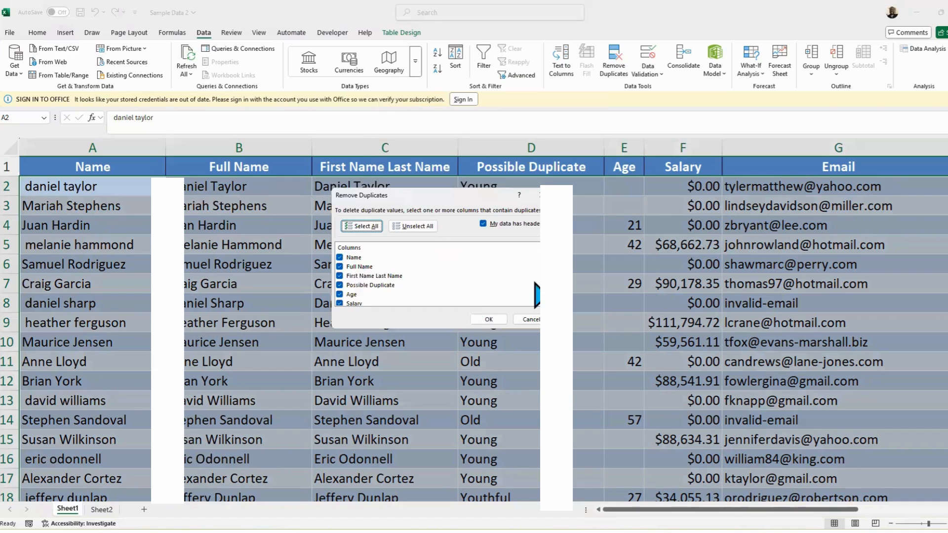
scroll(374, 279, "down", 2)
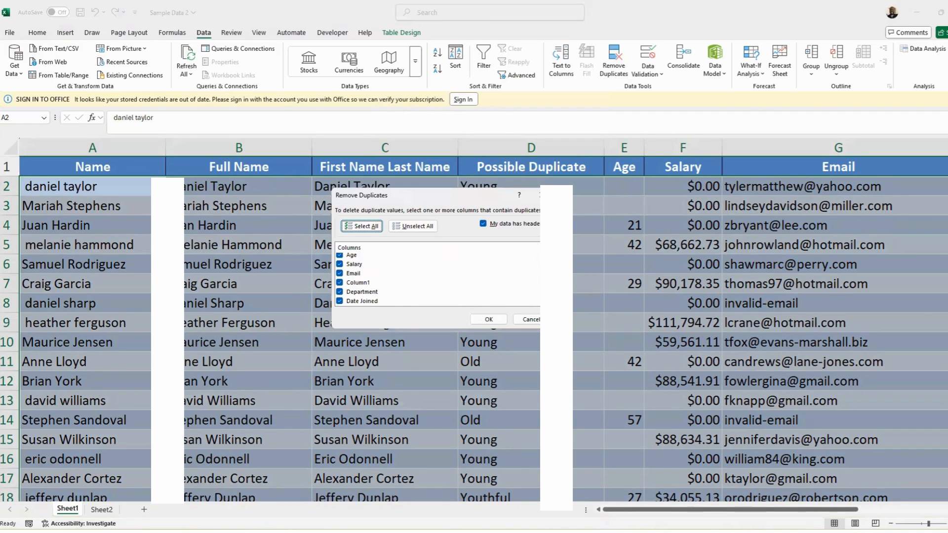
scroll(374, 279, "up", 2)
scroll(374, 279, "down", 2)
scroll(374, 279, "up", 2)
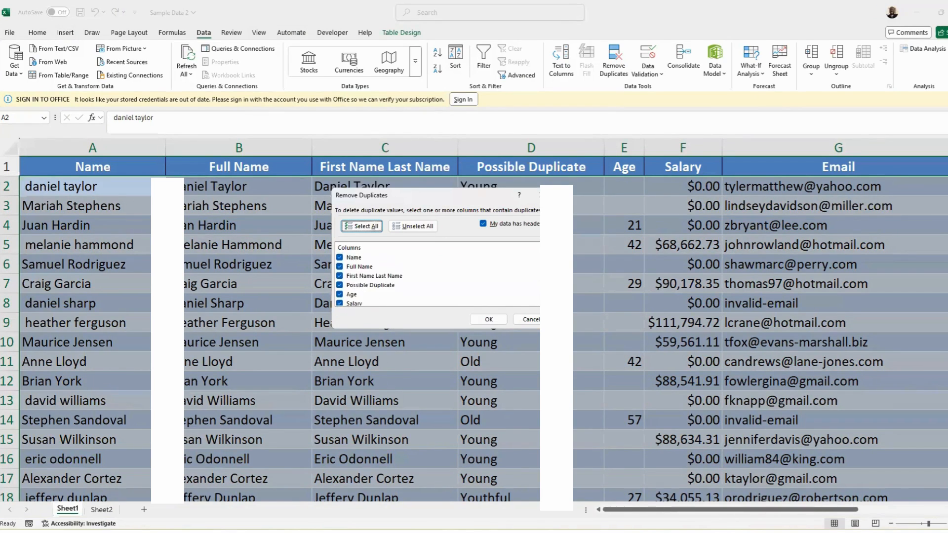
left_click(414, 226)
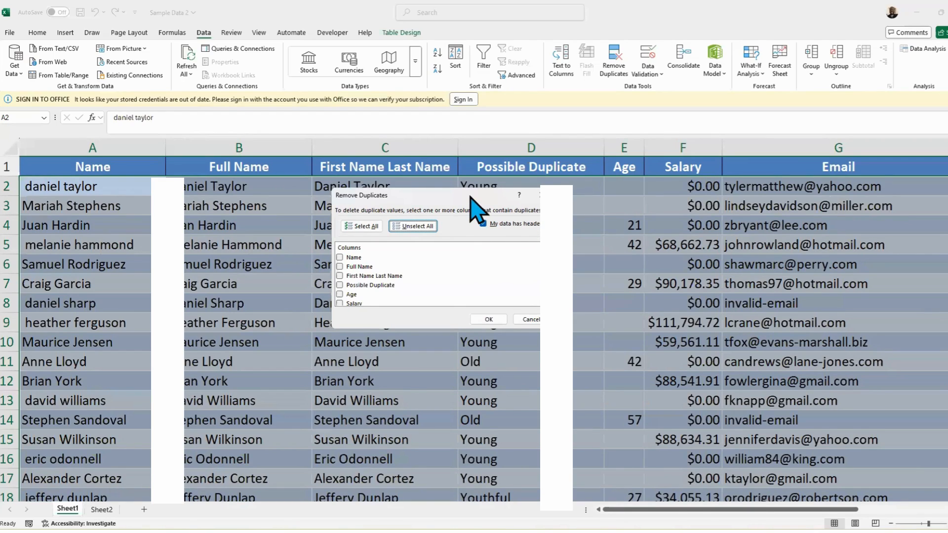
left_click_drag(470, 196, 533, 197)
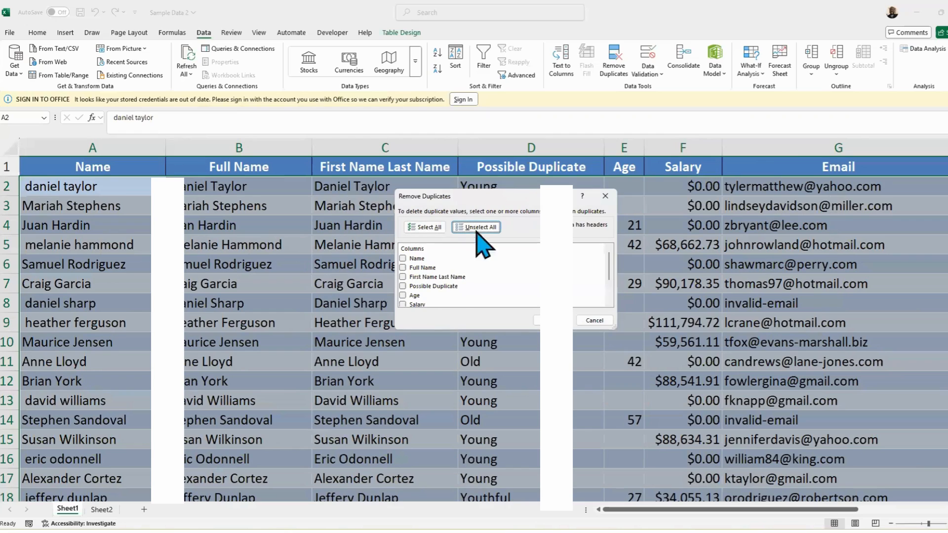
left_click(403, 286)
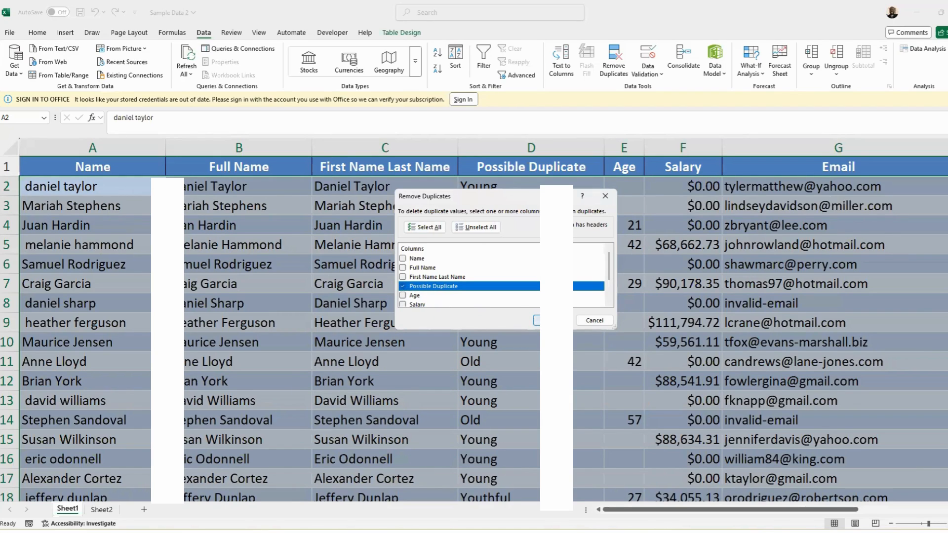
left_click(536, 321)
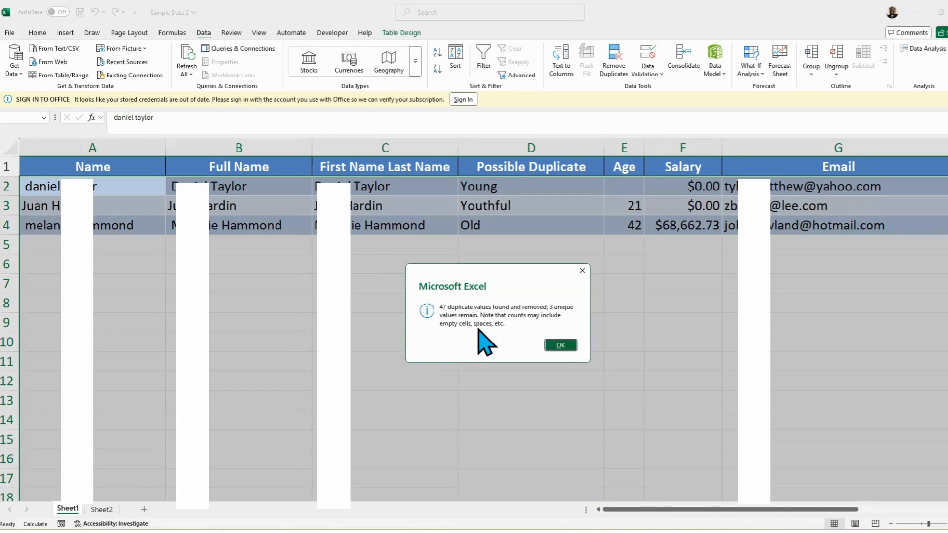
left_click(561, 346)
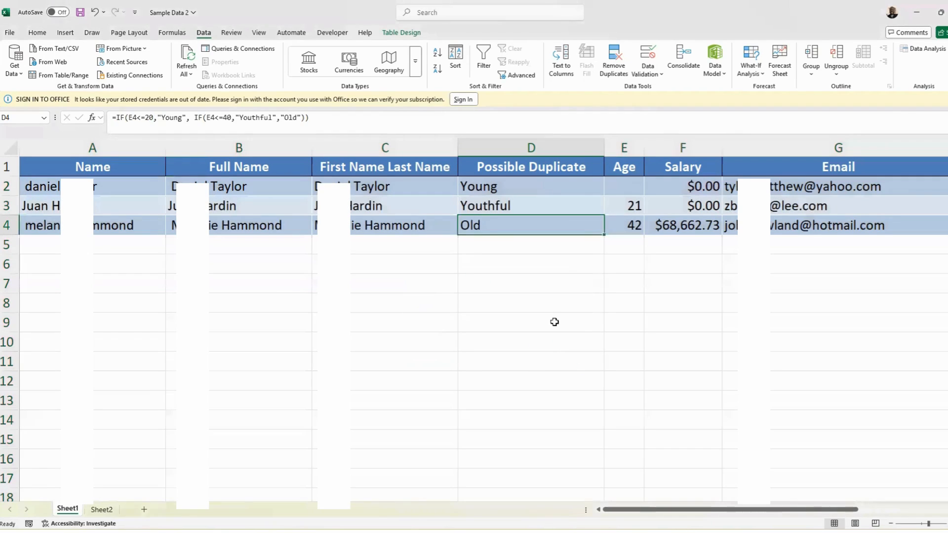
Undo the duplicate removal based on the Possible Duplicate column.
left_click(549, 301)
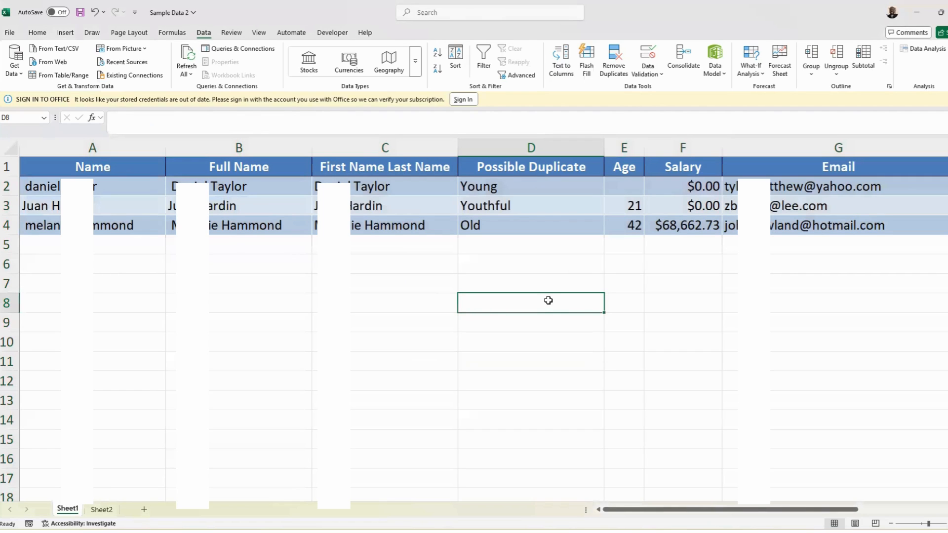
key("ctrl+z")
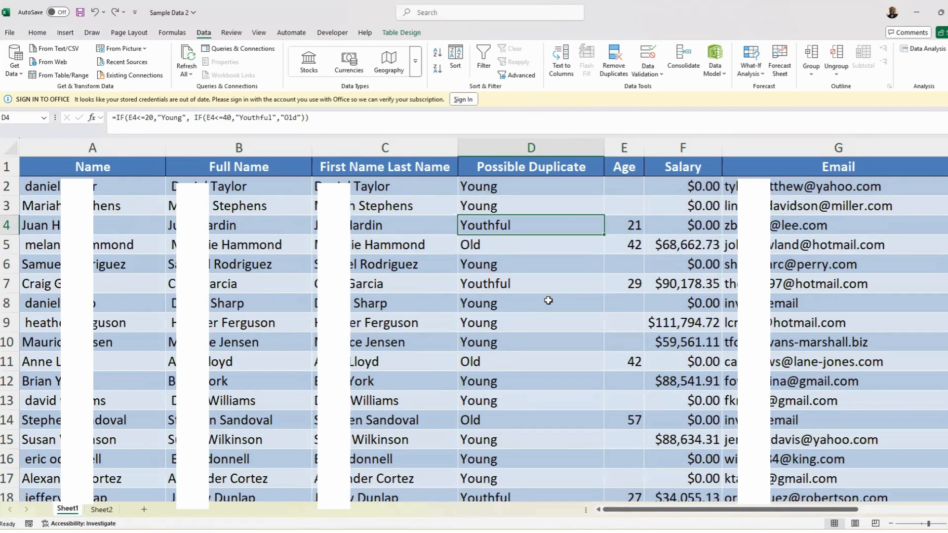
left_click(610, 290)
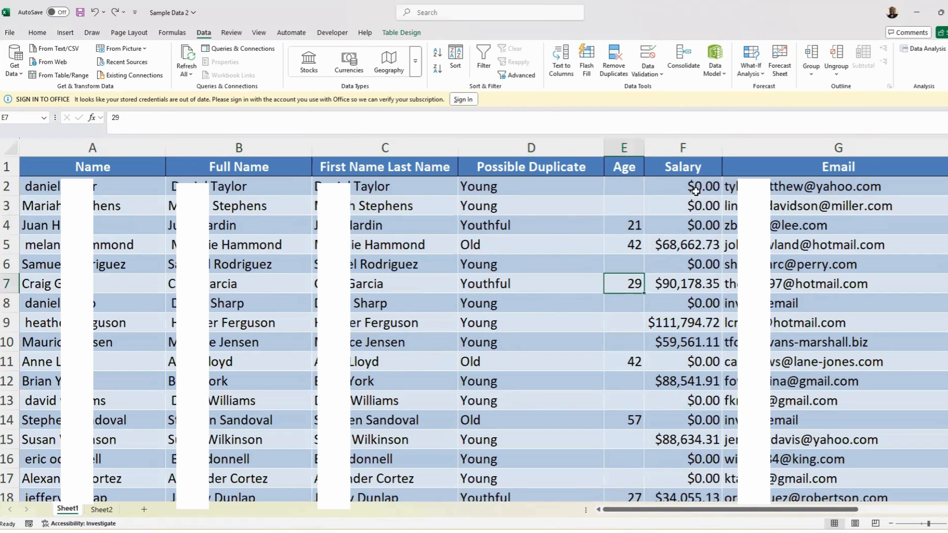
Remove duplicate rows from the table, comparing only the Email column.
left_click(614, 61)
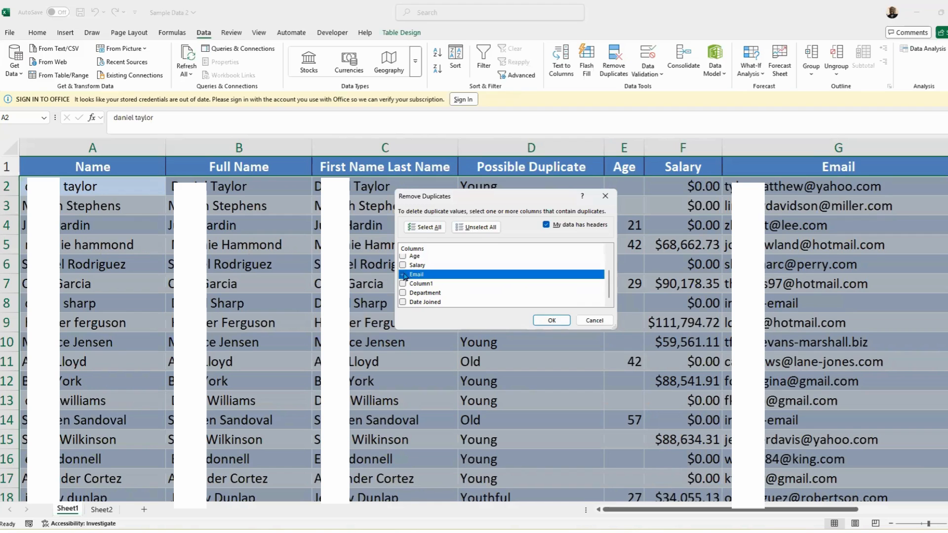
left_click(548, 321)
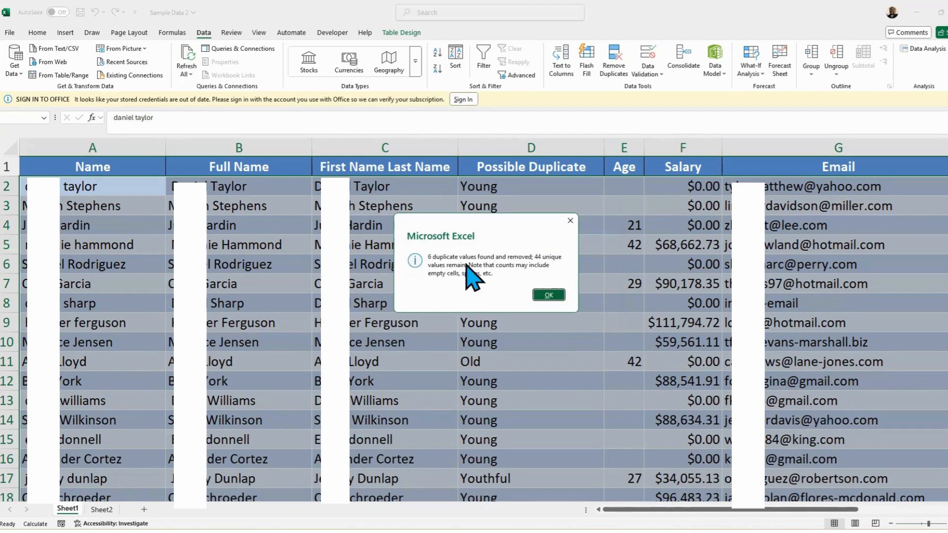
left_click(552, 297)
left_click(806, 149)
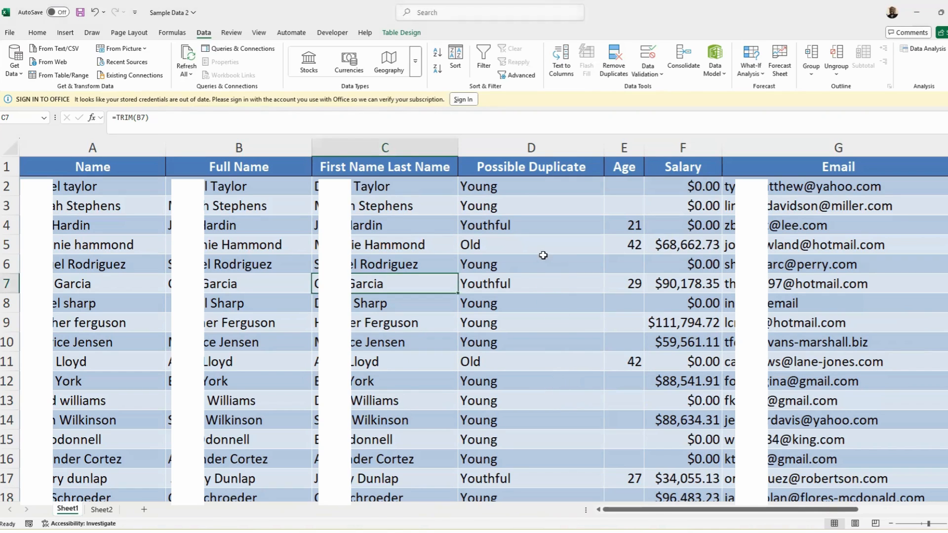
Run Remove Duplicates on the table again with all columns included in the comparison.
left_click(523, 226)
left_click(507, 187)
left_click(498, 230)
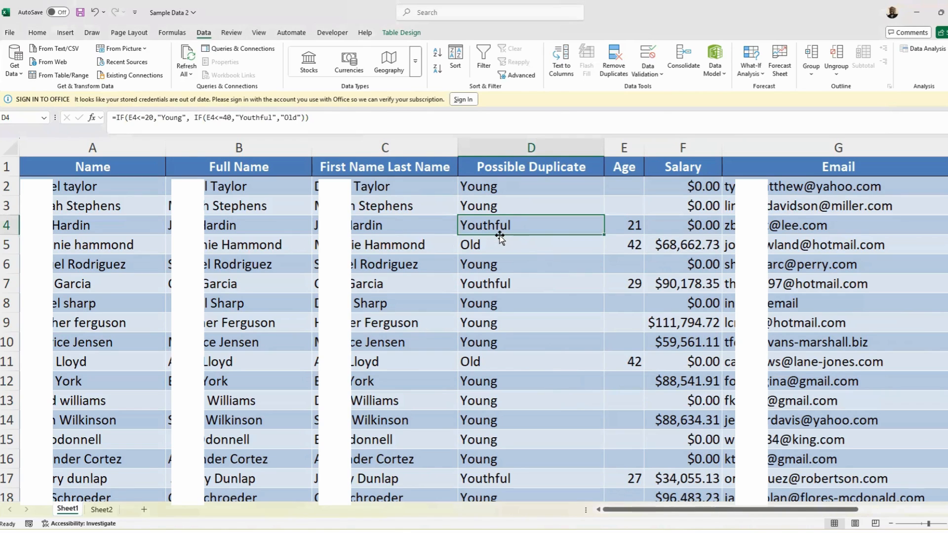
left_click(612, 62)
scroll(429, 267, "down", 2)
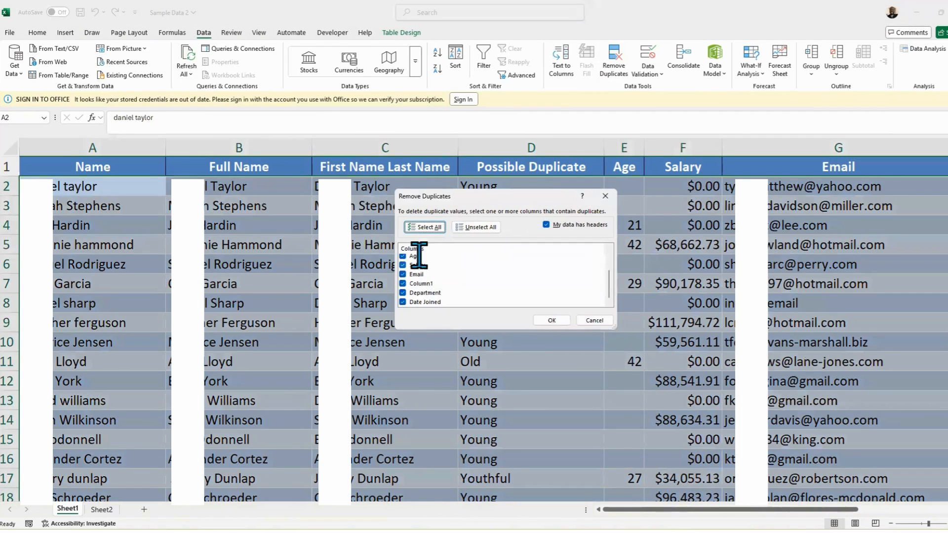
left_click(549, 321)
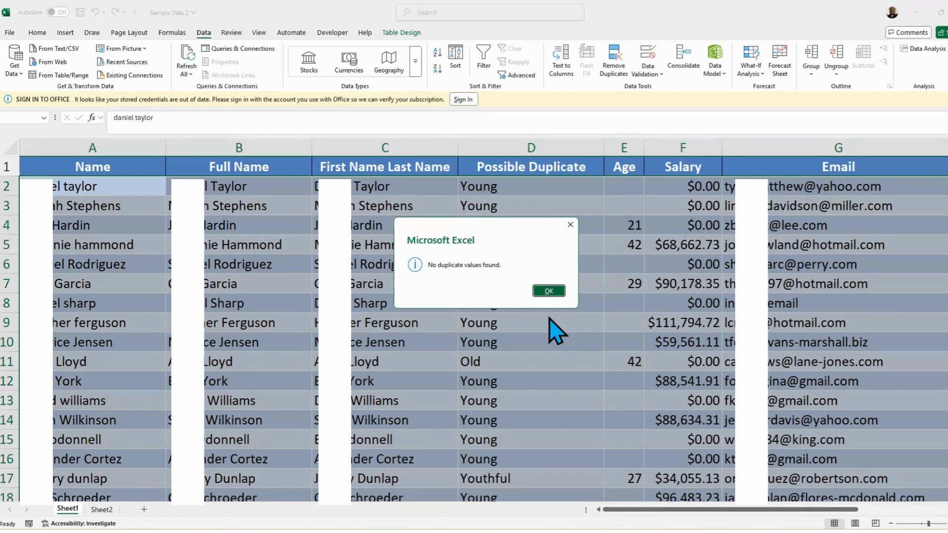
left_click(549, 291)
Turn on filtering for the table's header row.
scroll(682, 469, "right", 3)
left_click(415, 189)
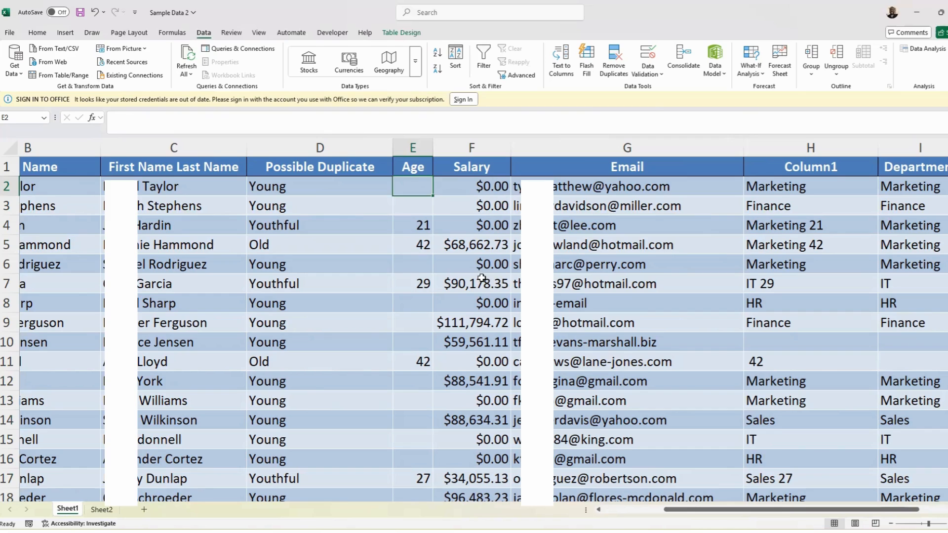
left_click(413, 265)
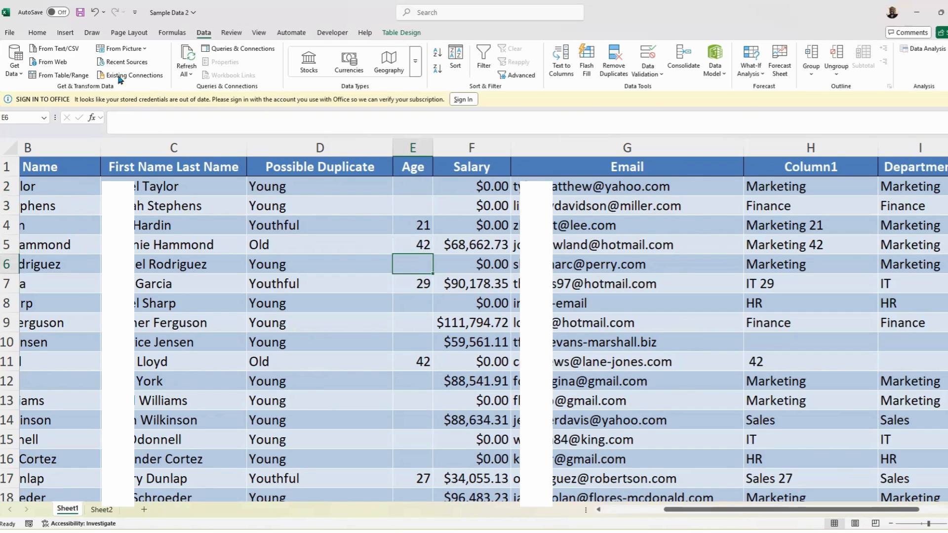
left_click(38, 33)
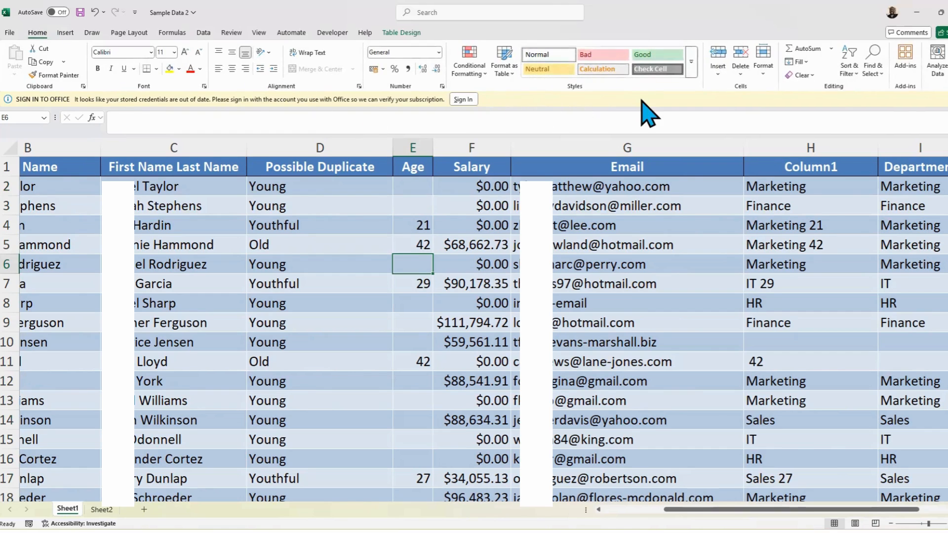
left_click(853, 71)
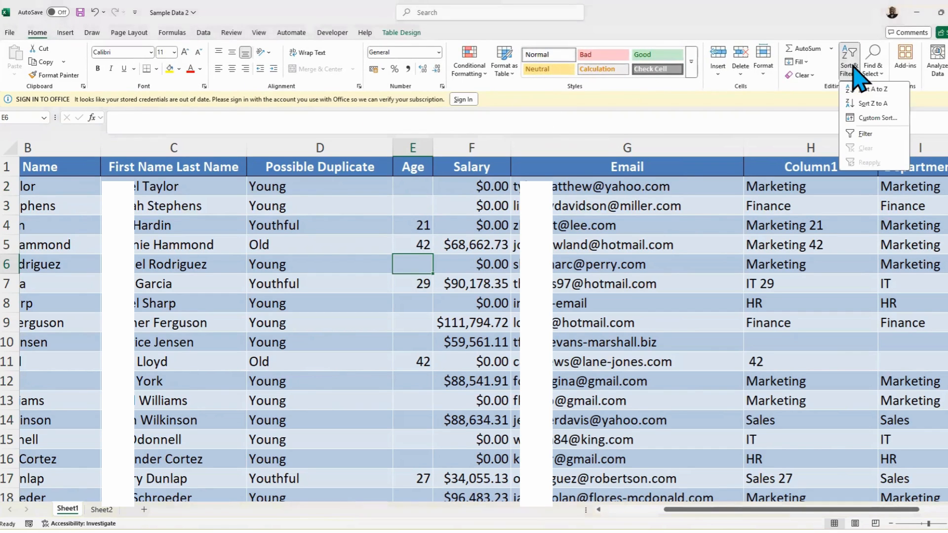
left_click(865, 134)
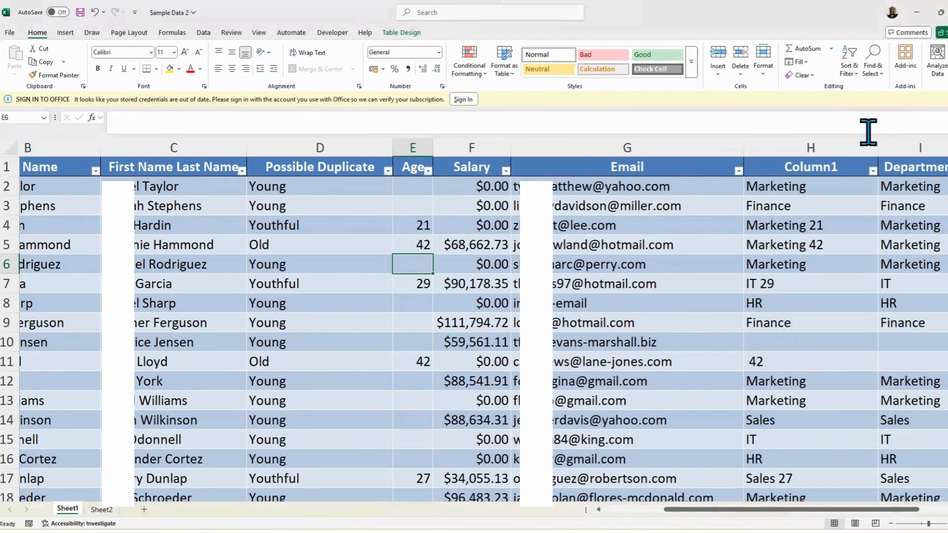
Filter the Age column to exclude blank entries and review the remaining rows.
left_click(428, 171)
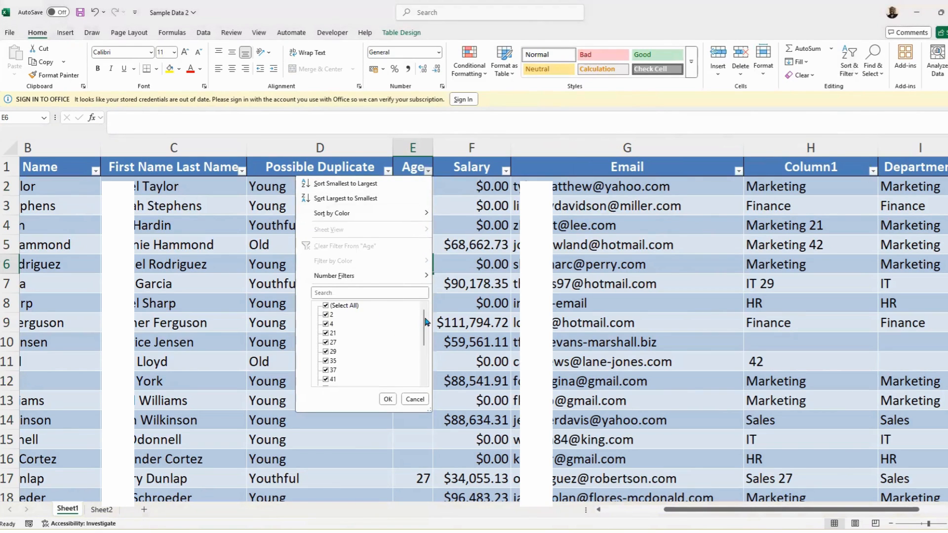
left_click_drag(425, 322, 422, 372)
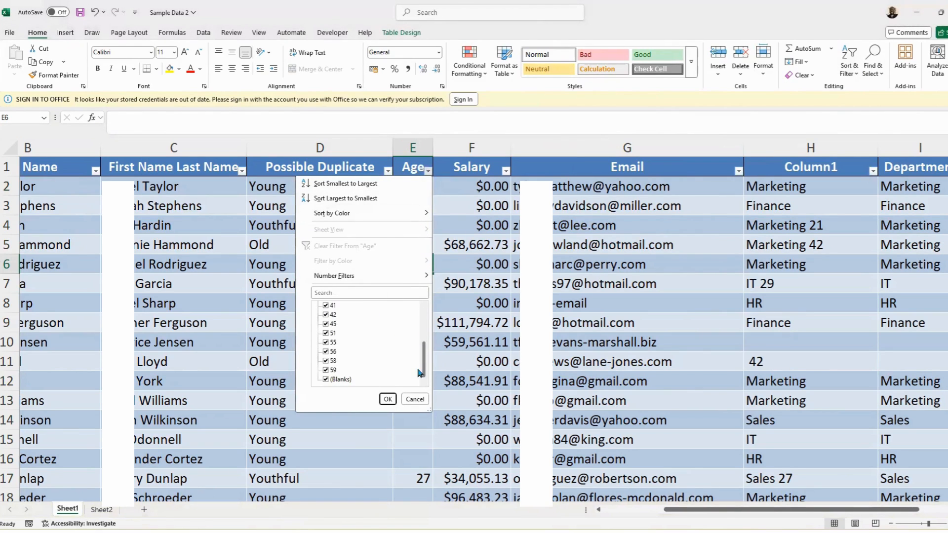
left_click(326, 380)
left_click(387, 399)
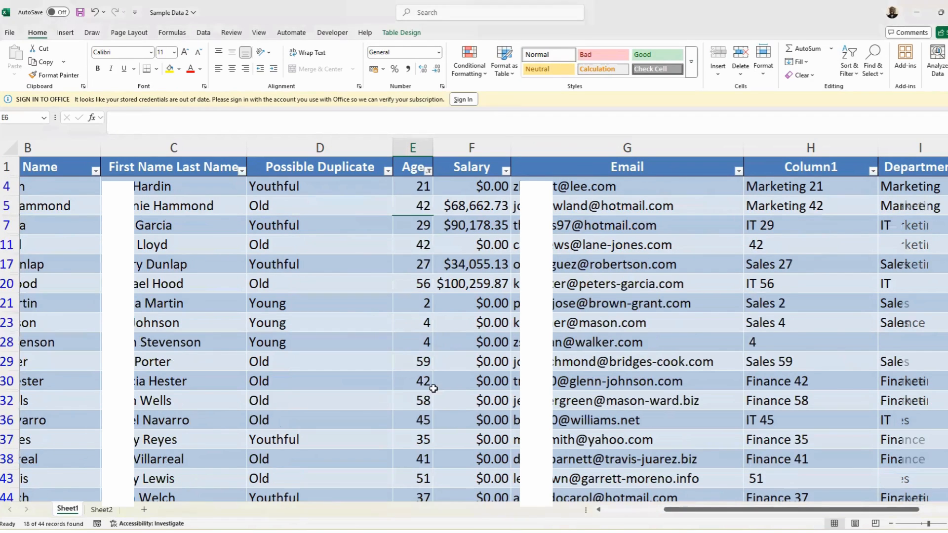
scroll(508, 306, "down", 5)
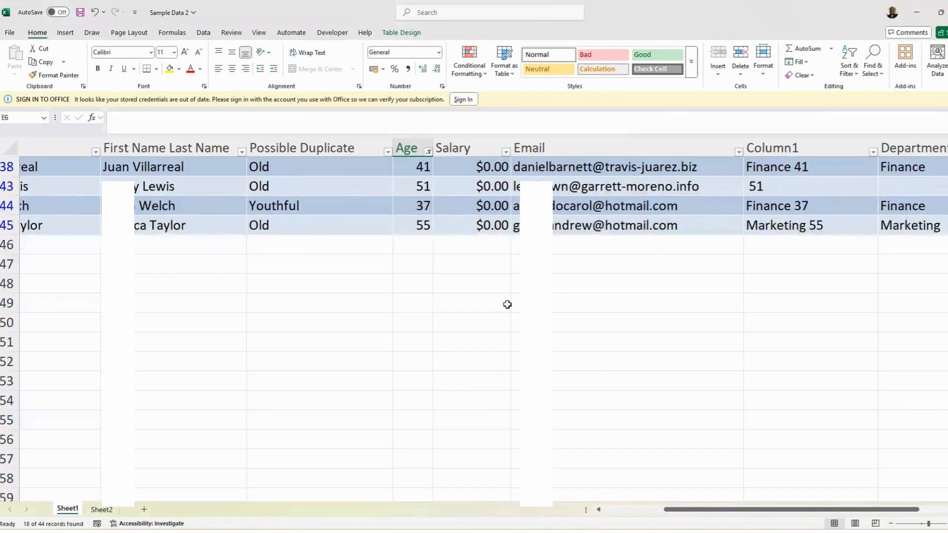
scroll(508, 302, "up", 5)
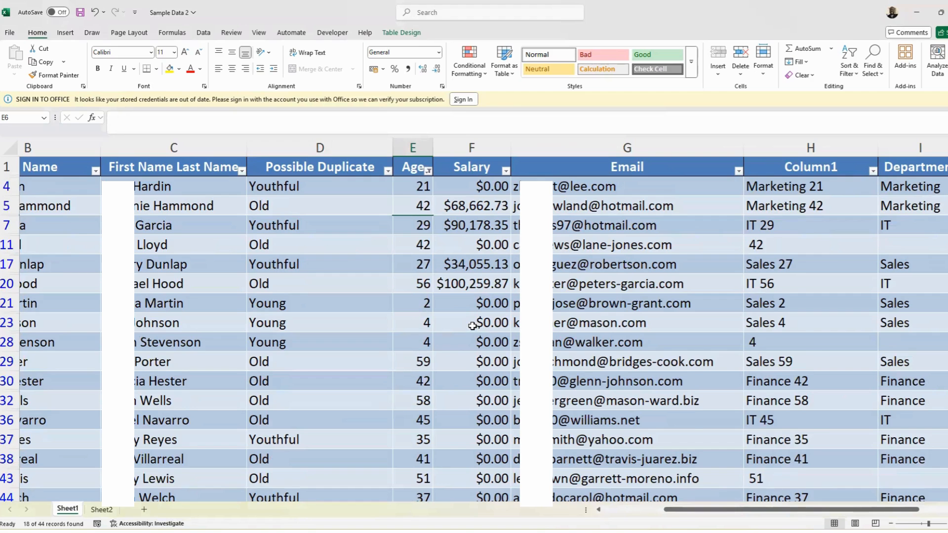
Review the rest of the filtered rows and undo the filter on the Age column.
scroll(472, 331, "down", 4)
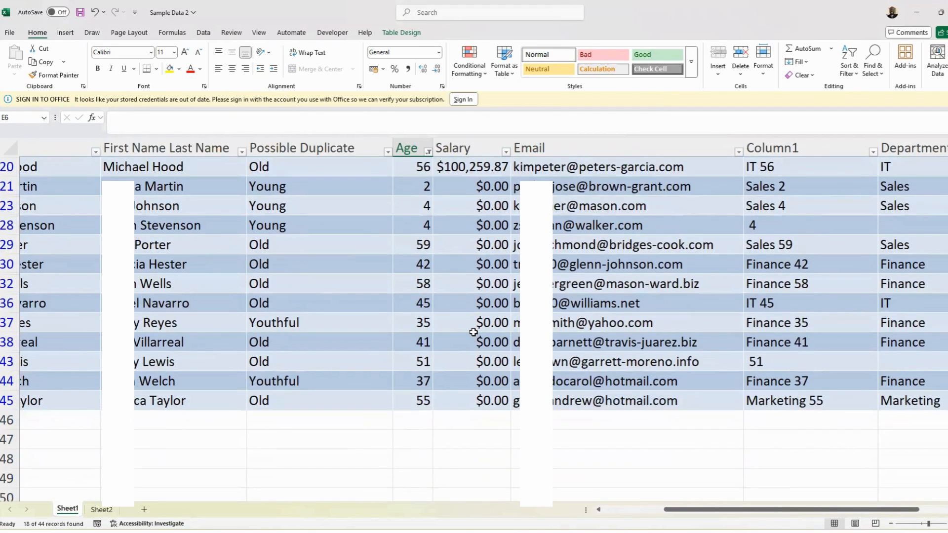
key("ctrl+z")
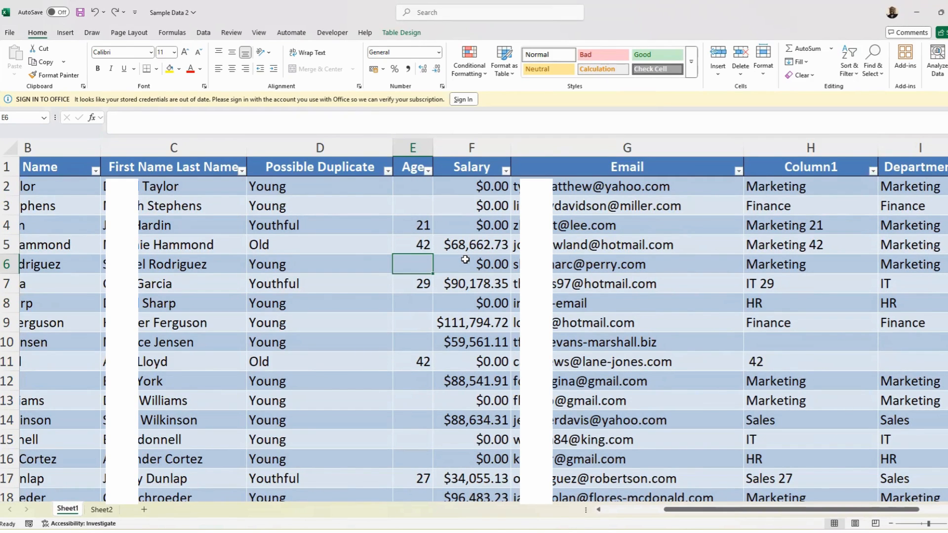
left_click(413, 191)
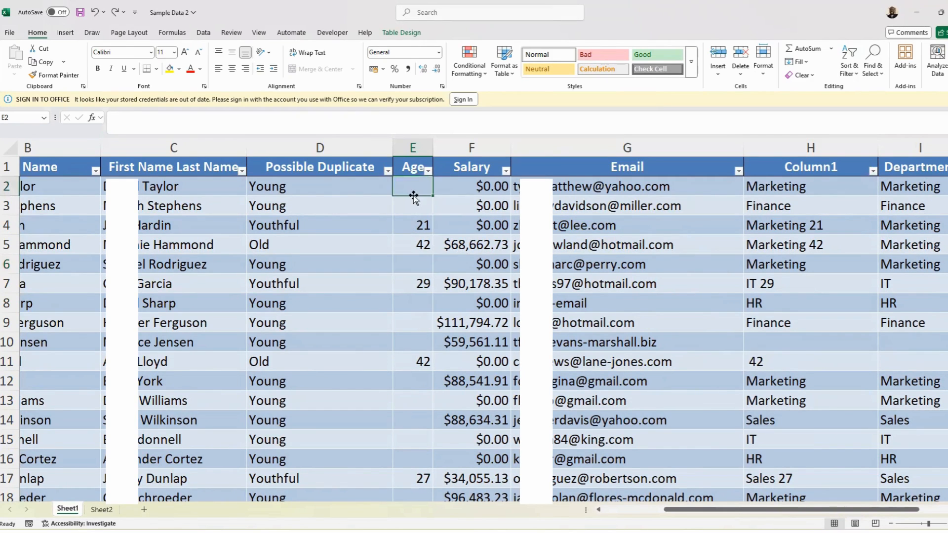
Replace all blank cells in the Age column with 0 using Find and Replace.
left_click(410, 152)
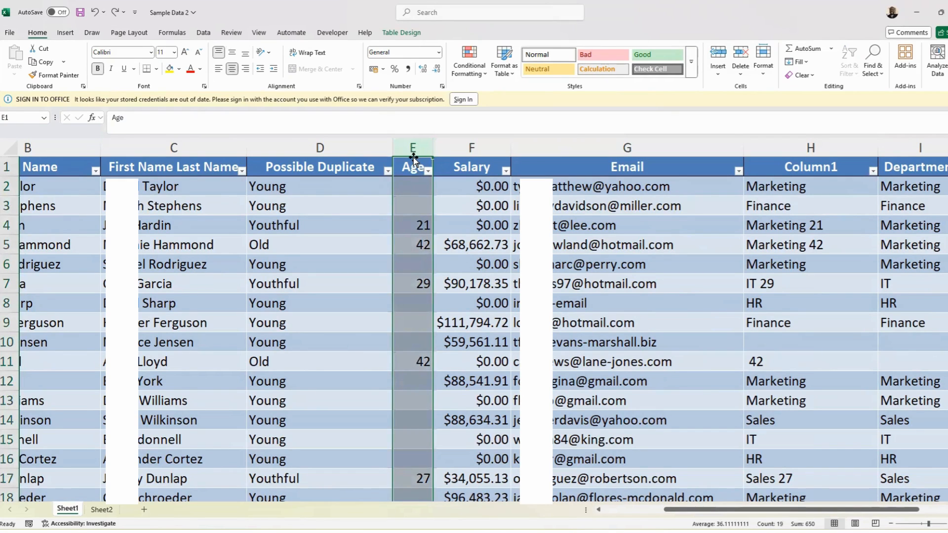
key("ctrl+f")
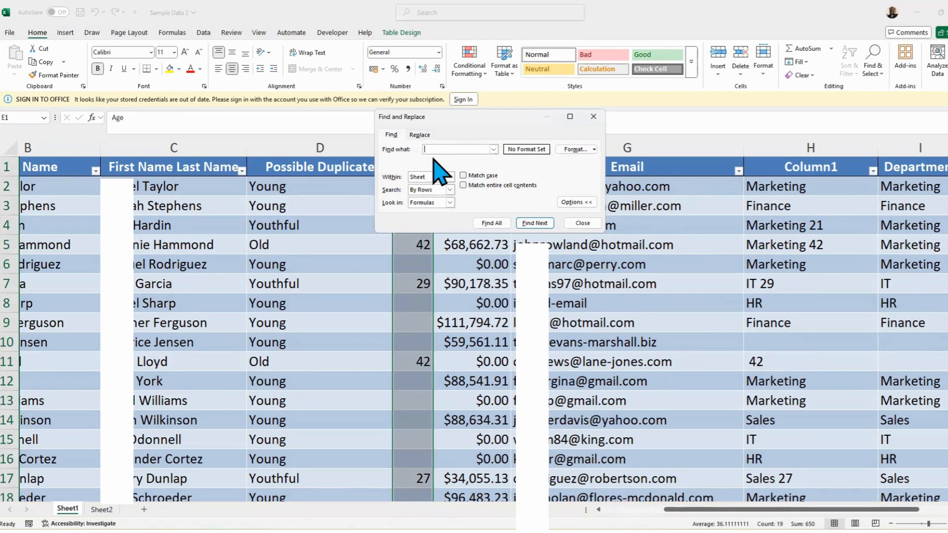
left_click(419, 134)
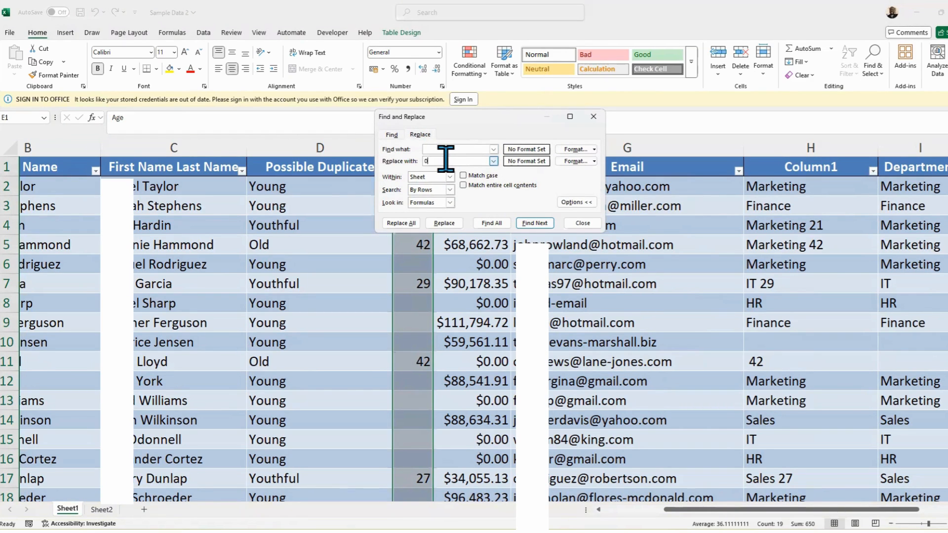
left_click(402, 223)
left_click(581, 223)
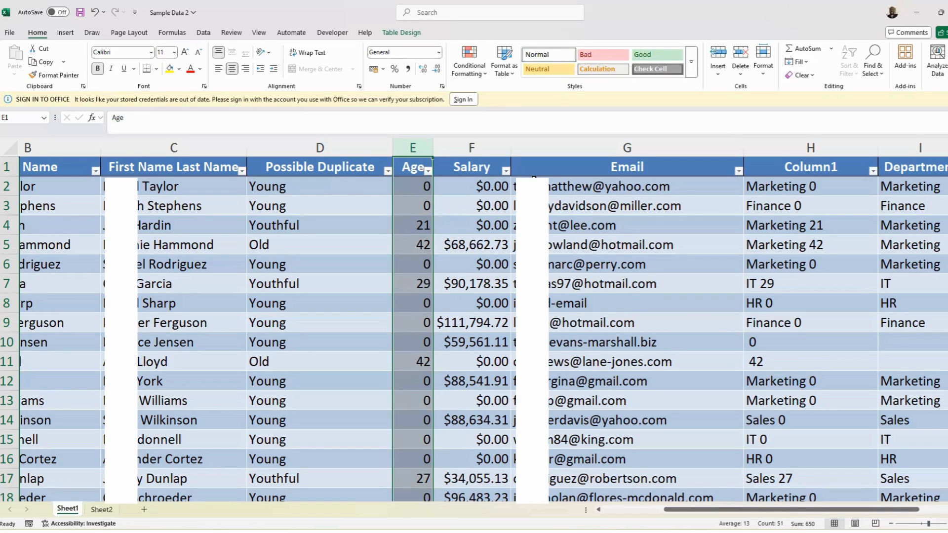
key("alt+F11")
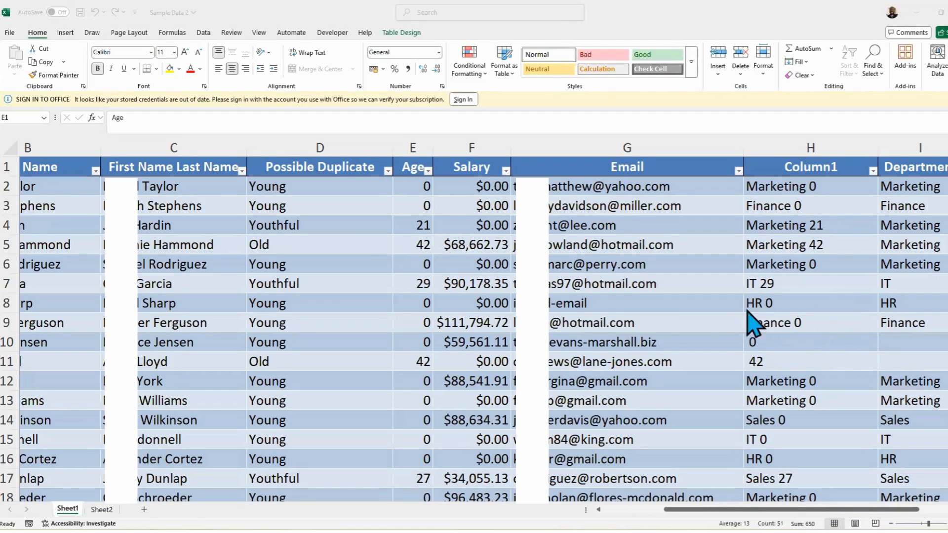
left_click(419, 220)
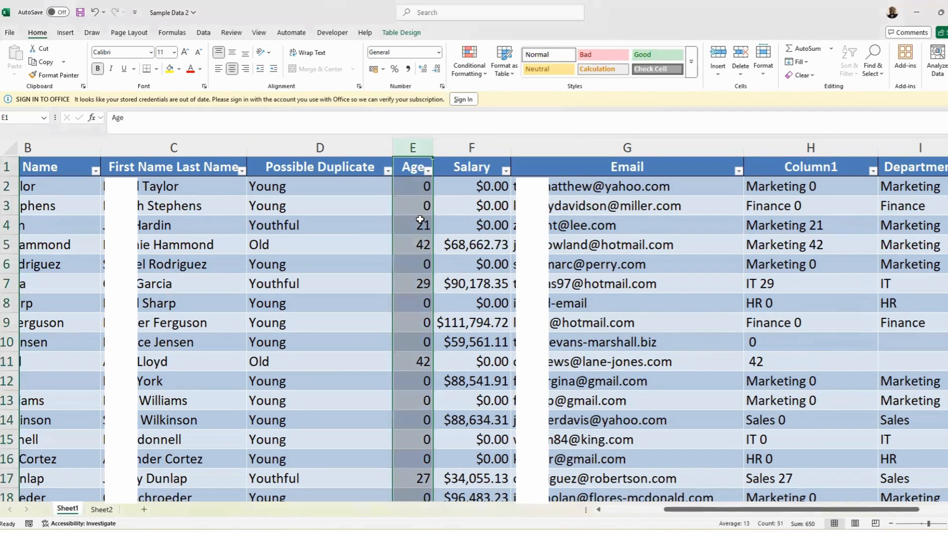
left_click(420, 208)
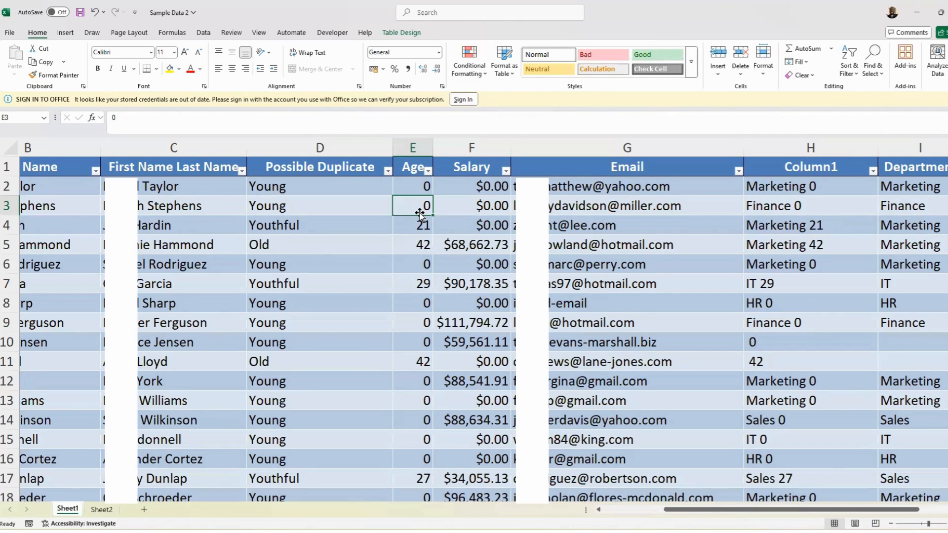
left_click(426, 169)
key("Escape")
Insert a new table column between the Age and Salary columns.
left_click(478, 148)
right_click(479, 148)
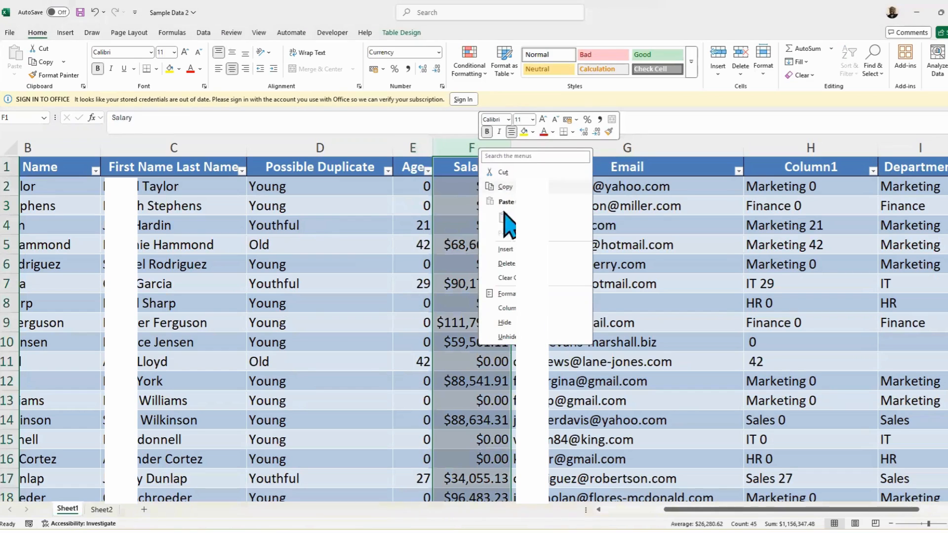
left_click(508, 249)
left_click(450, 189)
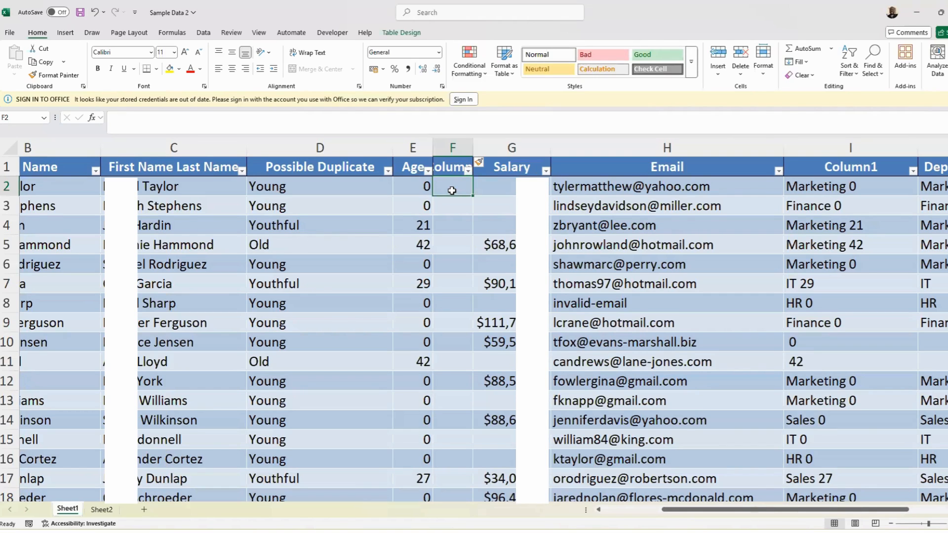
type("=if")
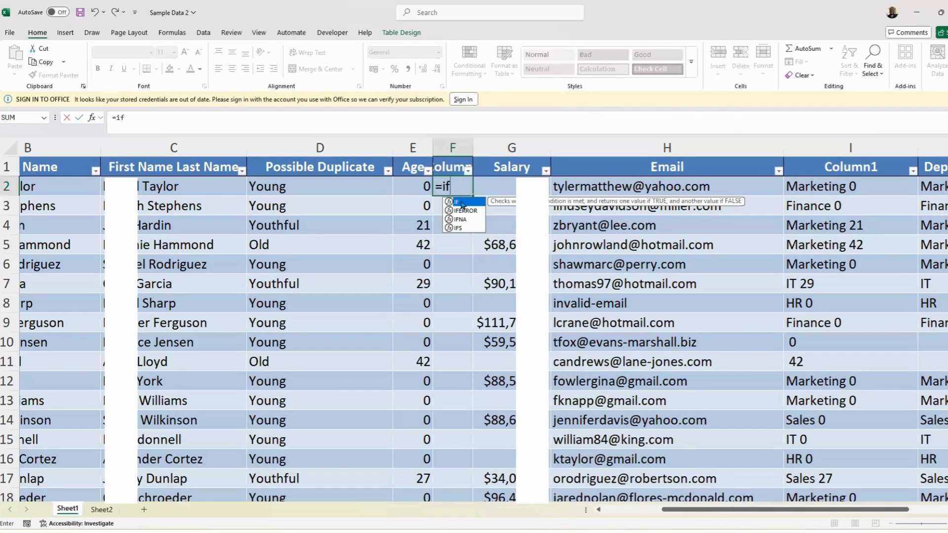
double_click(455, 202)
left_click(424, 187)
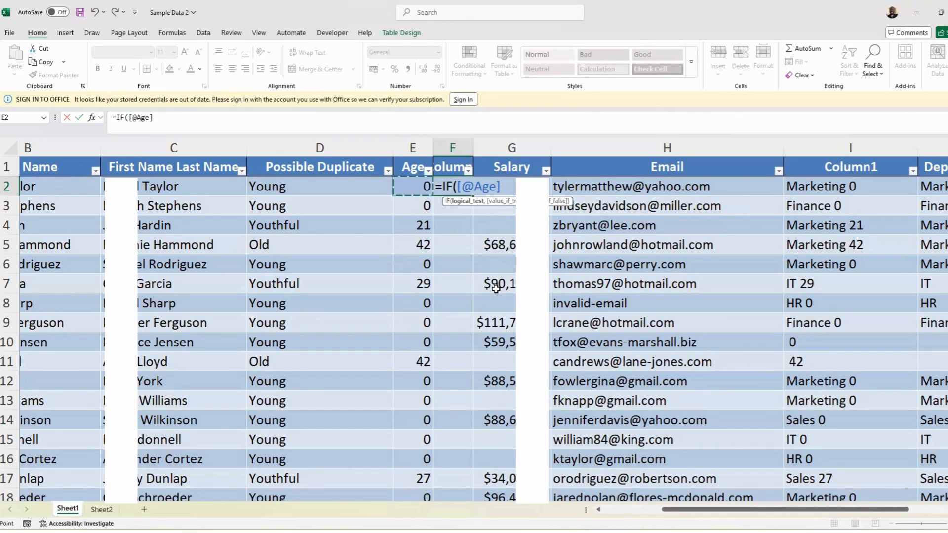
type("=\"\",")
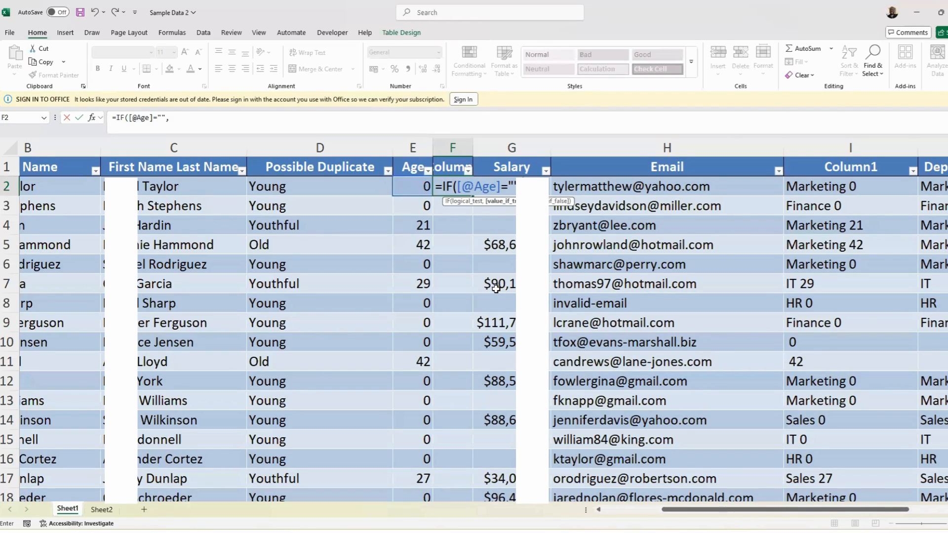
type("21,")
left_click(418, 187)
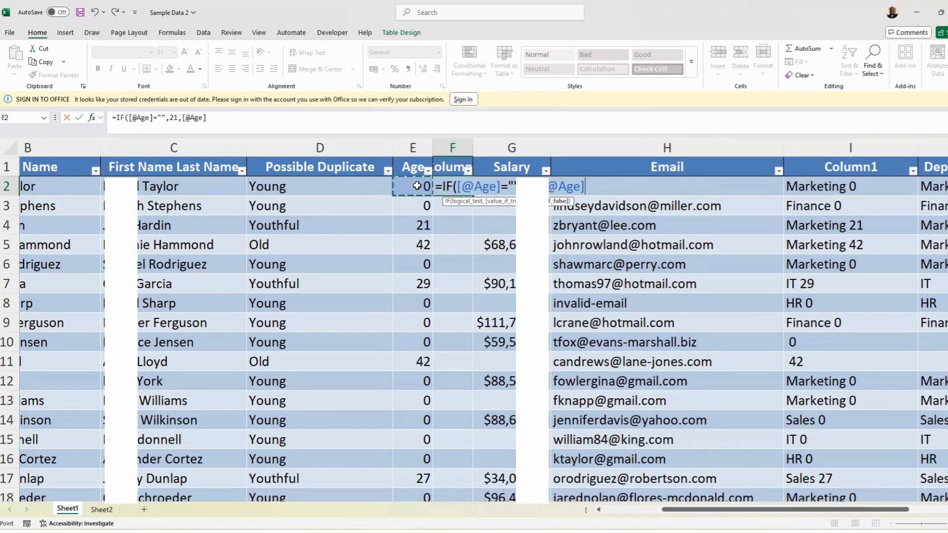
type(")")
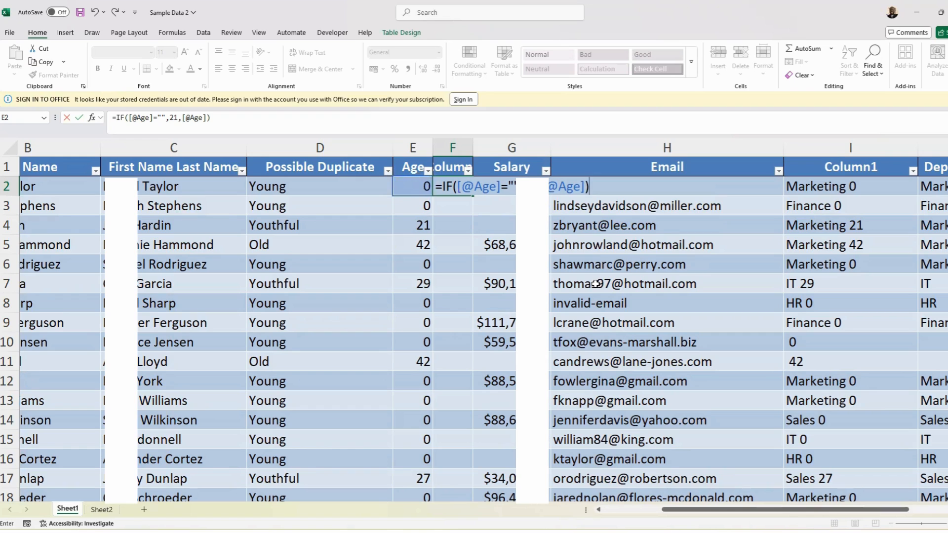
key("Return")
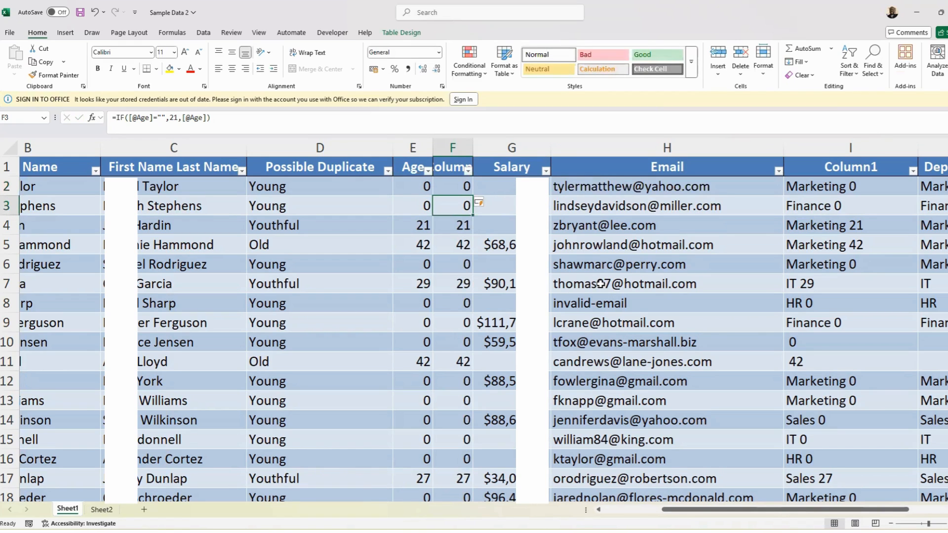
Replace every 0 in the Age column with nothing and check the IF formula's cells beside it.
left_click(412, 186)
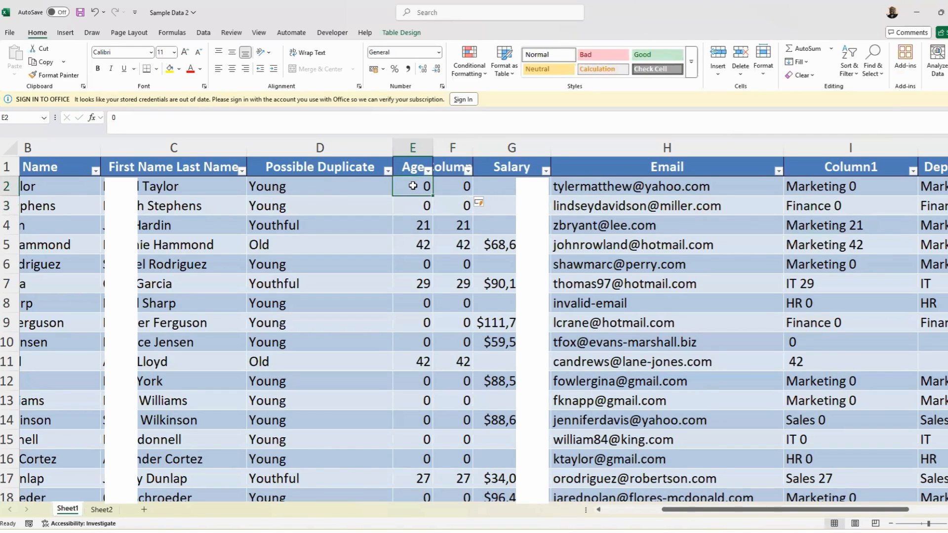
left_click(428, 170)
left_click(417, 145)
left_click(417, 144)
right_click(417, 145)
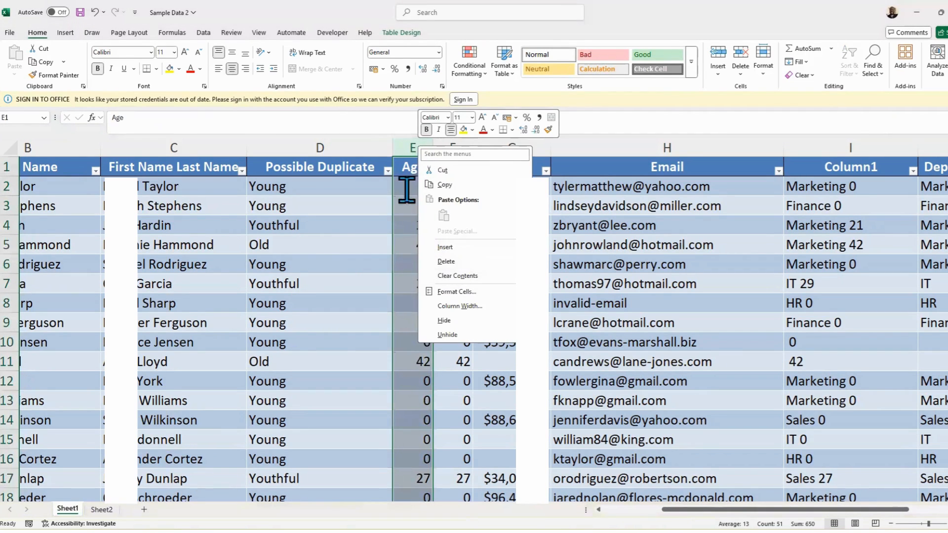
key("Escape")
key("ctrl+f")
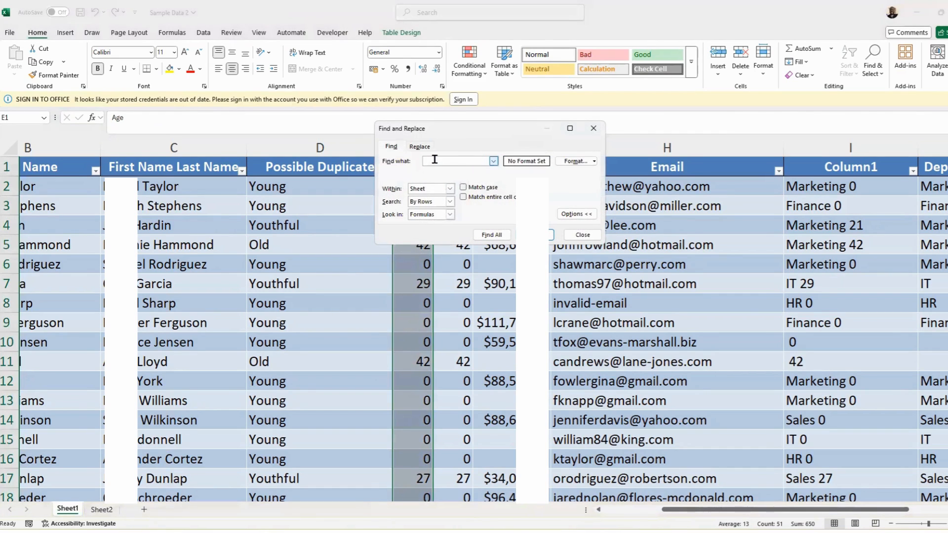
type("0")
left_click(420, 147)
left_click(440, 171)
type("0")
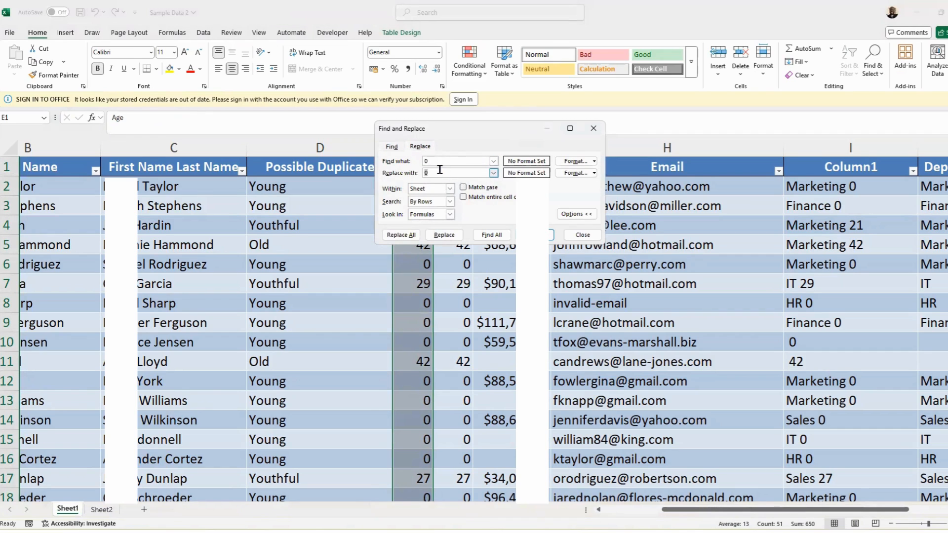
key("BackSpace")
left_click(411, 234)
left_click(555, 212)
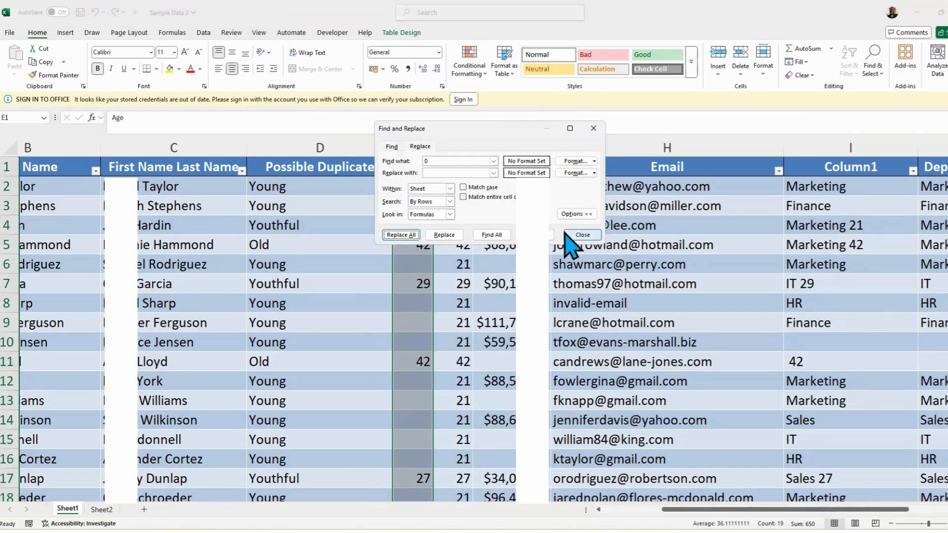
left_click(568, 235)
left_click(452, 205)
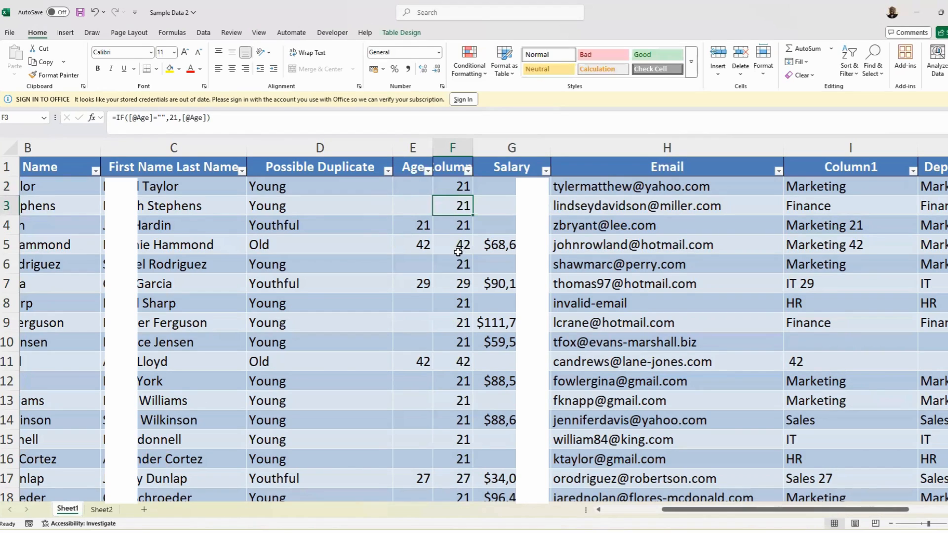
left_click(448, 186)
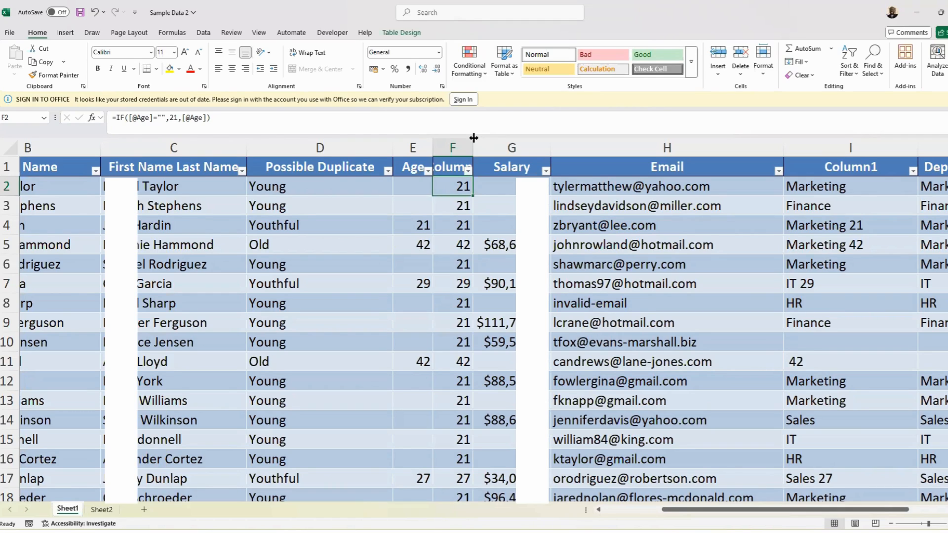
left_click(417, 225)
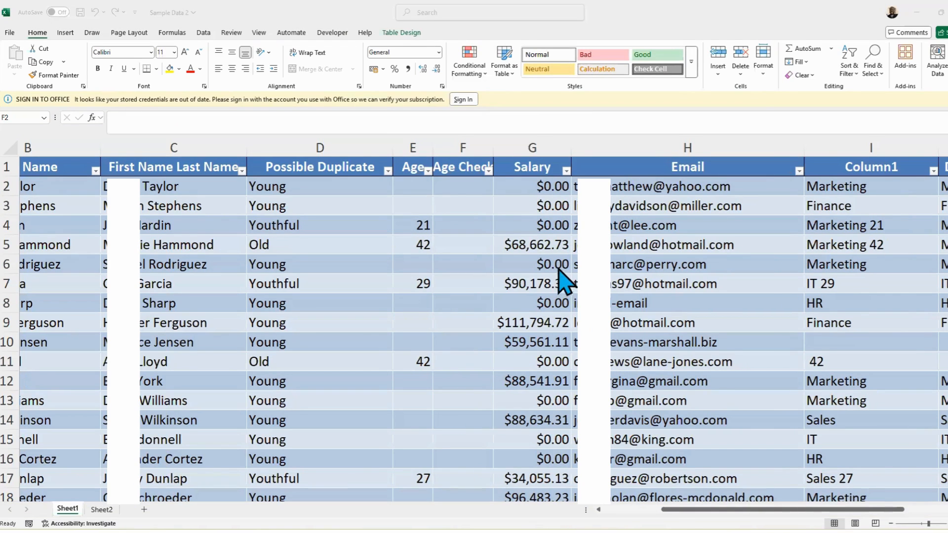
Widen the Age Check column to give its header more room.
left_click(493, 145)
left_click_drag(492, 144, 500, 143)
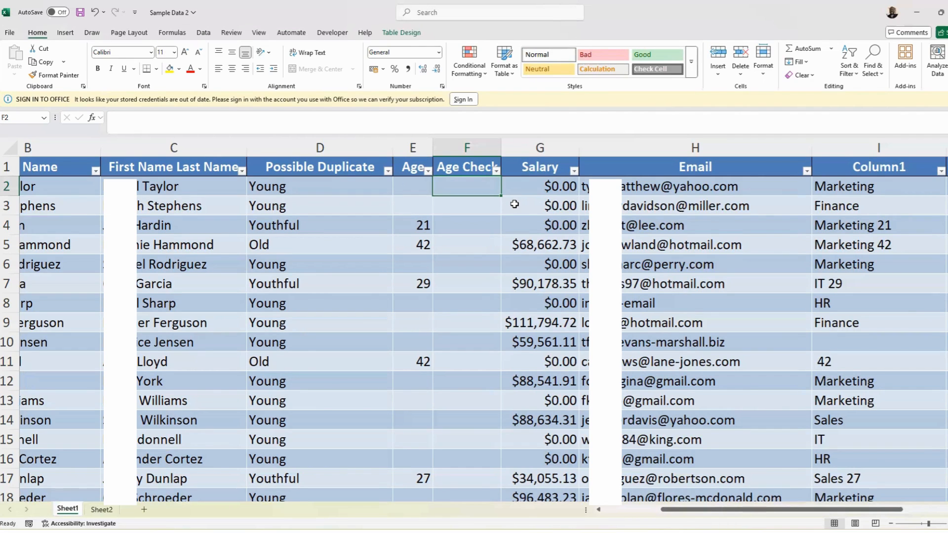
left_click(492, 144)
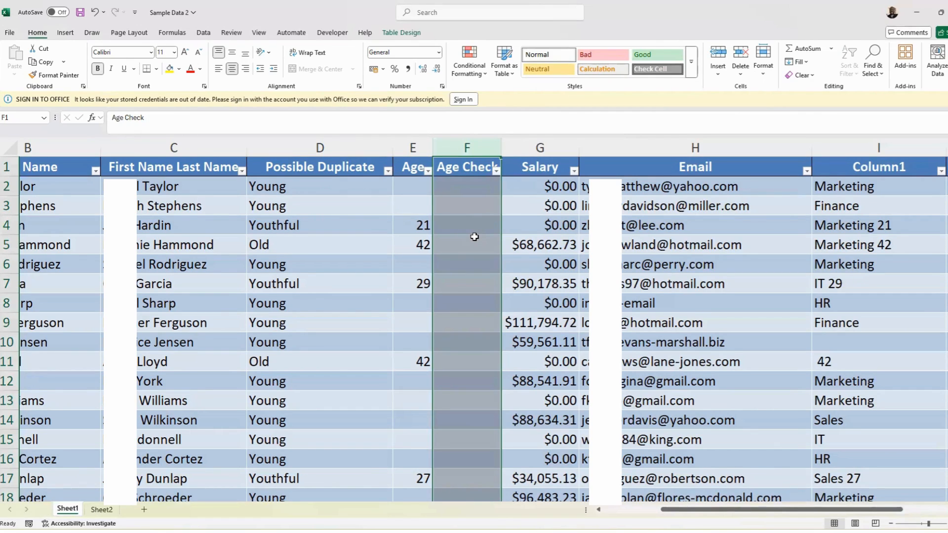
left_click(459, 188)
left_click(473, 205)
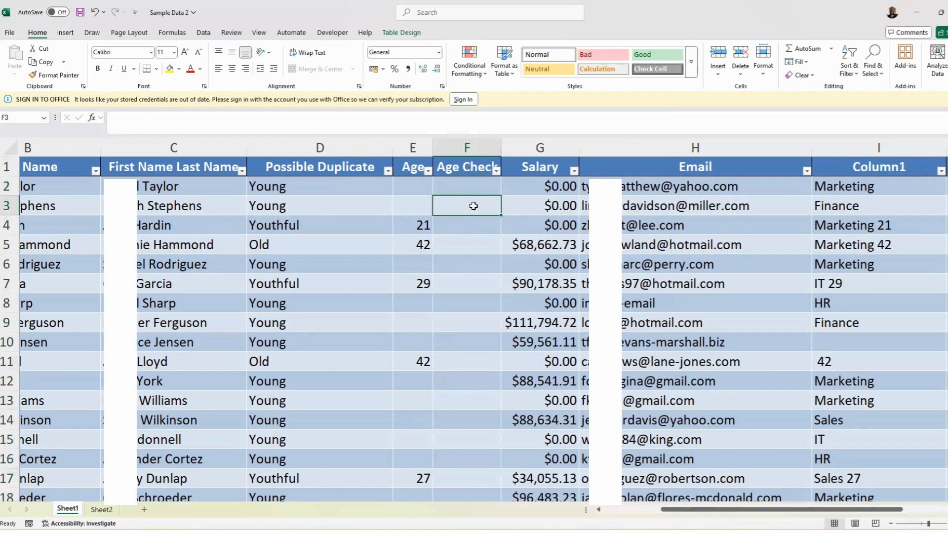
left_click(464, 187)
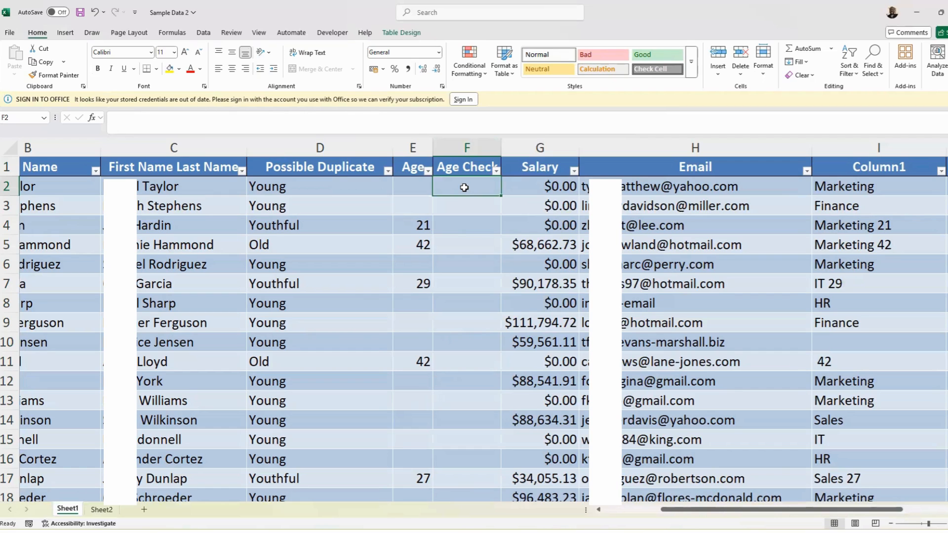
type("=if")
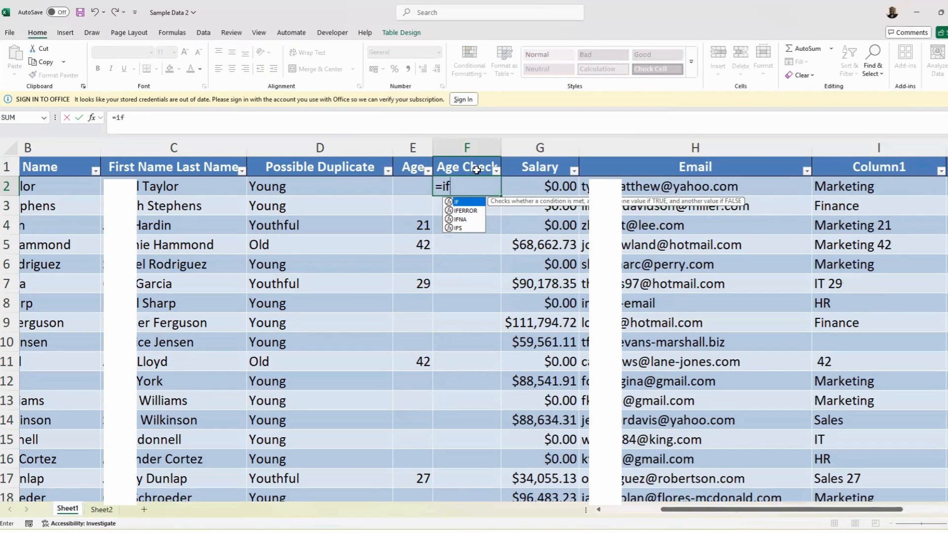
double_click(464, 202)
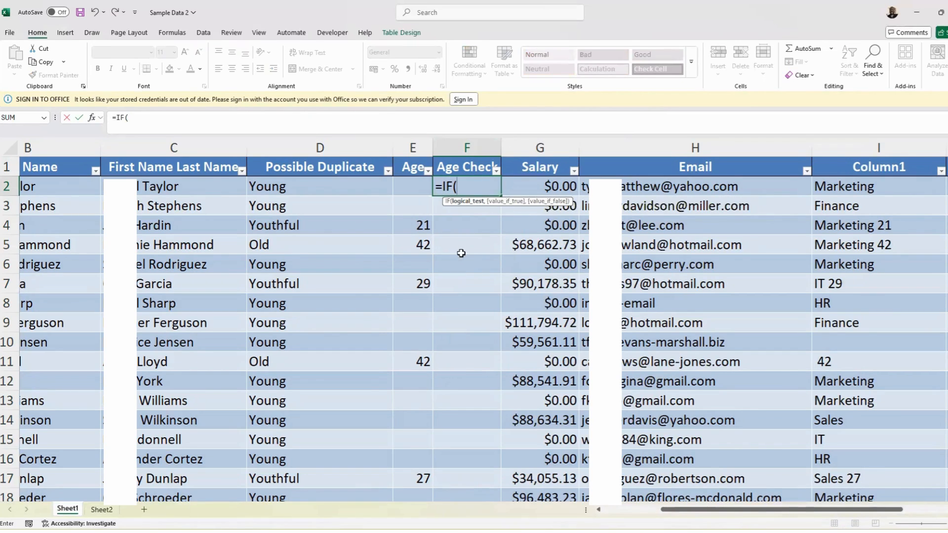
left_click(412, 186)
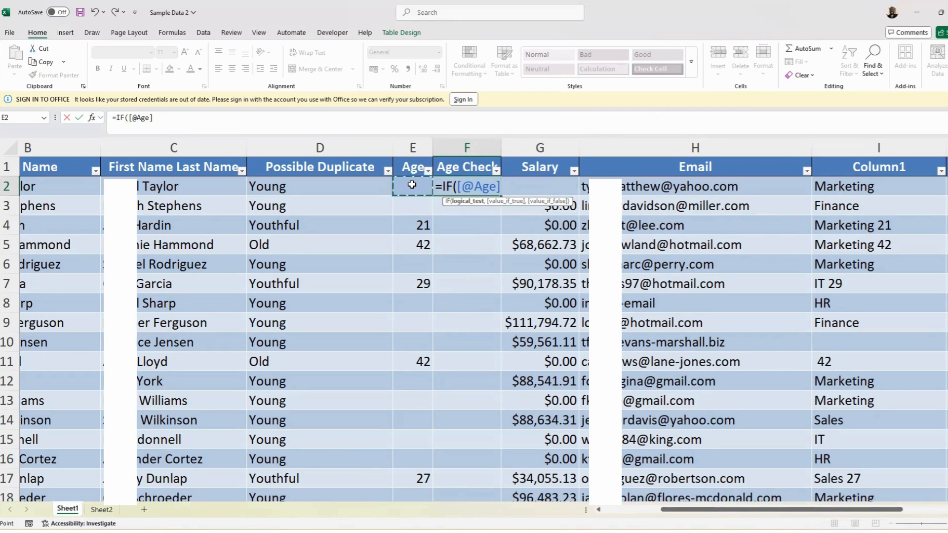
type(",")
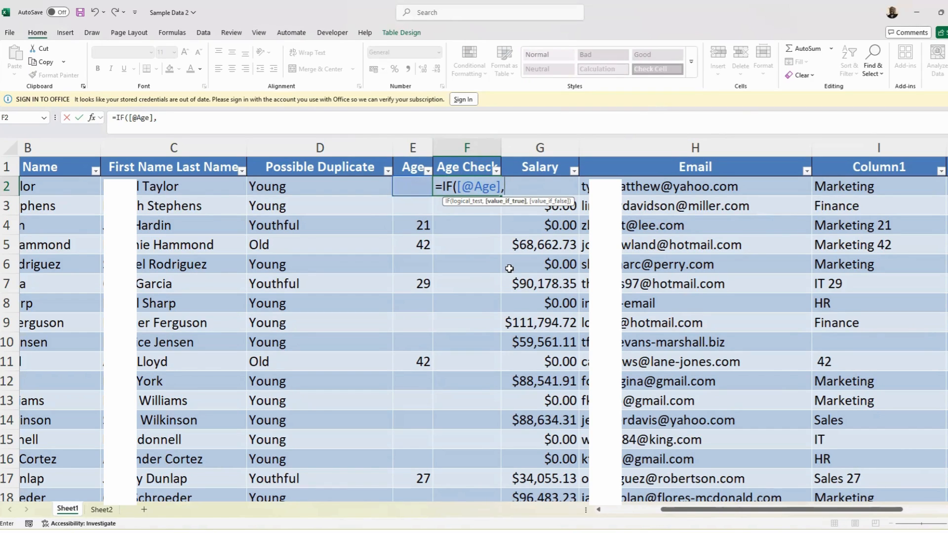
key("BackSpace")
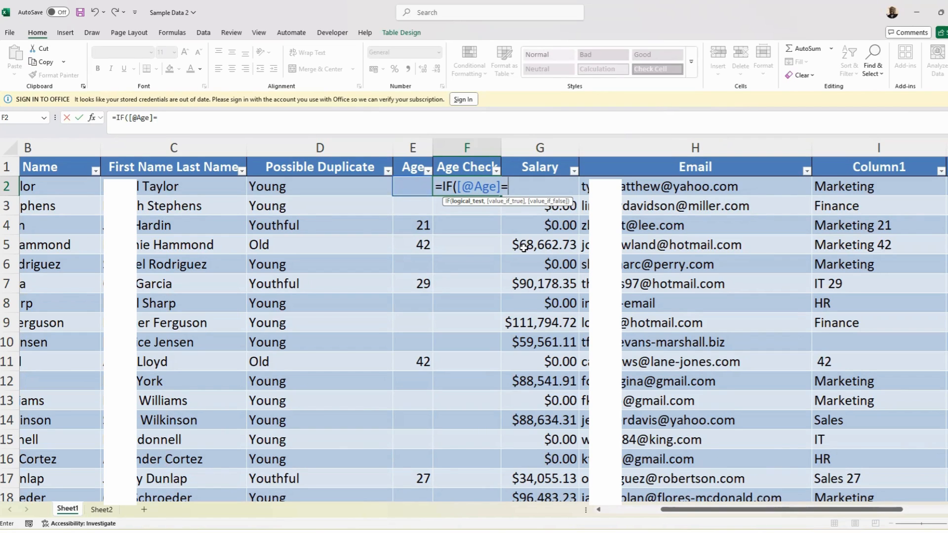
type("\"\",25")
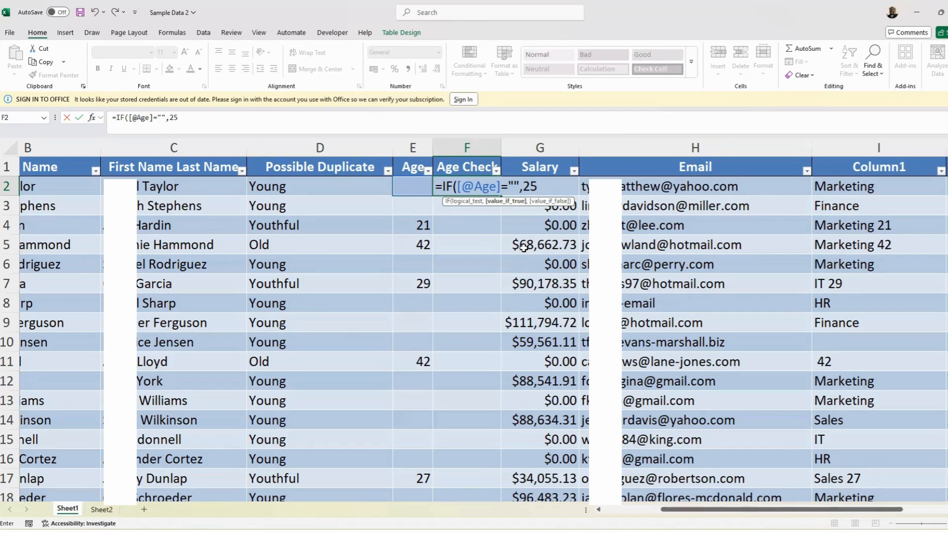
type(",")
left_click(413, 186)
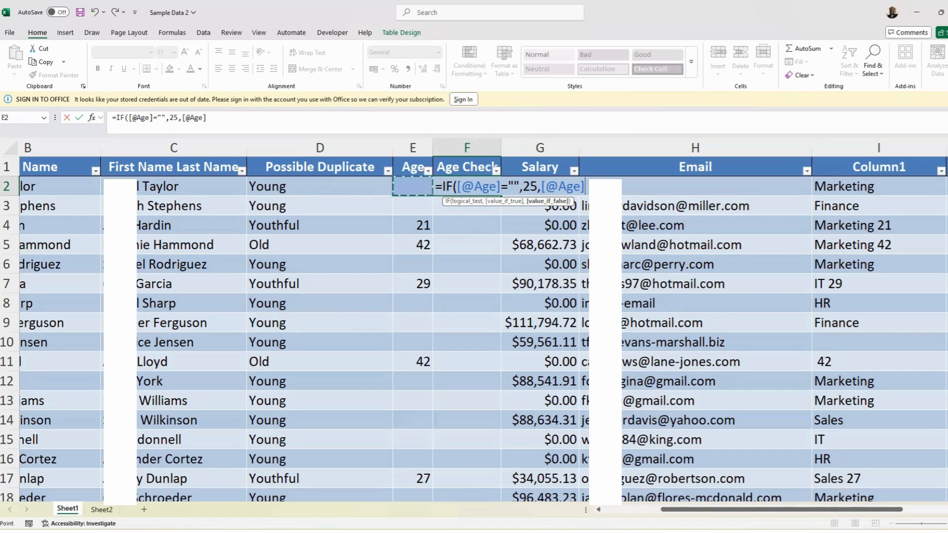
type(")")
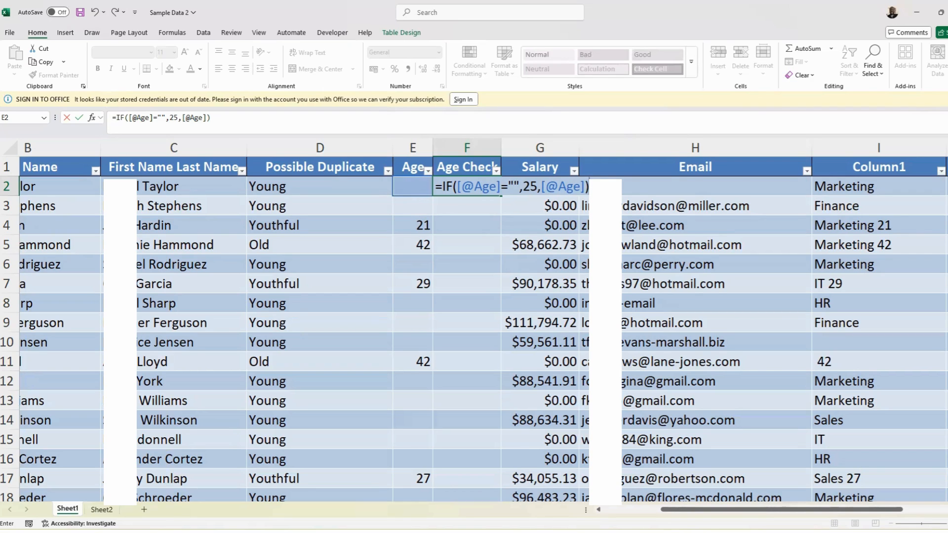
key("Return")
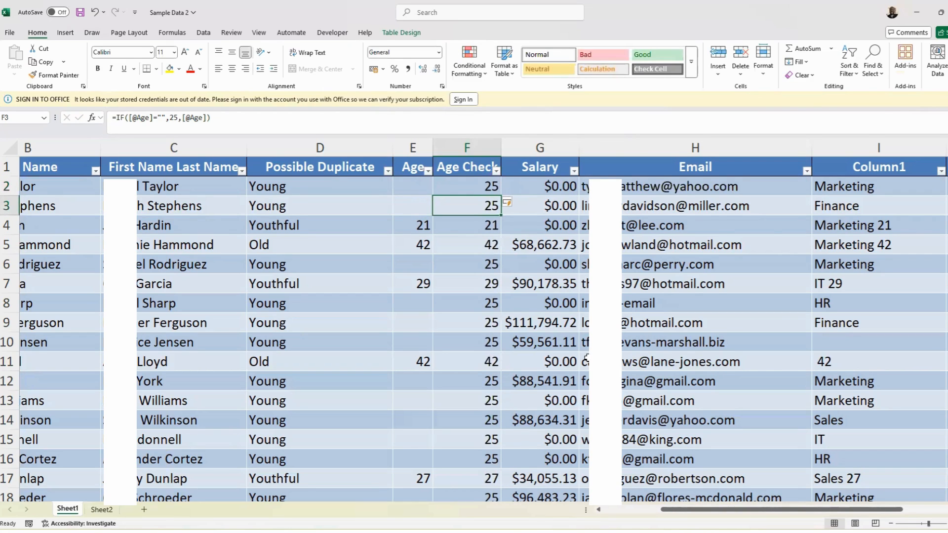
Filter the Age Check column to only 25 and compare those rows with the Age column.
left_click(496, 171)
left_click(395, 306)
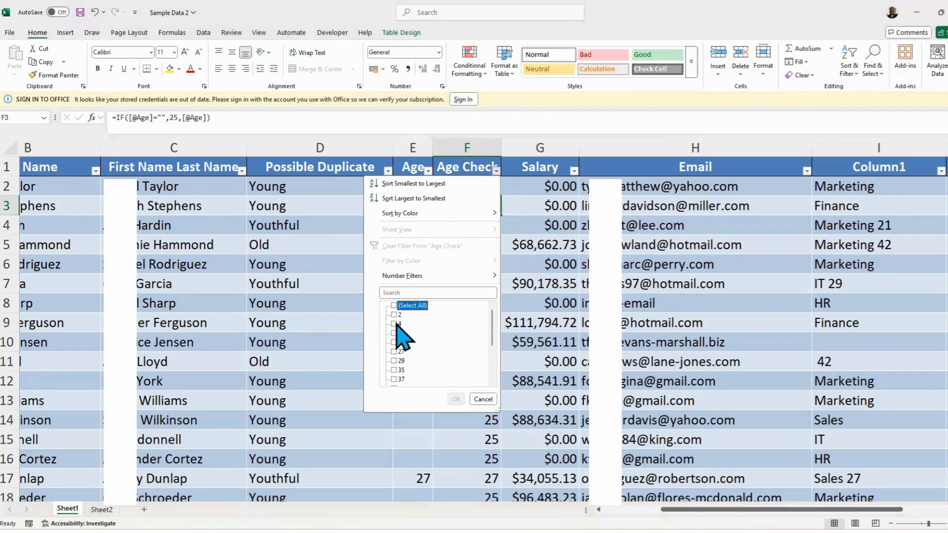
left_click(394, 342)
left_click(455, 400)
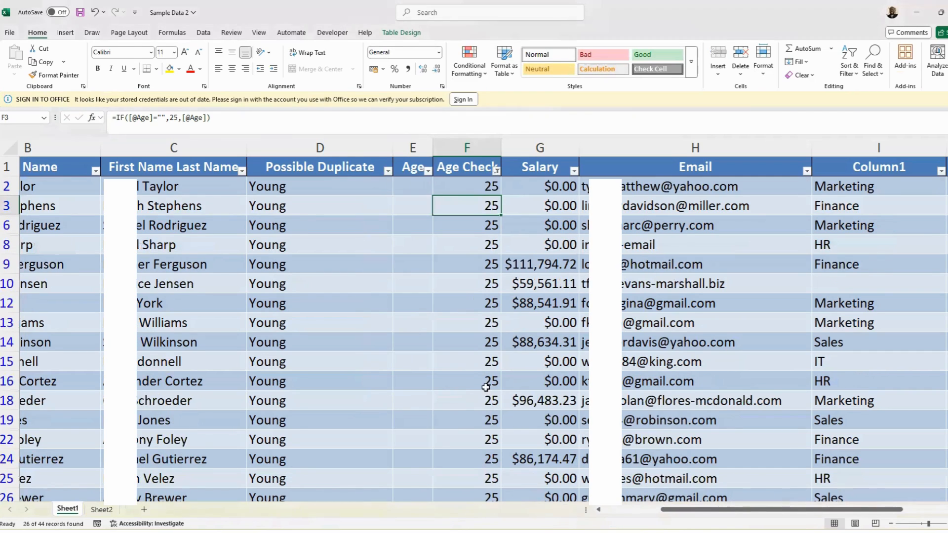
scroll(419, 219, "down", 3)
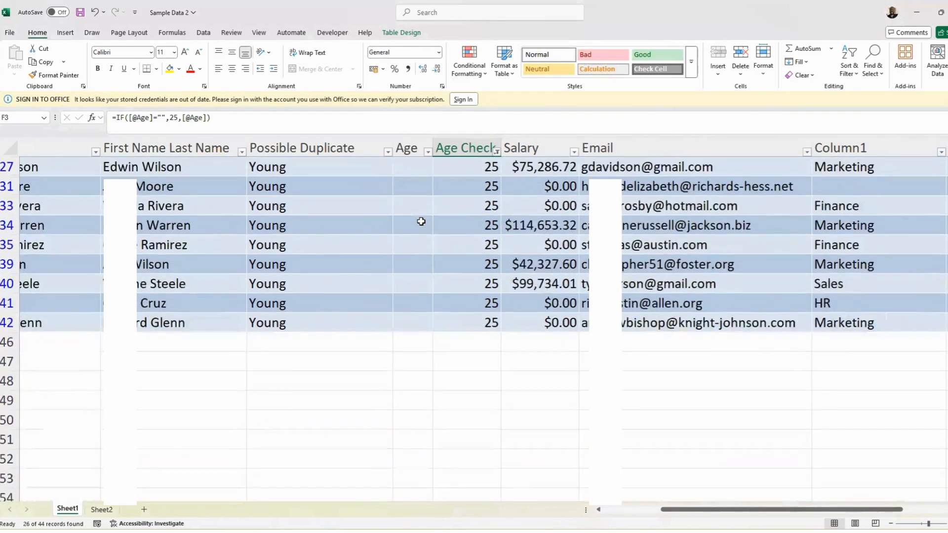
scroll(421, 221, "up", 7)
left_click(413, 149)
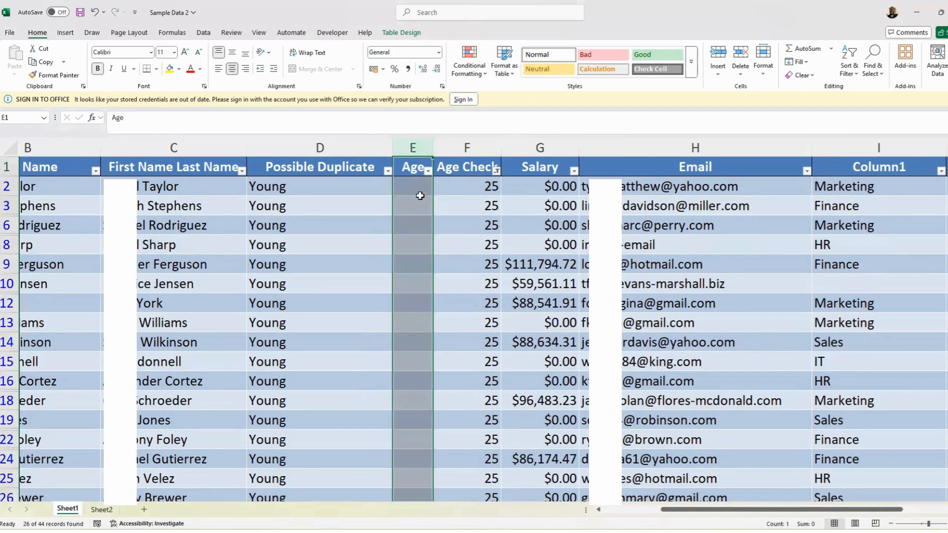
left_click_drag(413, 187, 412, 439)
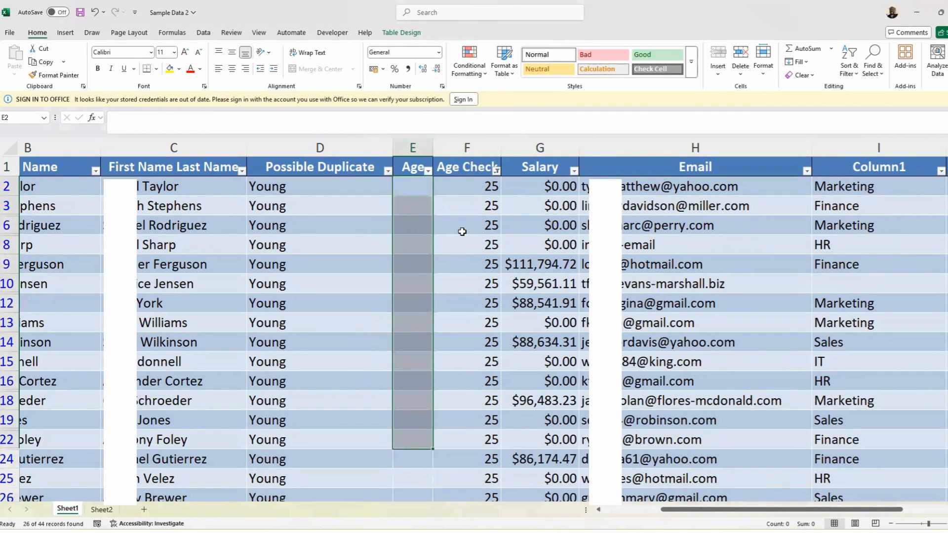
left_click_drag(467, 187, 473, 417)
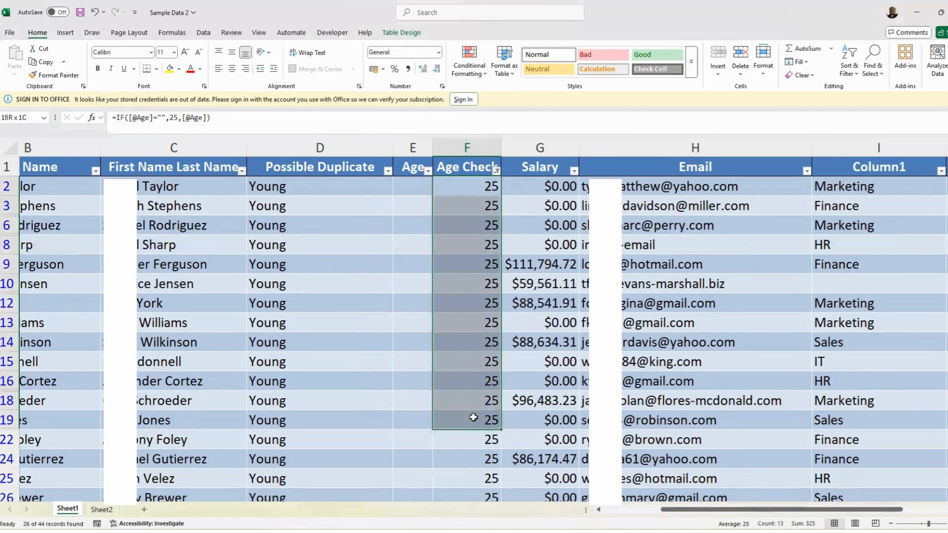
left_click(473, 289)
Filter the Age Check column to every value except 25 and compare those rows with the Age column.
left_click(494, 174)
left_click(496, 170)
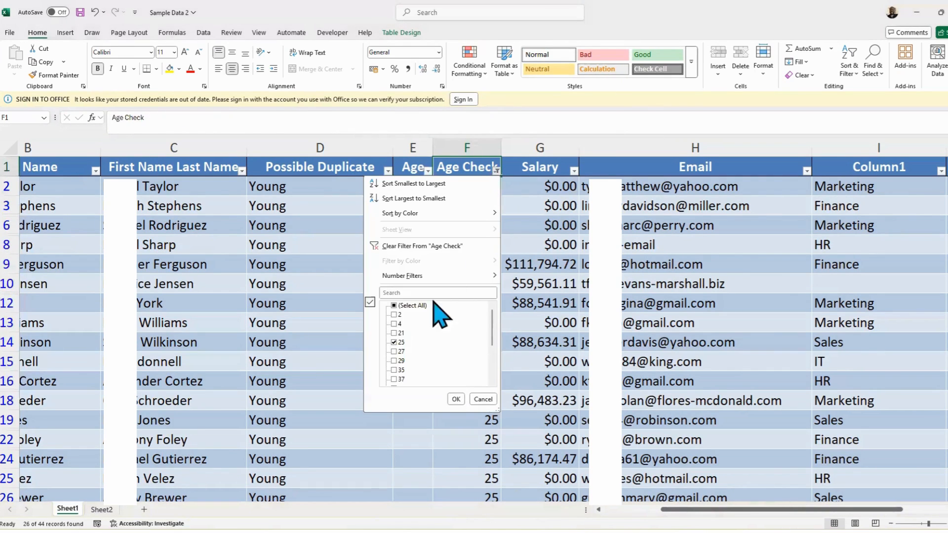
left_click(393, 342)
left_click(455, 400)
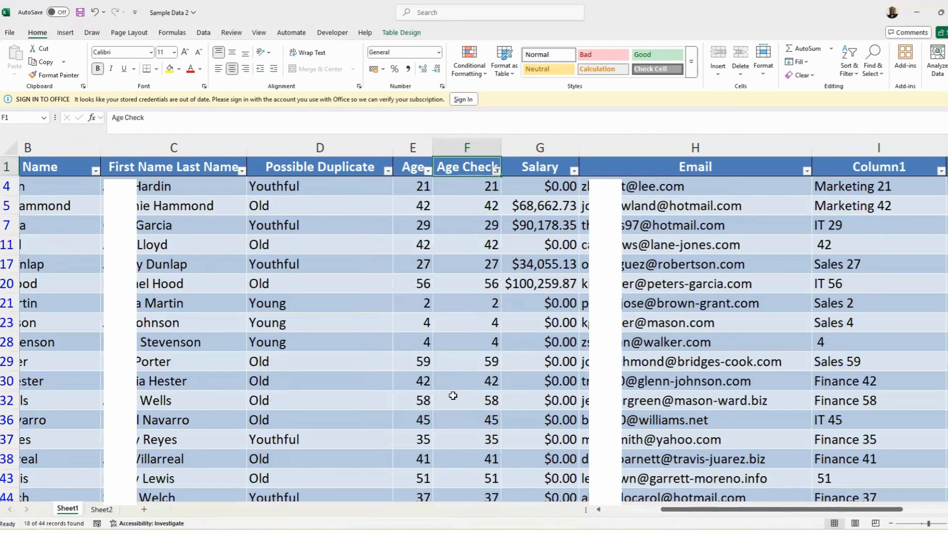
scroll(422, 217, "down", 4)
scroll(419, 220, "up", 4)
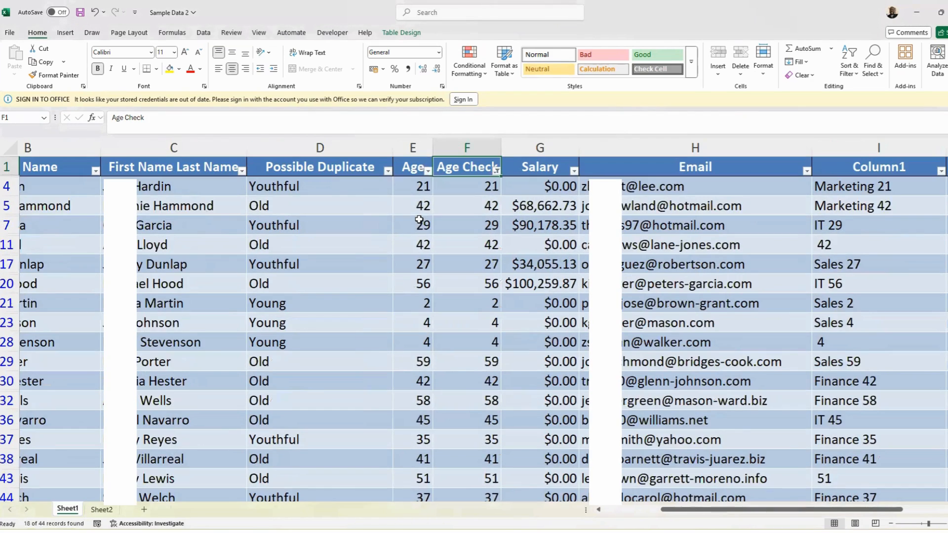
Reselect all values in the Age Check filter so every table row is shown.
left_click(495, 176)
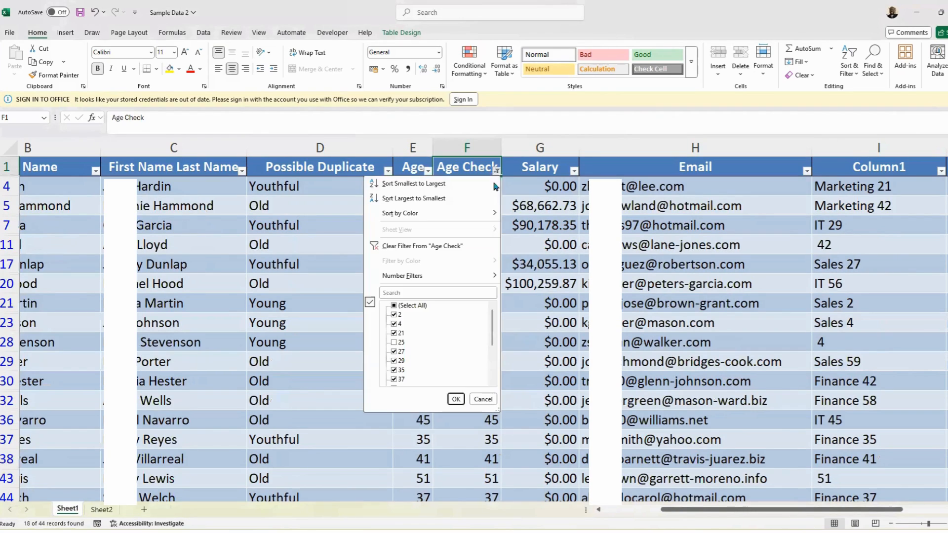
left_click(395, 307)
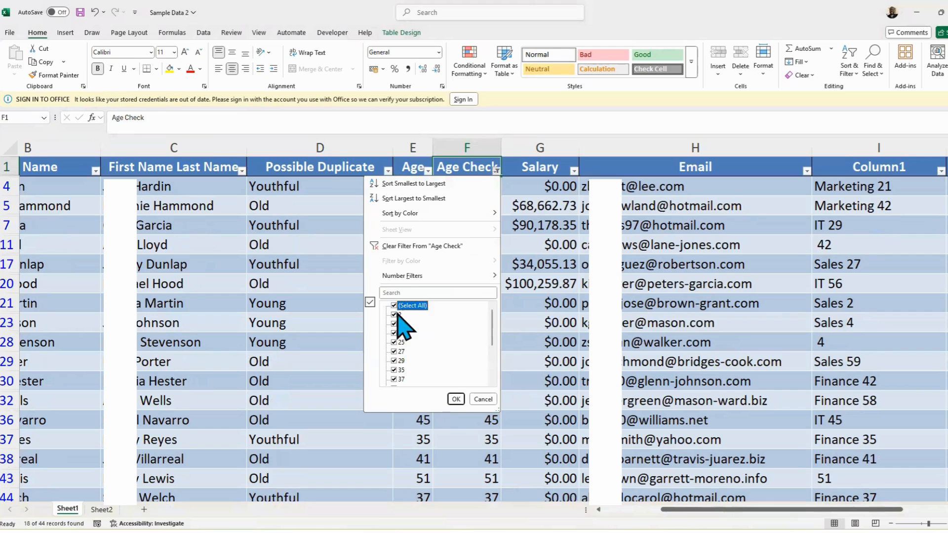
left_click(455, 399)
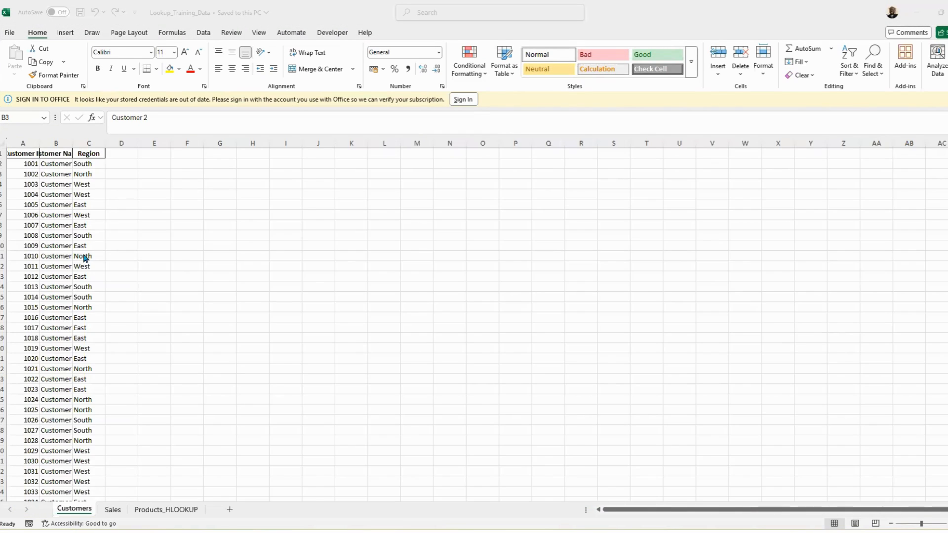
In the Lookup_Training_Data workbook, auto-fit all columns of the Customers sheet to their contents.
scroll(84, 257, "up", 5)
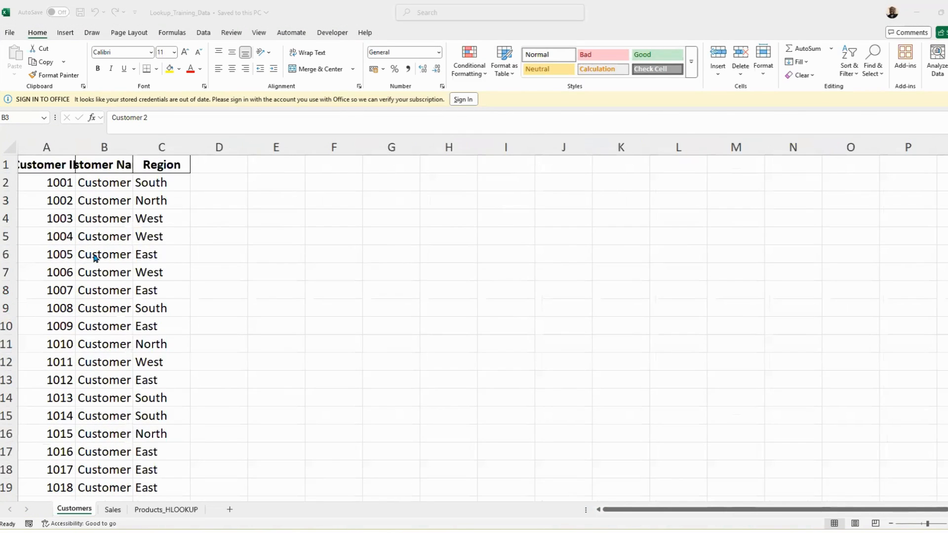
scroll(95, 258, "up", 3)
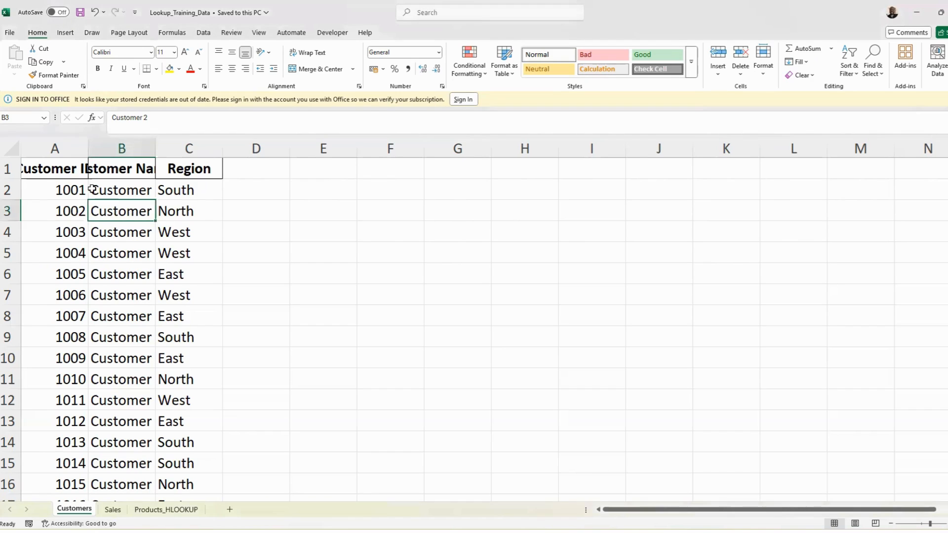
key("Up")
left_click(12, 146)
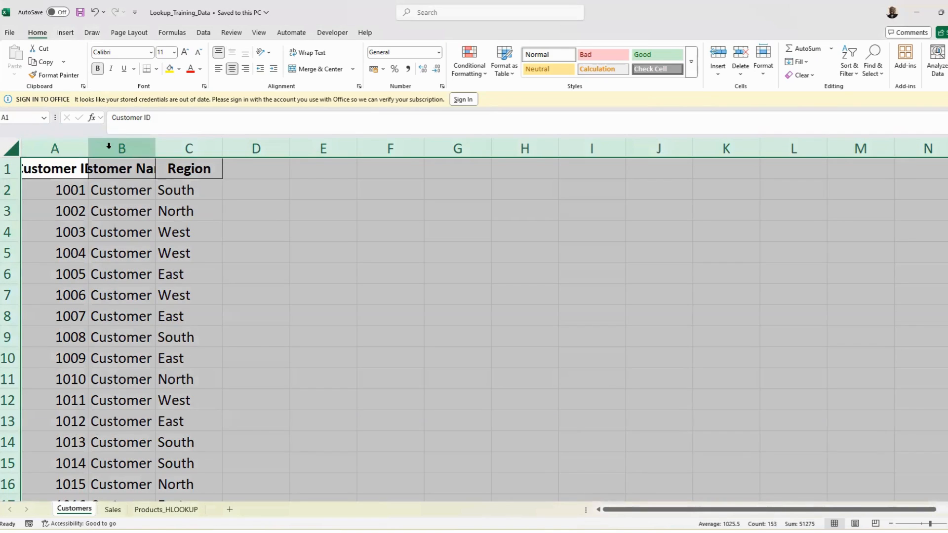
double_click(88, 148)
left_click(235, 211)
left_click(236, 232)
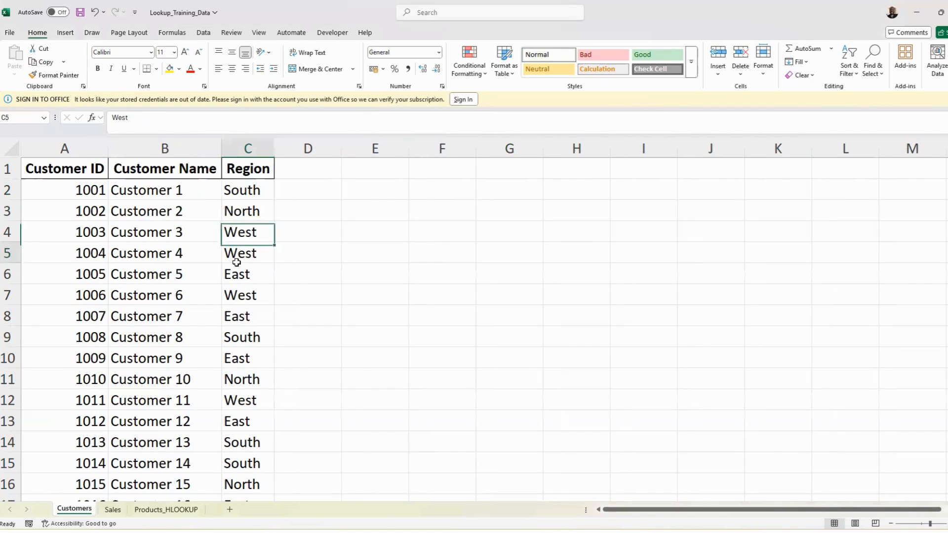
left_click(240, 254)
Enter the heading Customer Name in cell E2 of the Customers sheet.
left_click(362, 196)
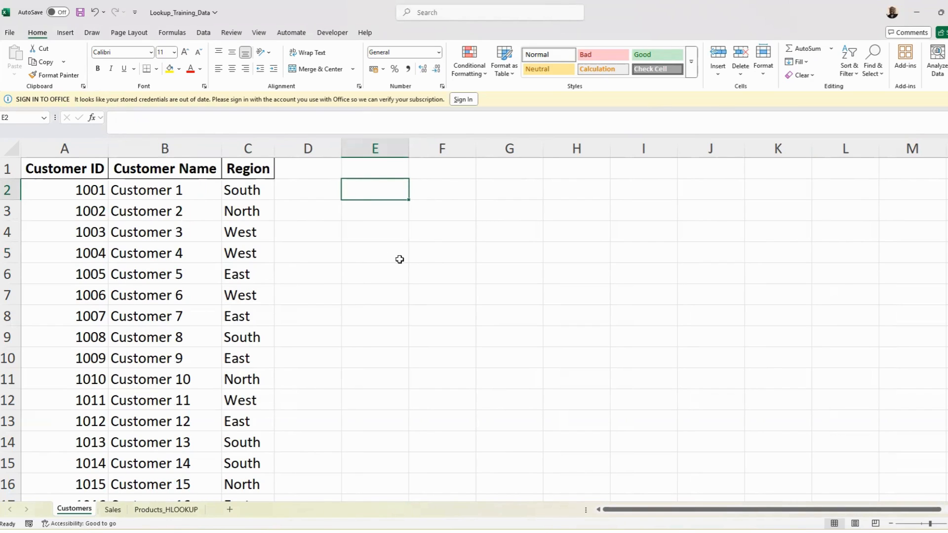
type("Cust")
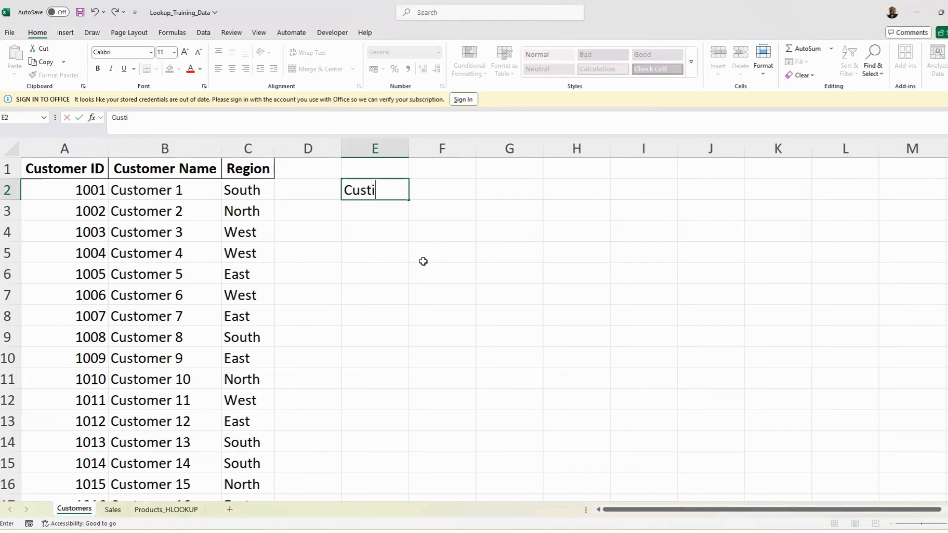
type("omer Name")
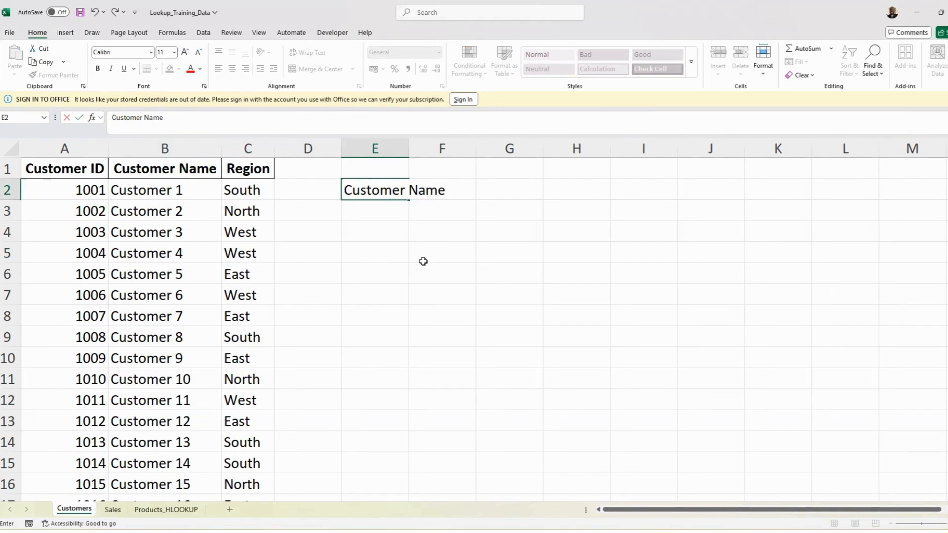
left_click(416, 217)
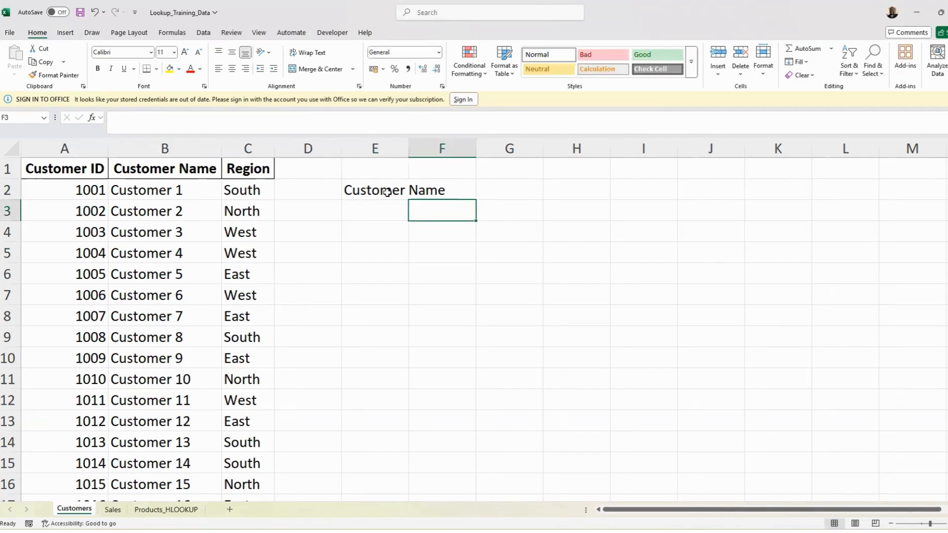
Merge and center the Customer Name heading across E2:F2 and make it bold.
left_click_drag(389, 191, 419, 192)
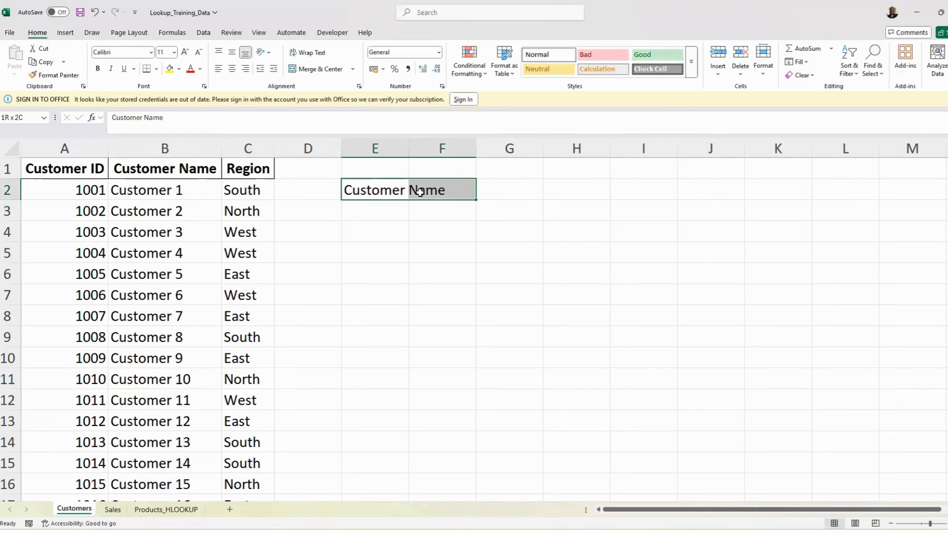
left_click(312, 71)
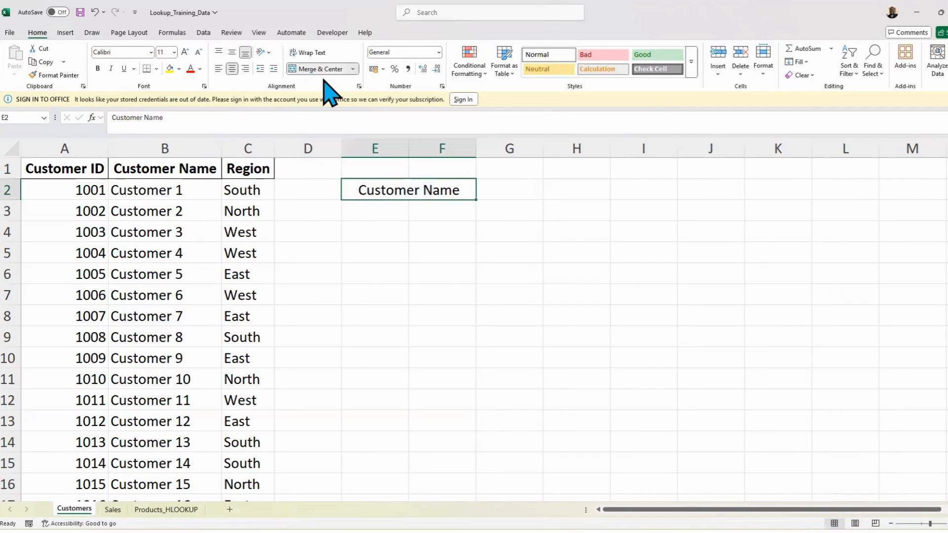
left_click(97, 69)
Merge and center the empty cells E3:F3 below the Customer Name heading.
left_click(385, 210)
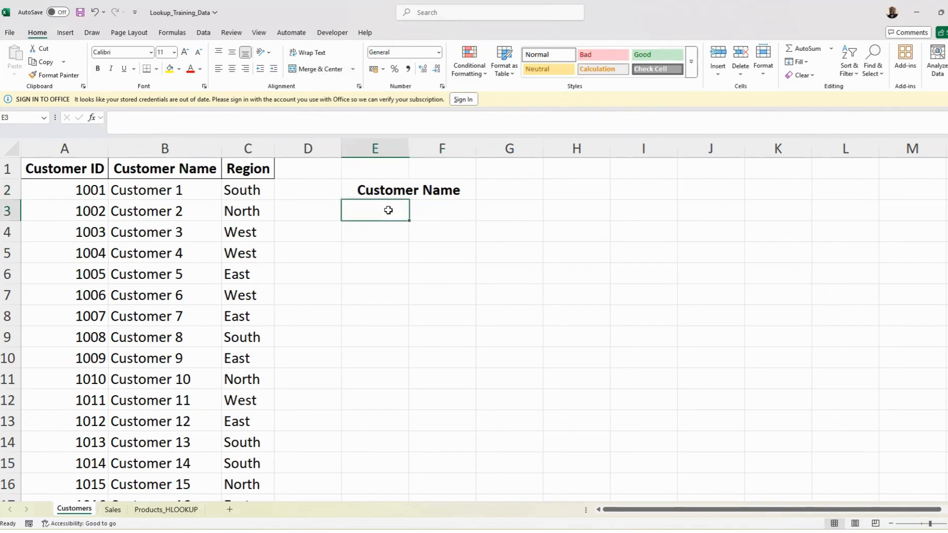
left_click_drag(385, 210, 435, 210)
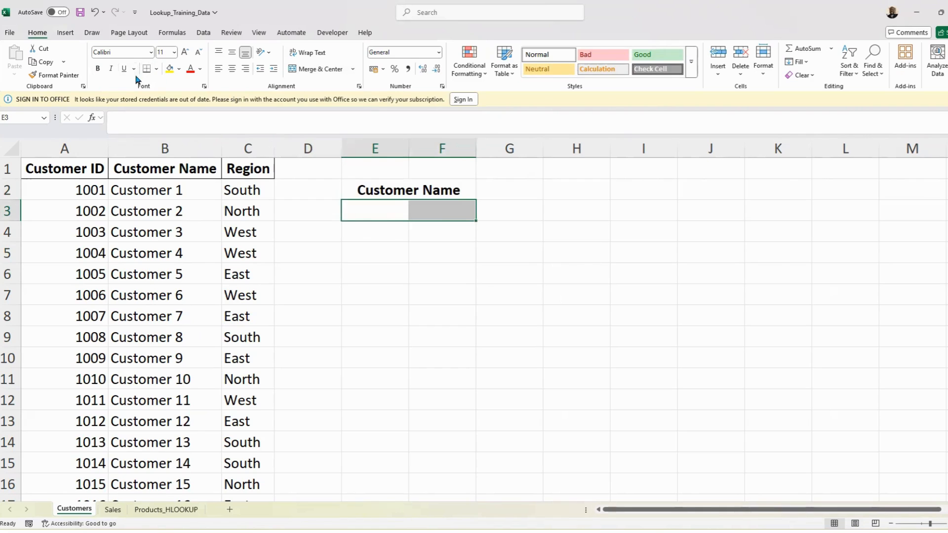
left_click(313, 69)
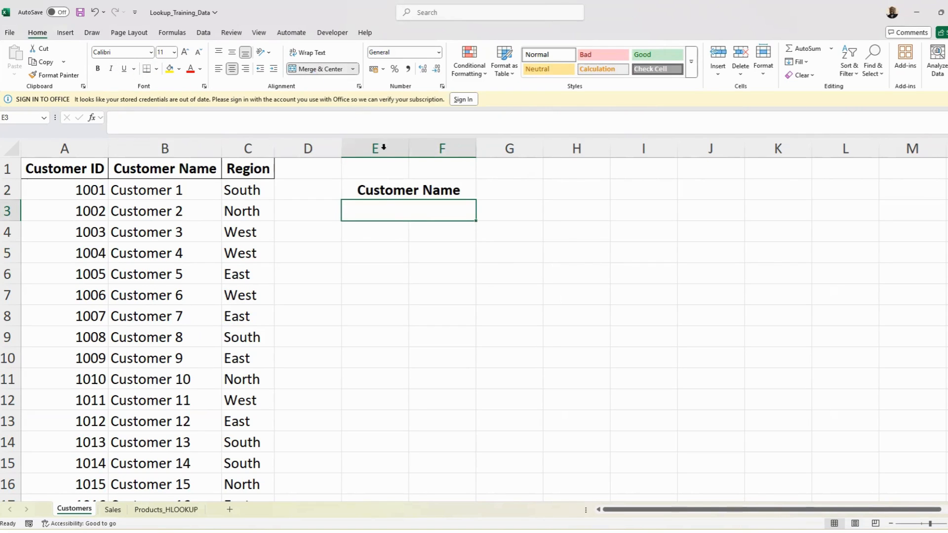
Enter the heading Customer ID in cell H2 of the Customers sheet.
left_click(548, 209)
left_click(415, 207)
left_click(558, 192)
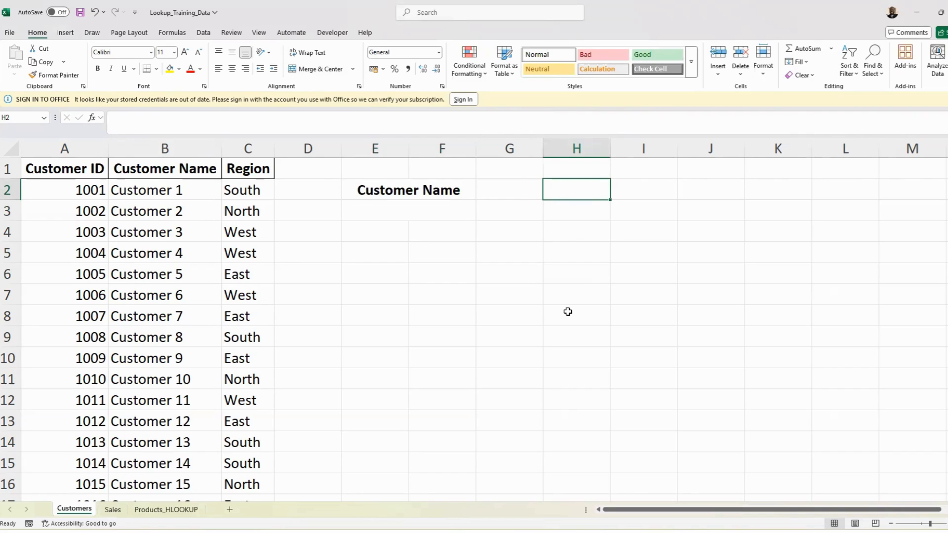
type("Customer")
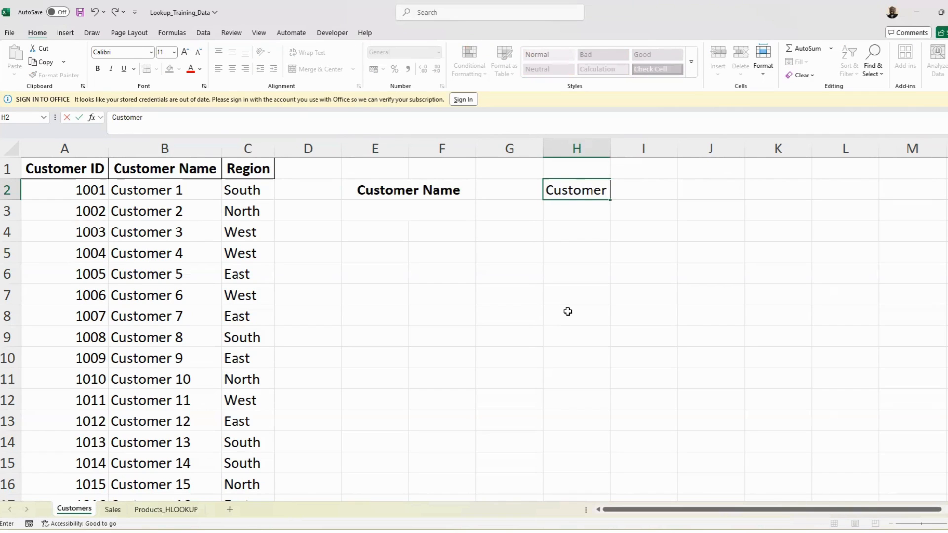
type(" A")
key("BackSpace")
type("ID")
left_click(584, 224)
Merge and center the Customer ID heading across H2:I2 and make it bold.
left_click(610, 188)
left_click_drag(611, 188, 620, 189)
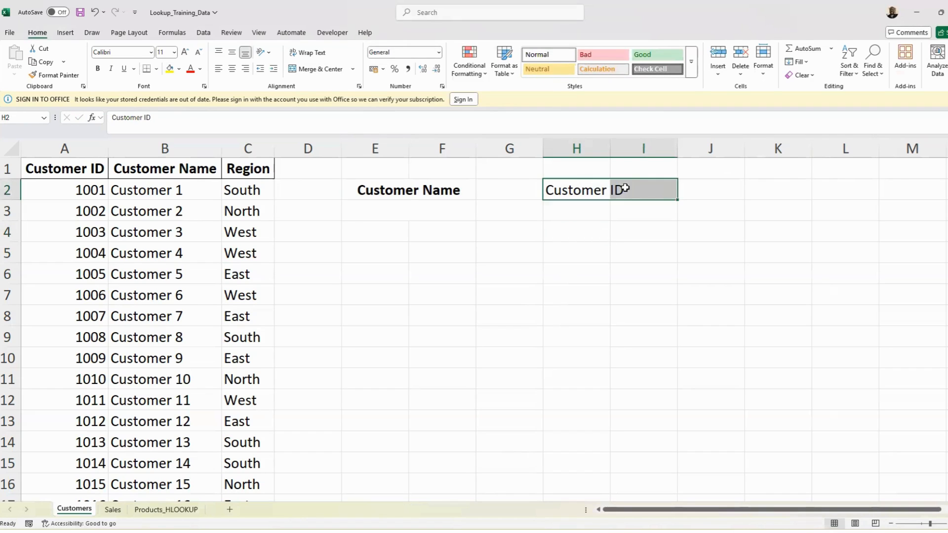
left_click(321, 69)
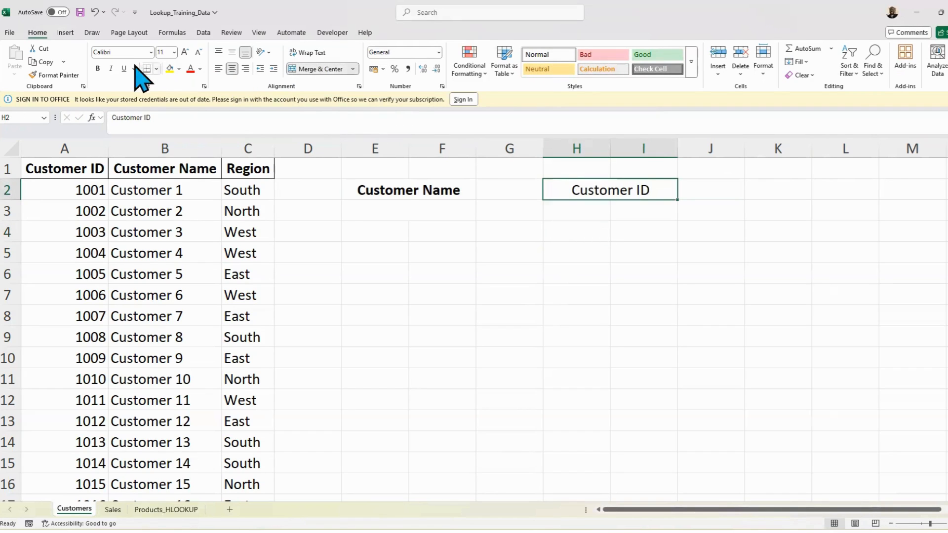
left_click(98, 68)
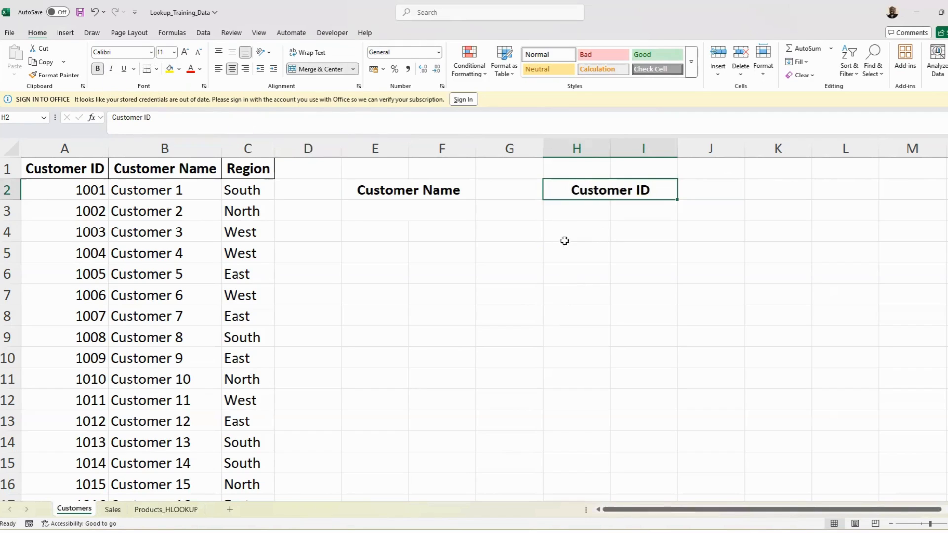
Merge and center the empty cells H3:I3 below the Customer ID heading.
left_click_drag(571, 214, 620, 211)
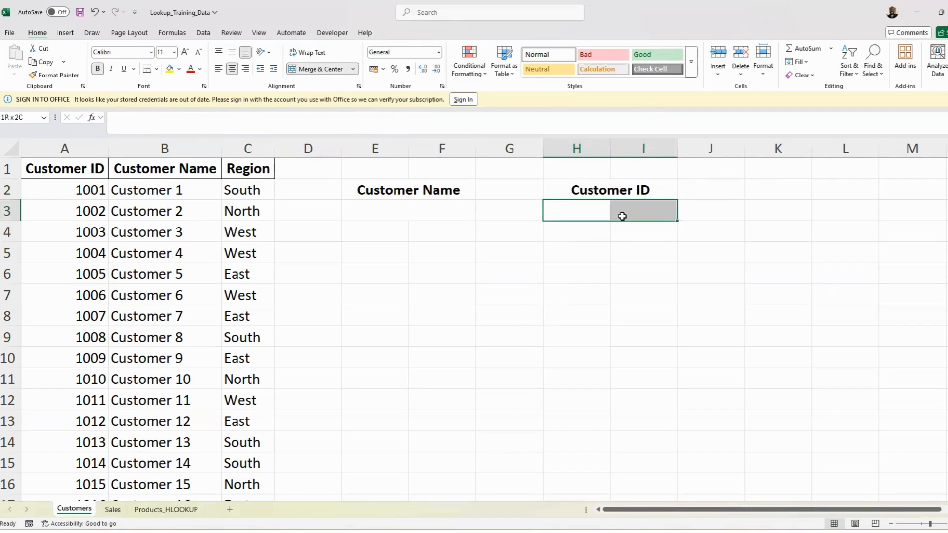
left_click(319, 69)
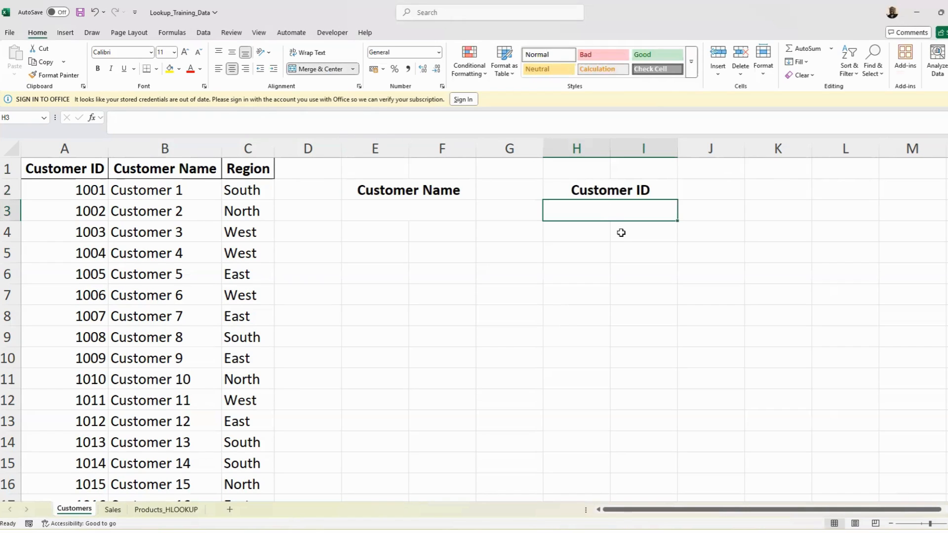
left_click(597, 245)
left_click(599, 210)
Move the Customer ID heading from H2:I2 to G4:H4 to free its place.
left_click(592, 195)
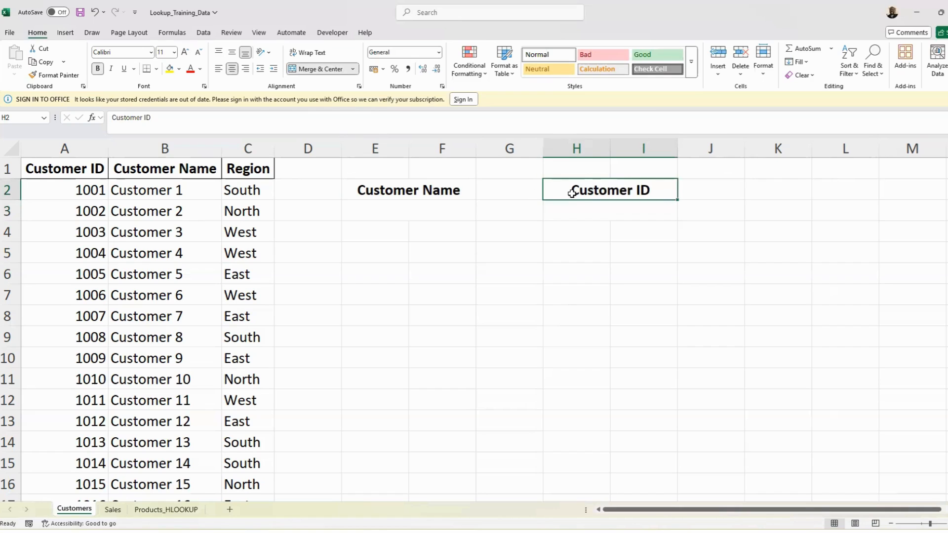
key("ctrl+c")
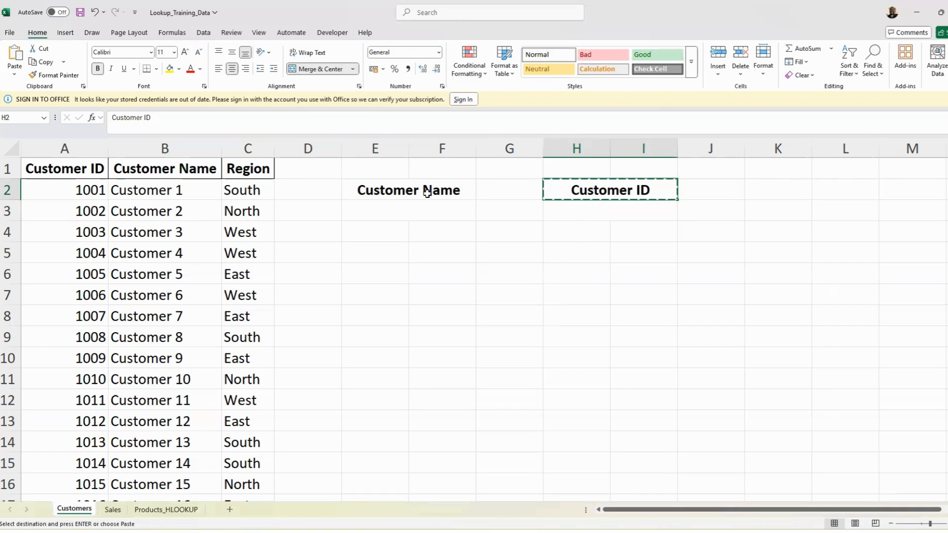
left_click(499, 233)
key("Return")
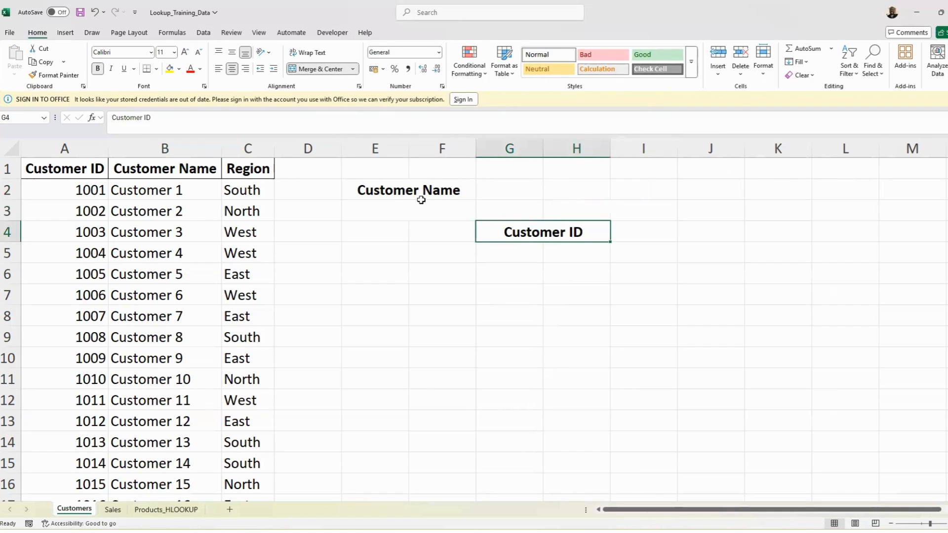
Move the Customer Name heading from E2:F2 to H2:I2.
left_click(414, 191)
key("ctrl+c")
left_click(571, 191)
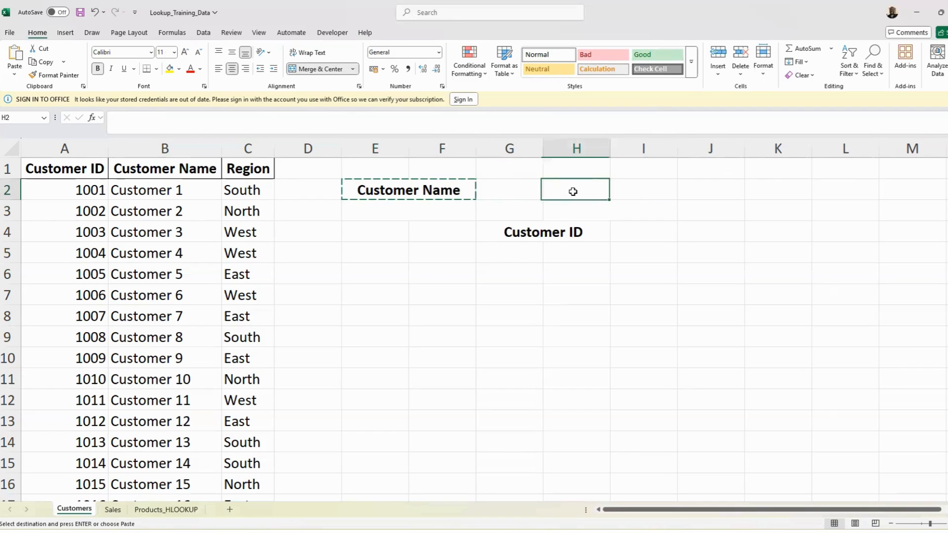
key("Return")
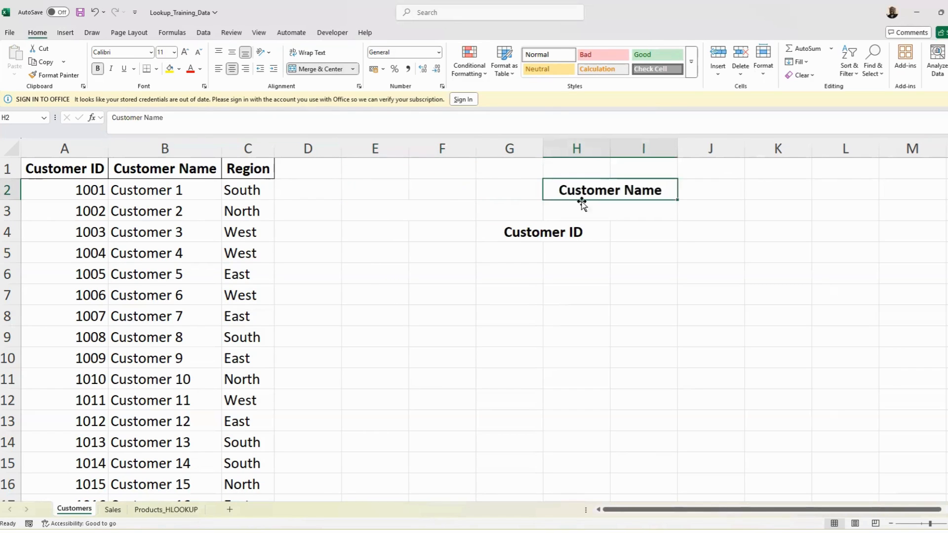
Move the Customer ID heading from G4:H4 to E2:F2.
left_click(563, 230)
key("ctrl+c")
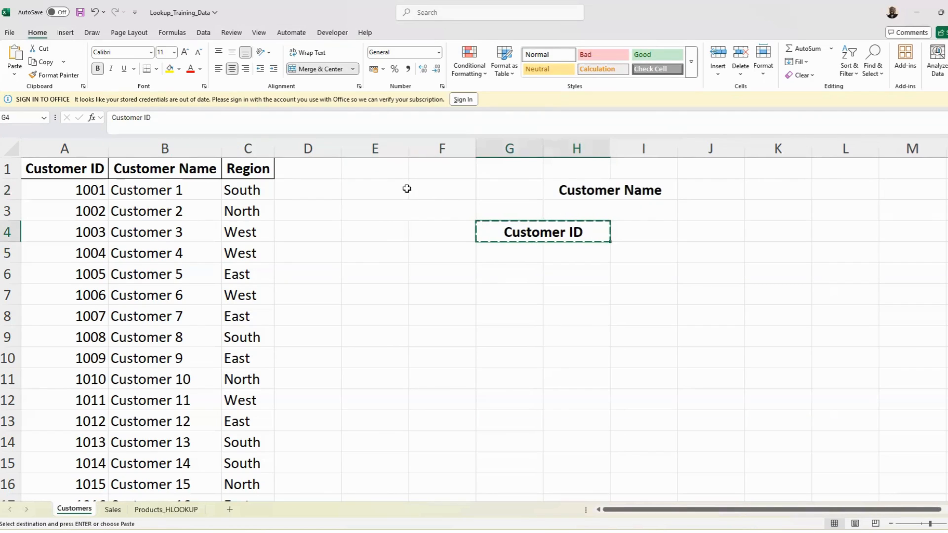
left_click(384, 187)
key("Return")
left_click(545, 273)
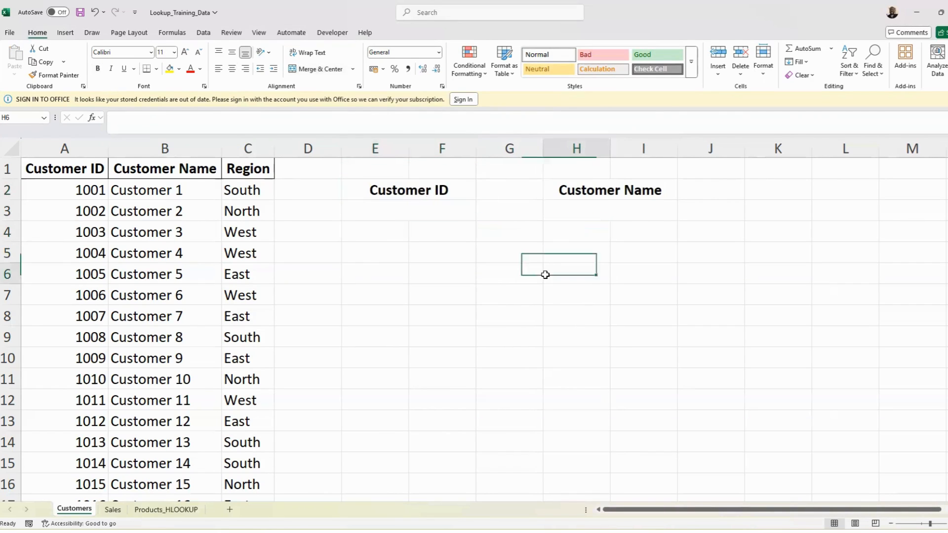
Fill the Customer ID heading and the cell below it, E2:F3, with light gray.
left_click(407, 194)
left_click_drag(406, 194, 416, 206)
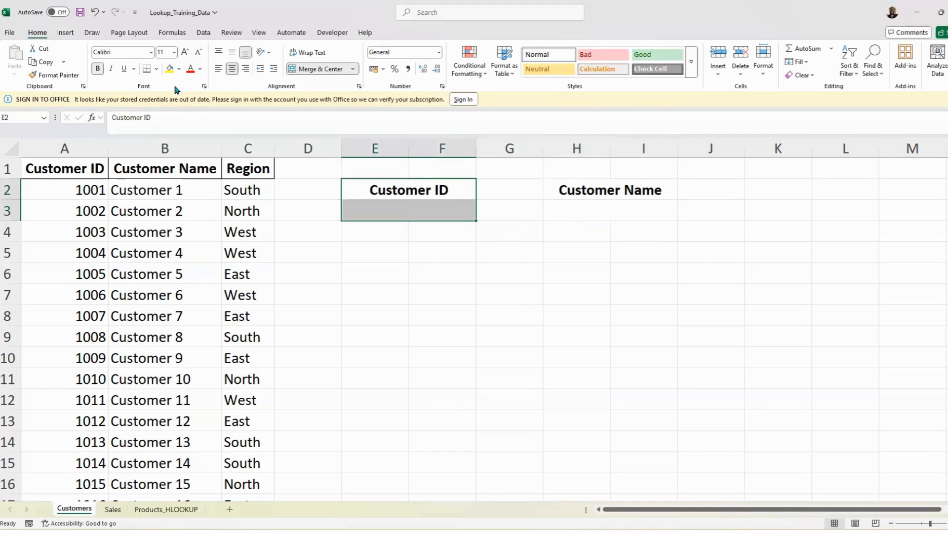
left_click(178, 69)
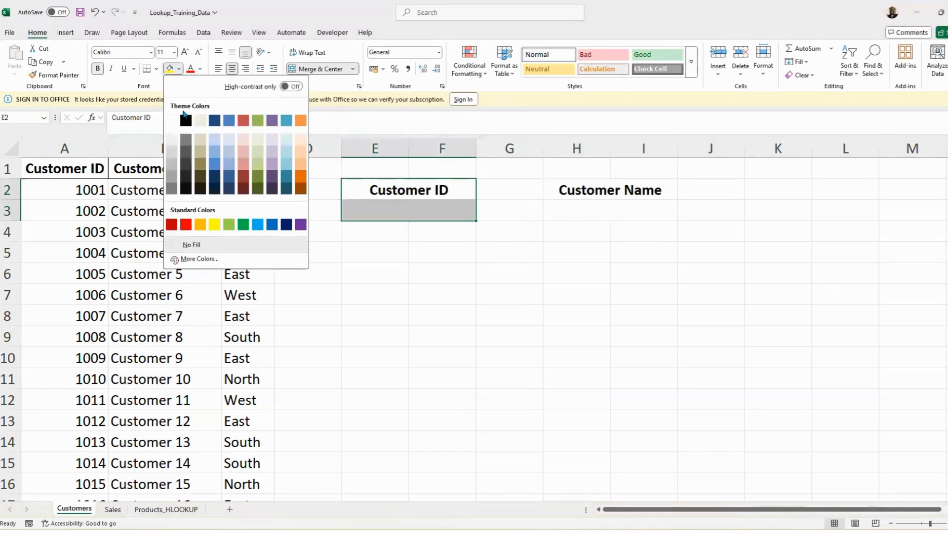
left_click(171, 151)
Fill the Customer Name heading and the cell below it, H2:I3, with light tan.
left_click(446, 208)
left_click_drag(607, 194, 597, 206)
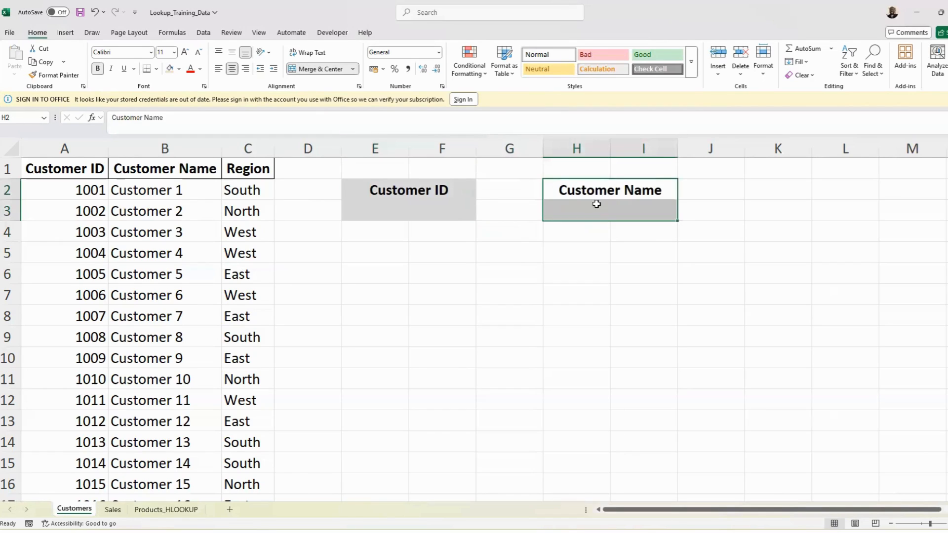
left_click(178, 69)
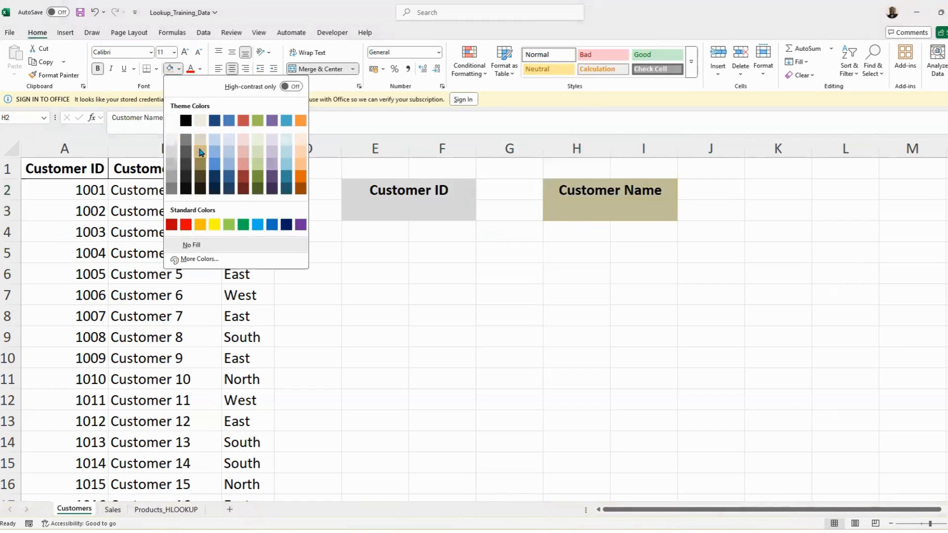
left_click(200, 143)
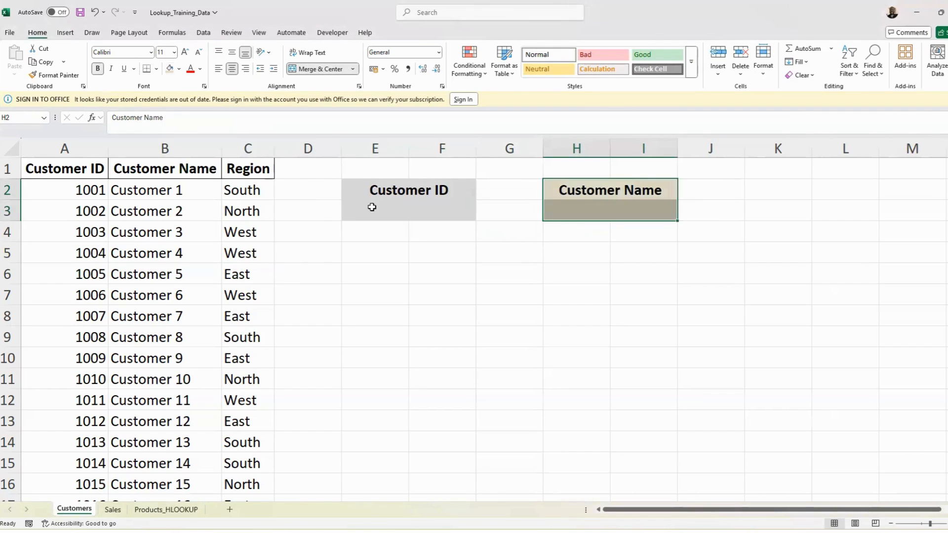
left_click(393, 217)
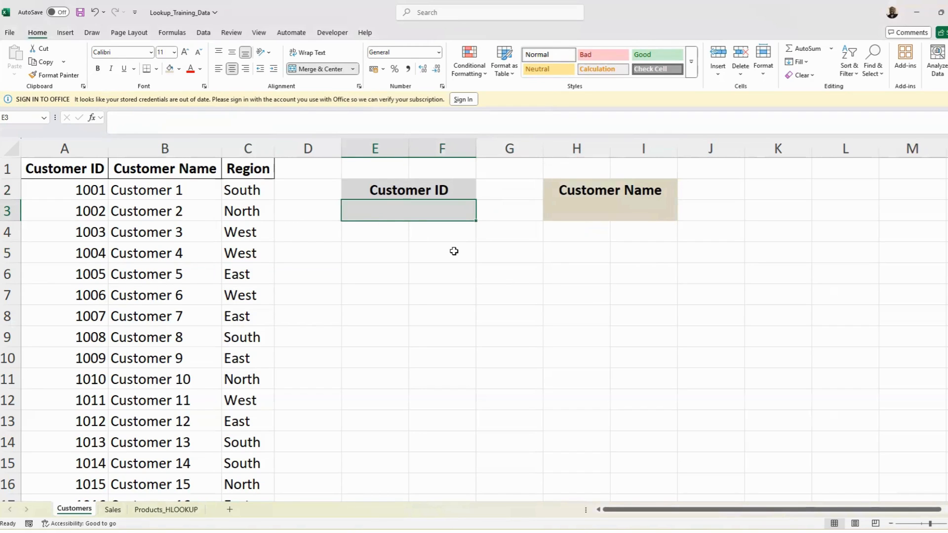
type("=")
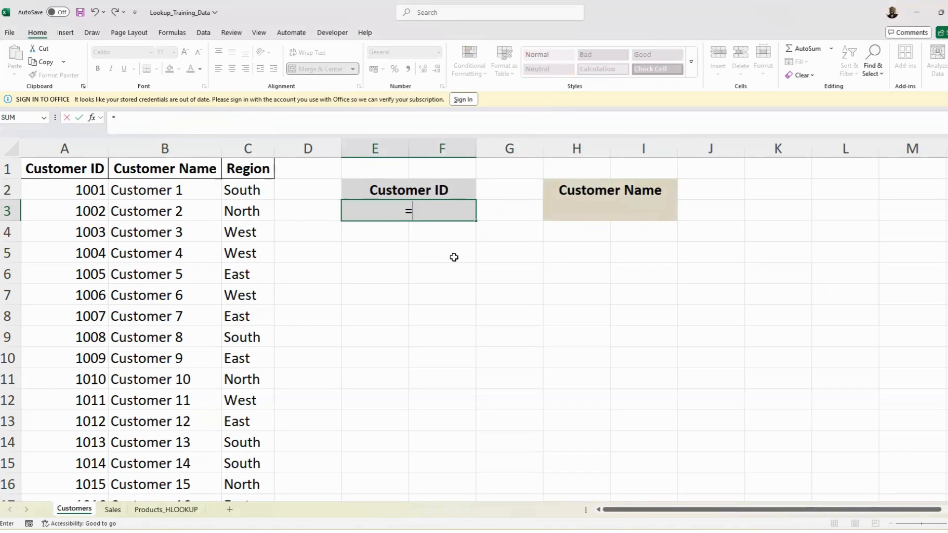
key("Escape")
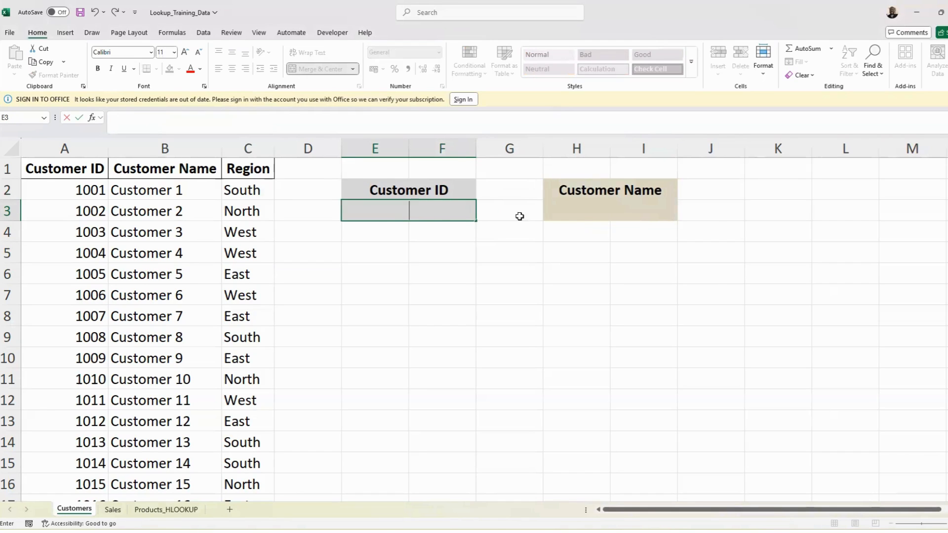
Start a VLOOKUP formula in H3 with E3 as the lookup value and A1:C51 as the table array.
left_click(598, 217)
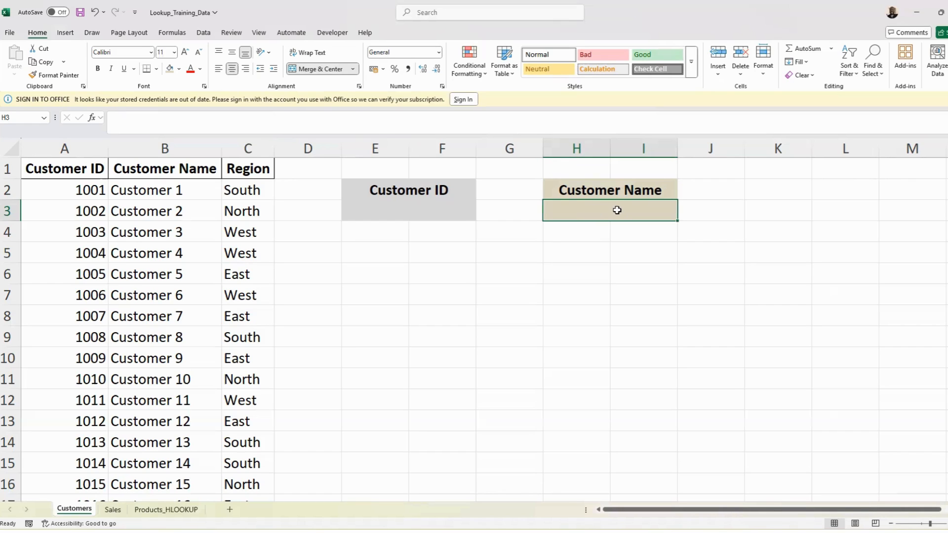
type("=vl")
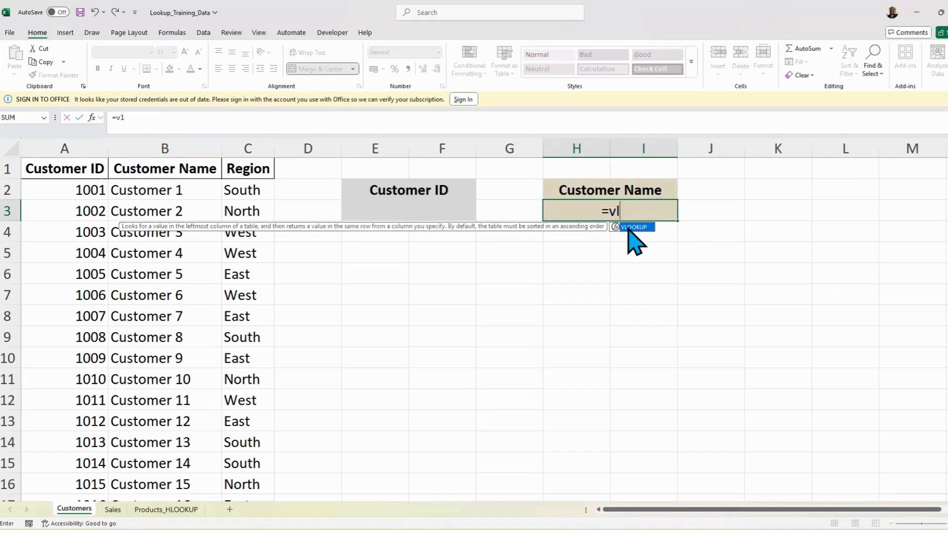
key("Tab")
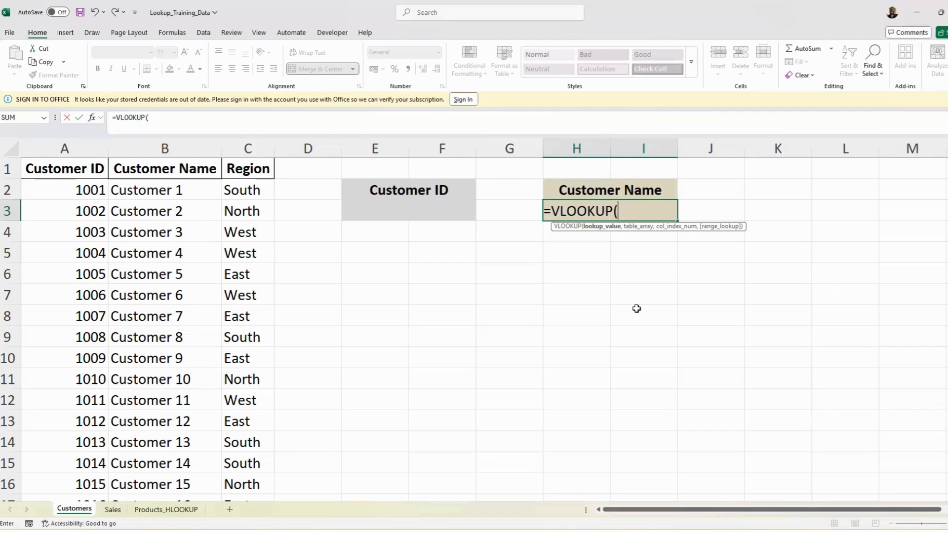
left_click(397, 212)
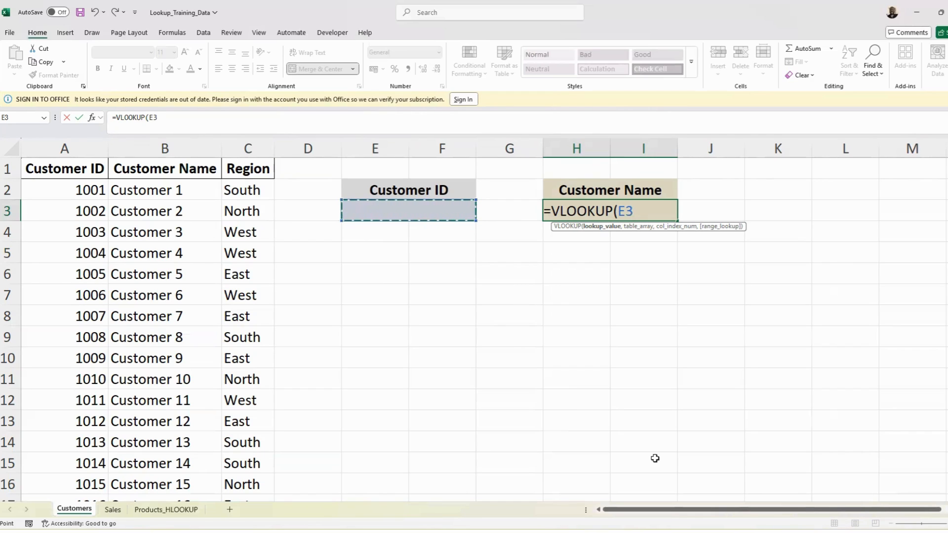
type(",")
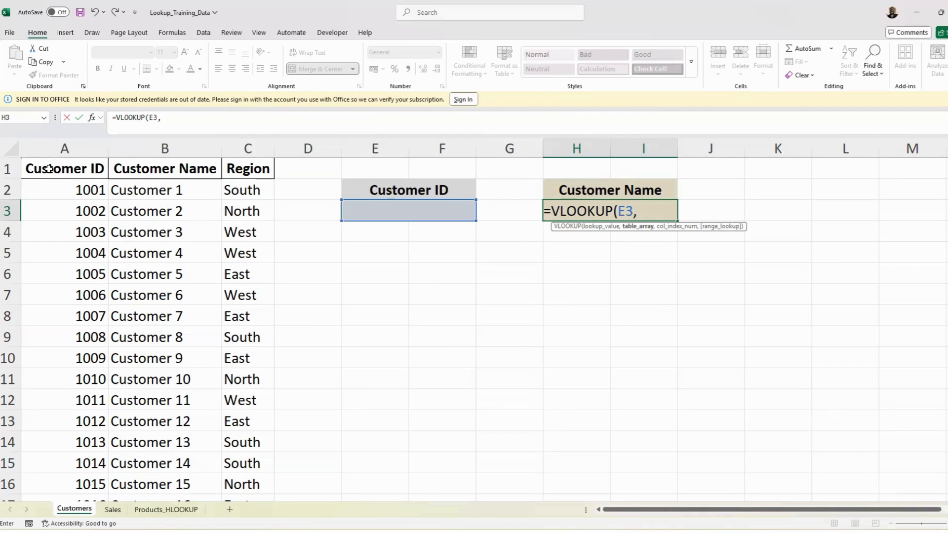
left_click_drag(49, 170, 232, 387)
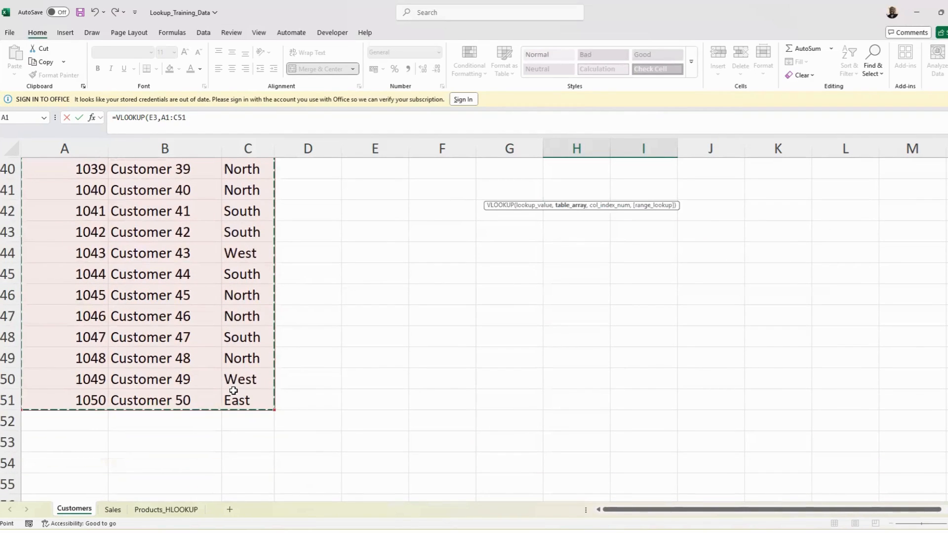
scroll(482, 349, "up", 13)
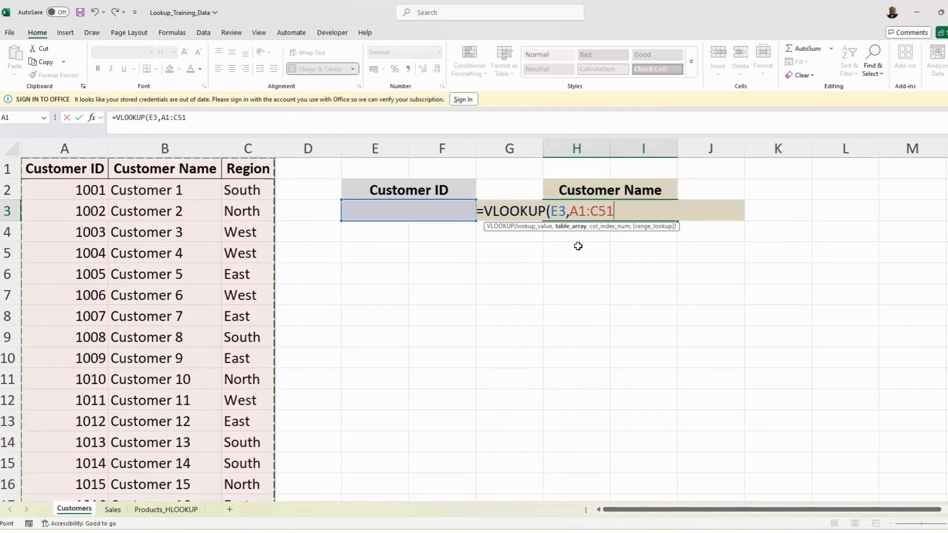
Complete the VLOOKUP formula in H3 with column index 2 and FALSE for an exact match.
type(",2")
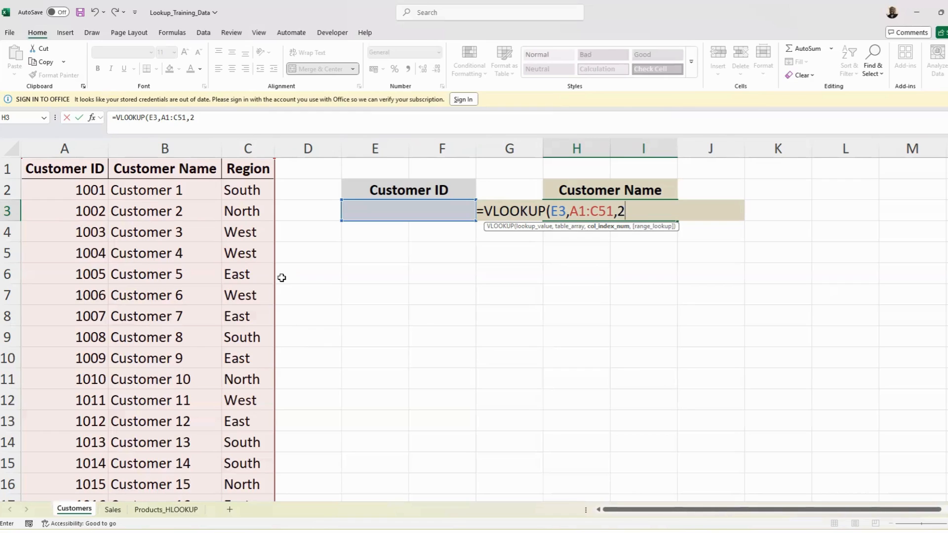
type(",")
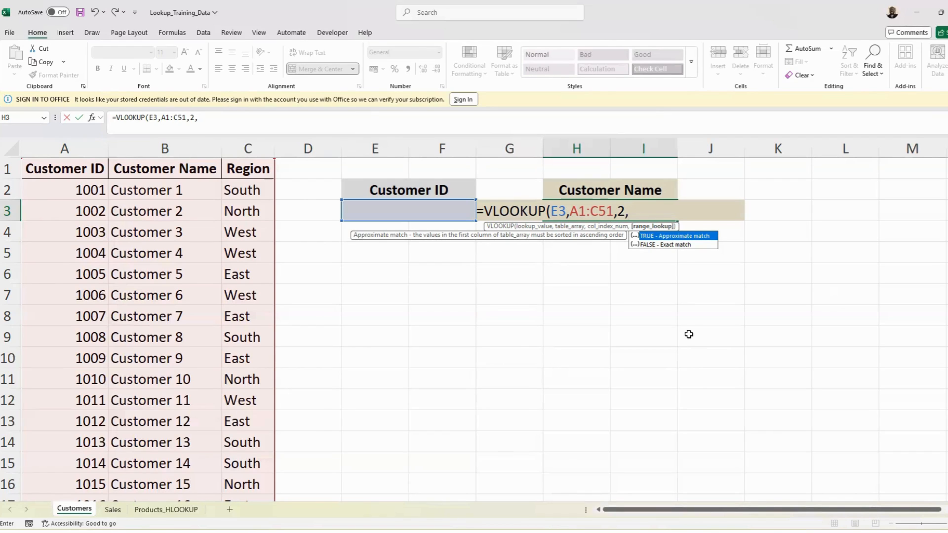
double_click(651, 244)
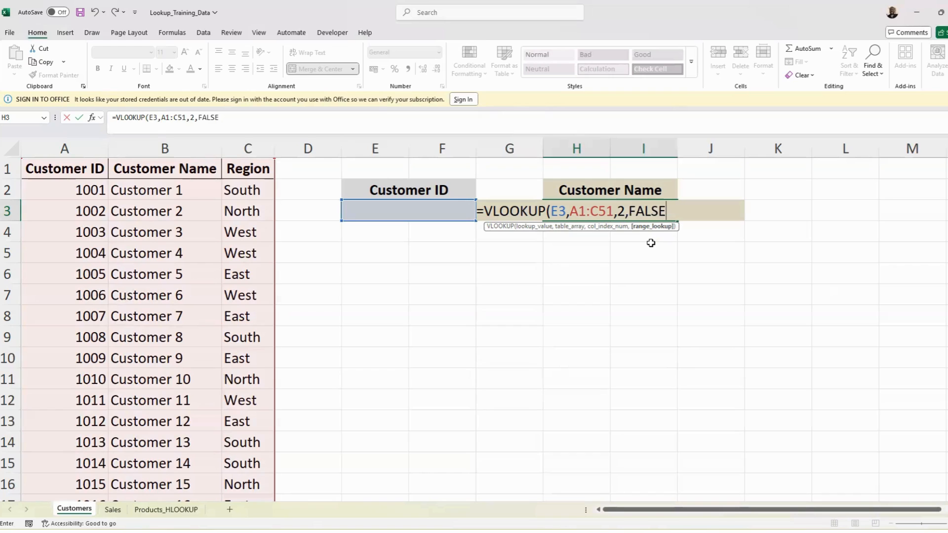
type(")")
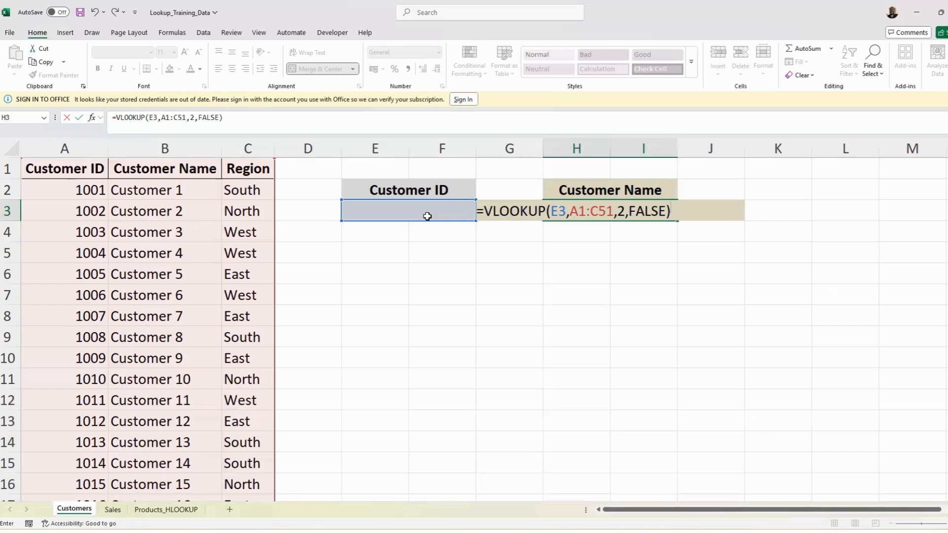
left_click(624, 210)
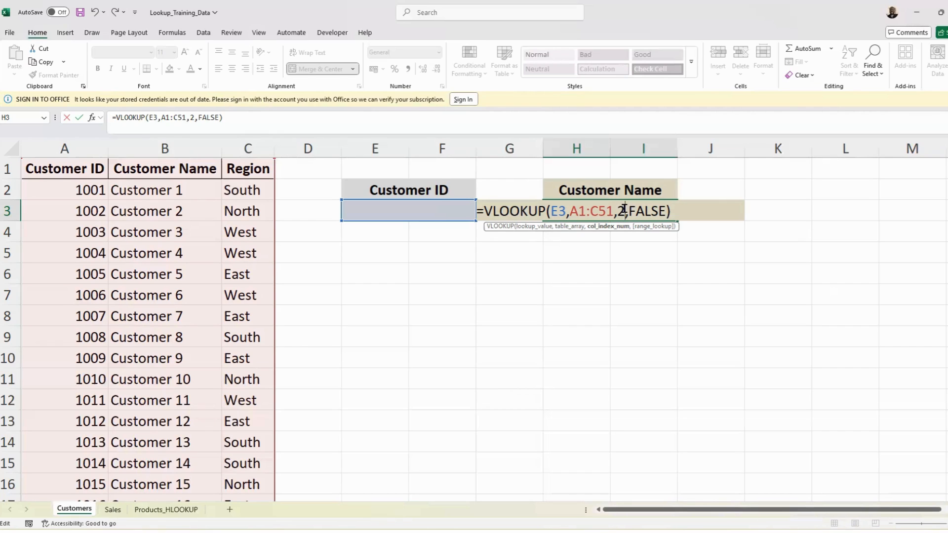
left_click(655, 211)
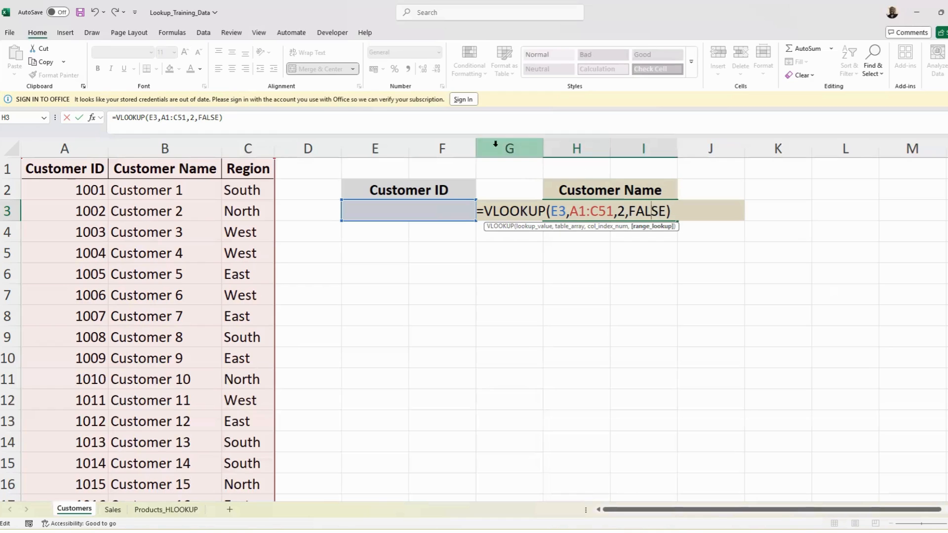
left_click(474, 128)
key("Return")
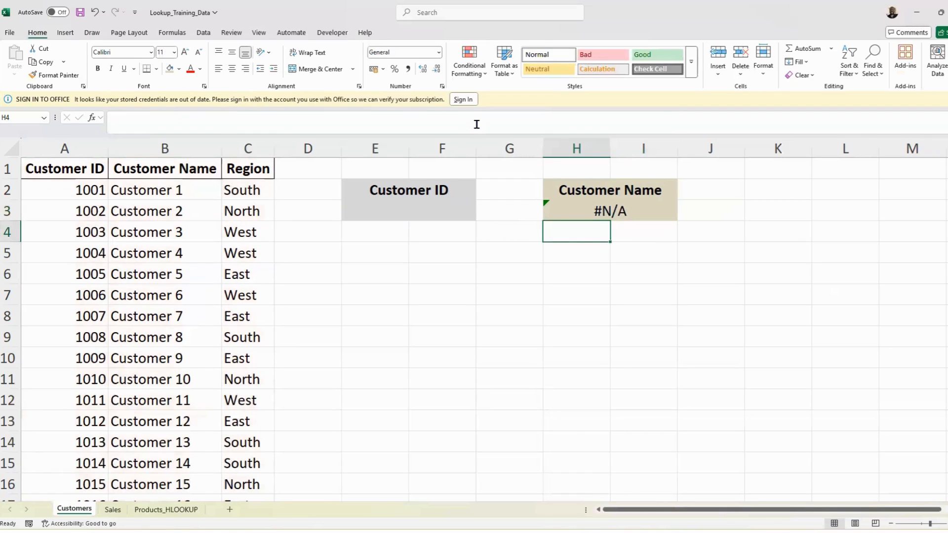
Test the VLOOKUP by entering three different customer IDs from the table in E3, one after another.
left_click(433, 211)
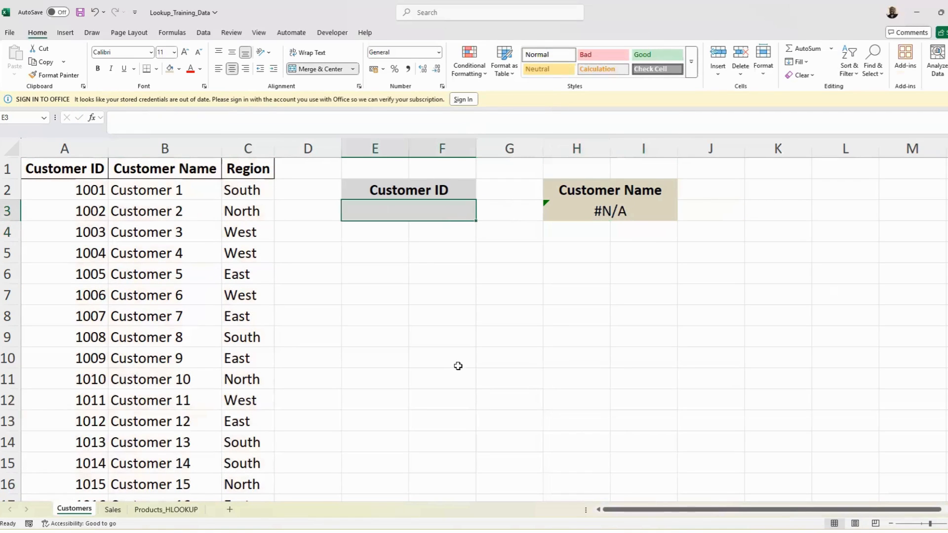
type("1013")
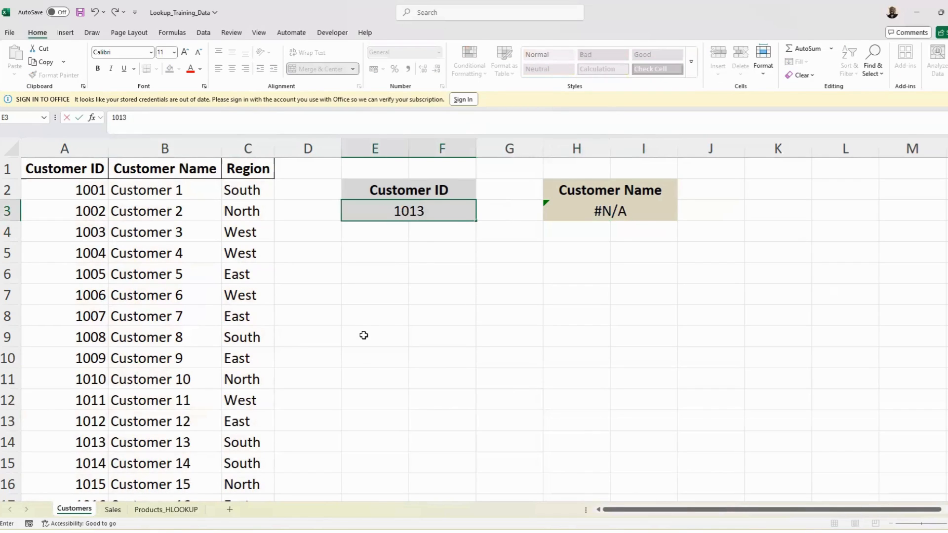
key("Return")
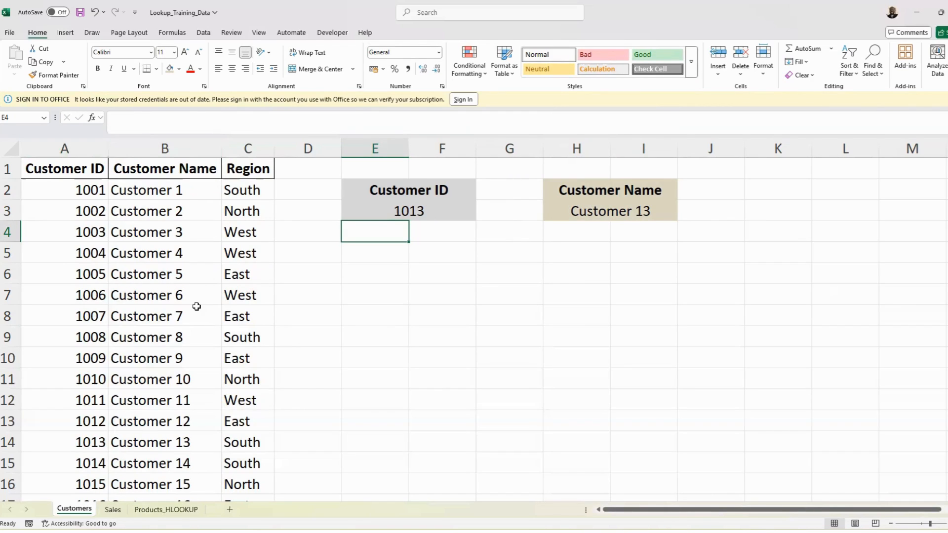
left_click(424, 212)
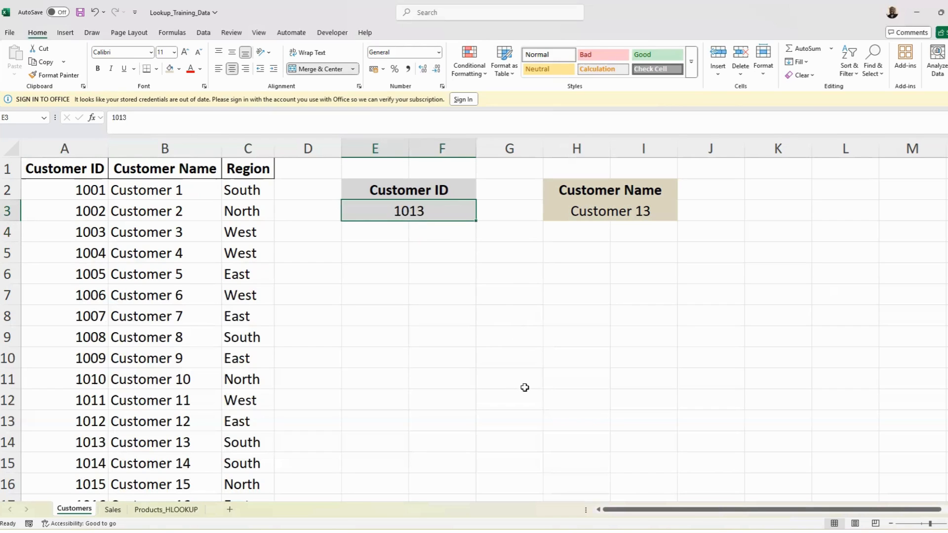
type("10")
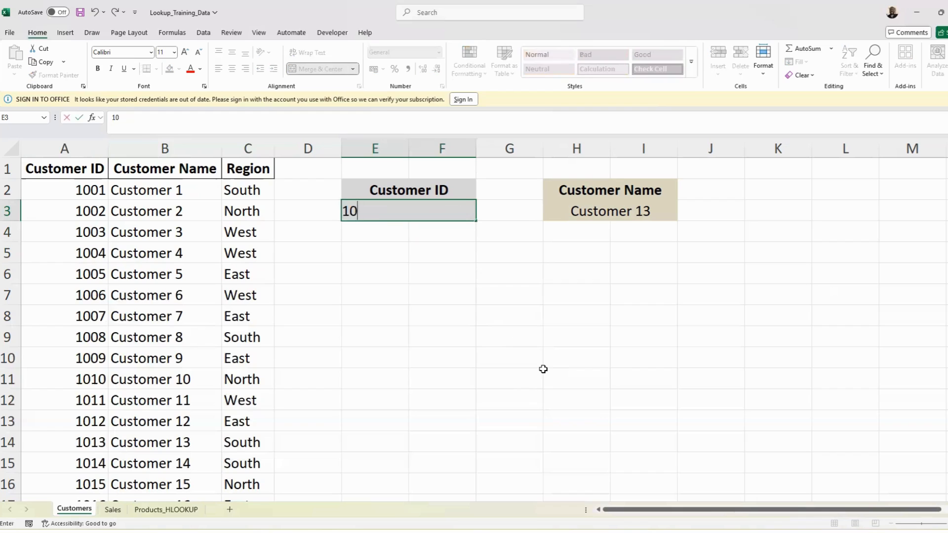
type("06")
key("Return")
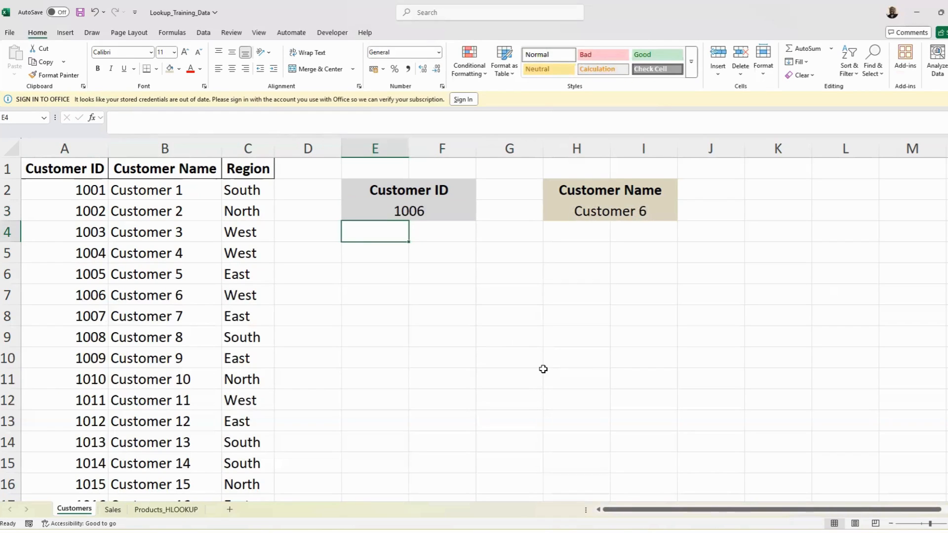
left_click(408, 210)
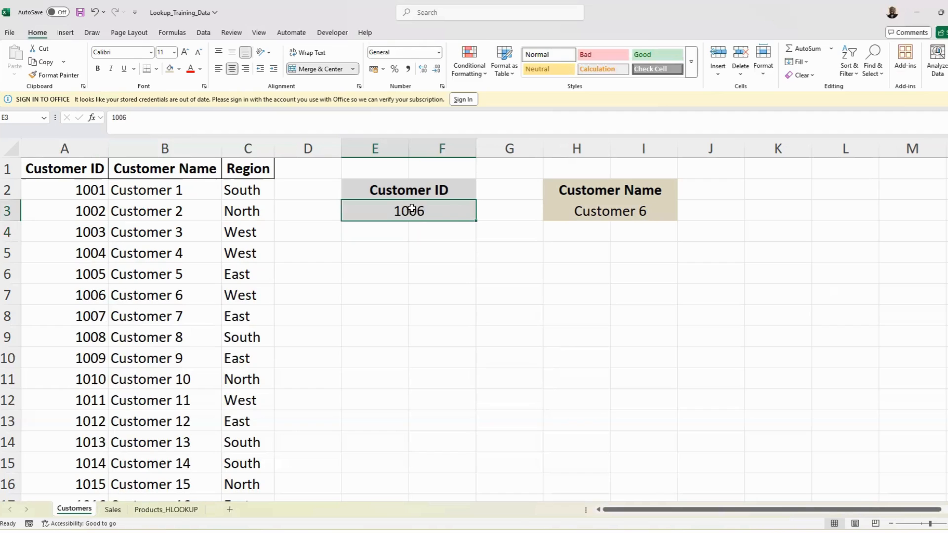
type("1001")
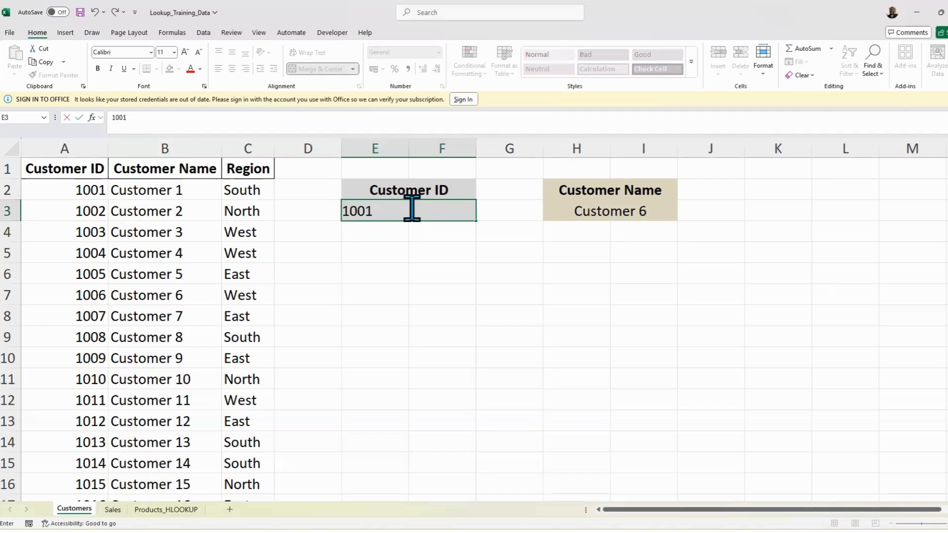
key("Return")
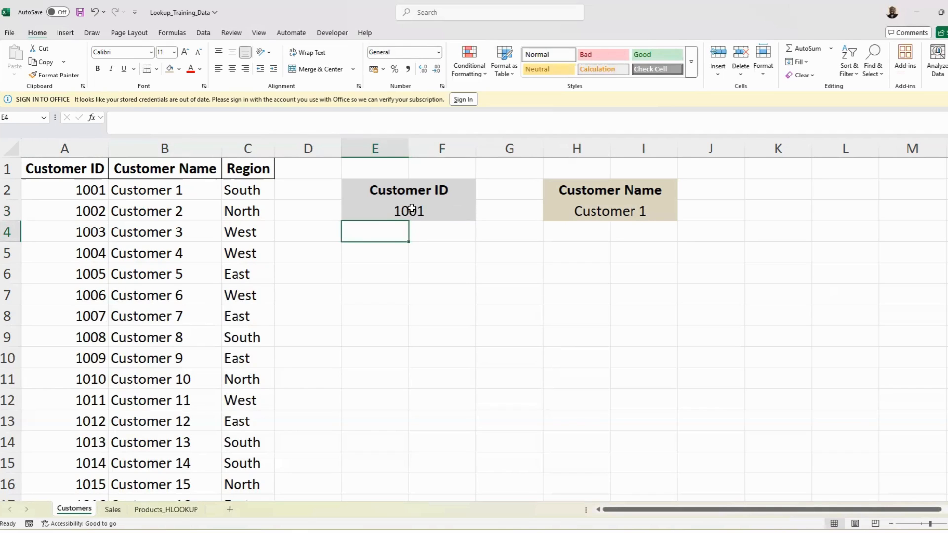
Enter the heading Region in H5, and merge and center H5:I5 and H6:I6 separately.
left_click(384, 253)
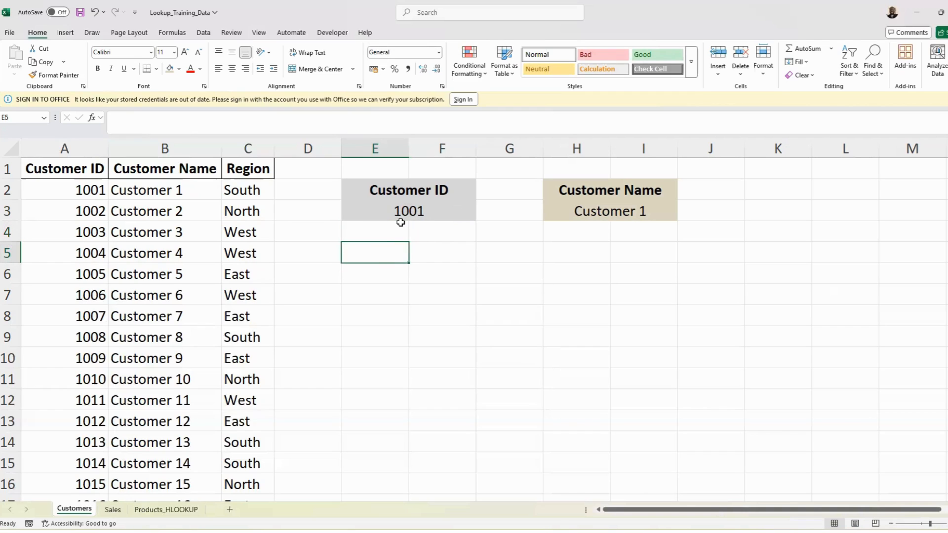
left_click(590, 253)
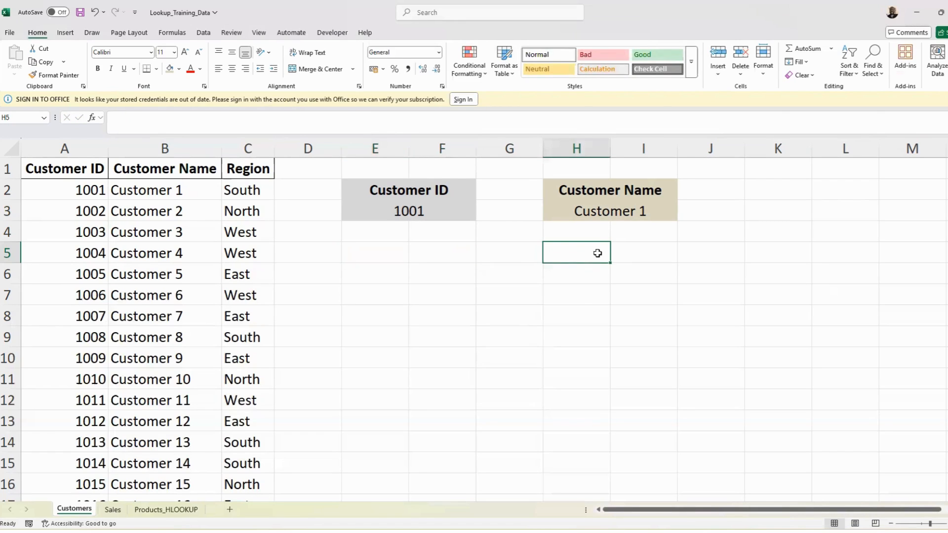
type("Region")
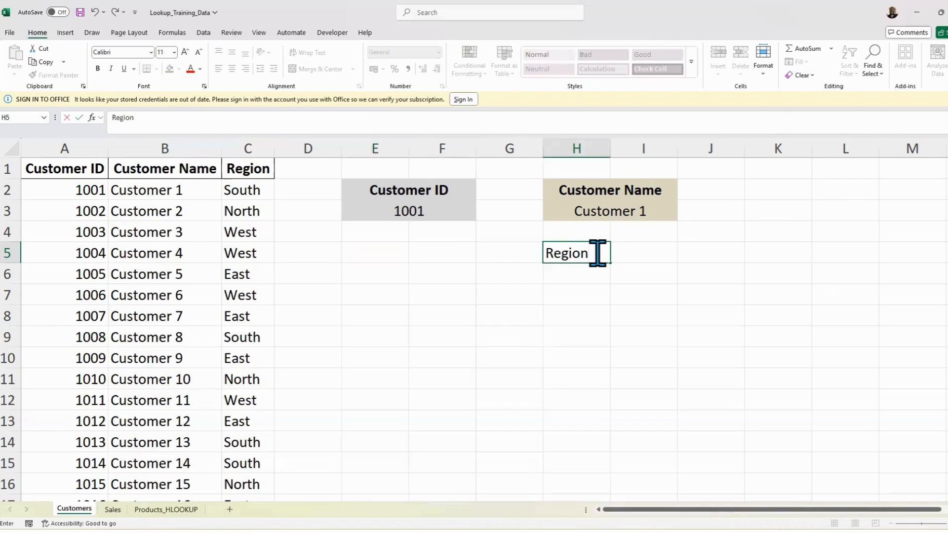
key("Return")
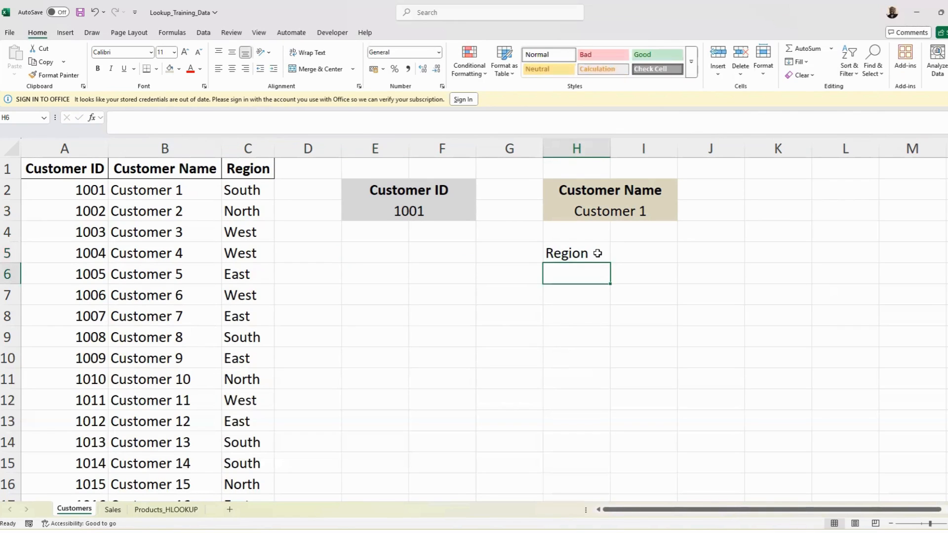
left_click_drag(597, 253, 620, 252)
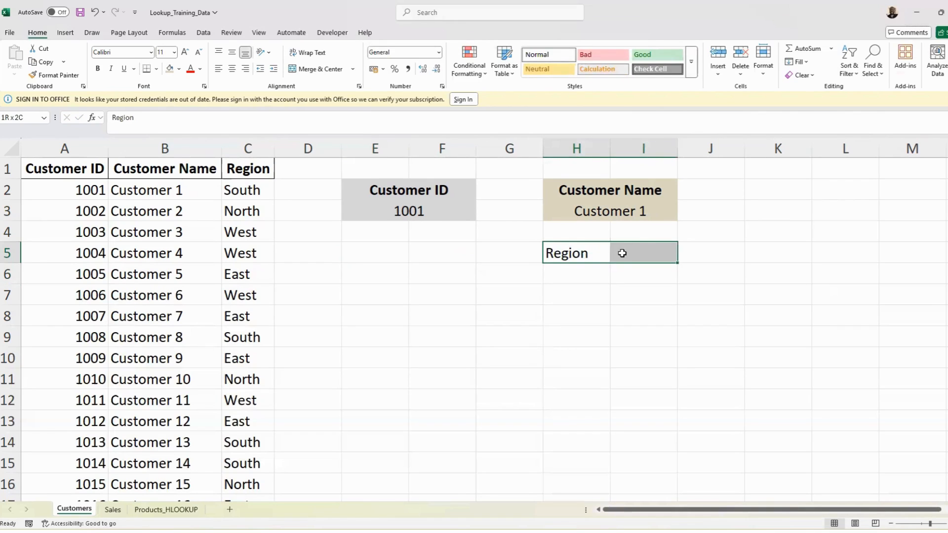
left_click(318, 68)
mouse_move(583, 269)
left_mouse_down()
mouse_move(613, 269)
mouse_move(602, 254)
mouse_move(601, 263)
left_mouse_up()
left_click(318, 69)
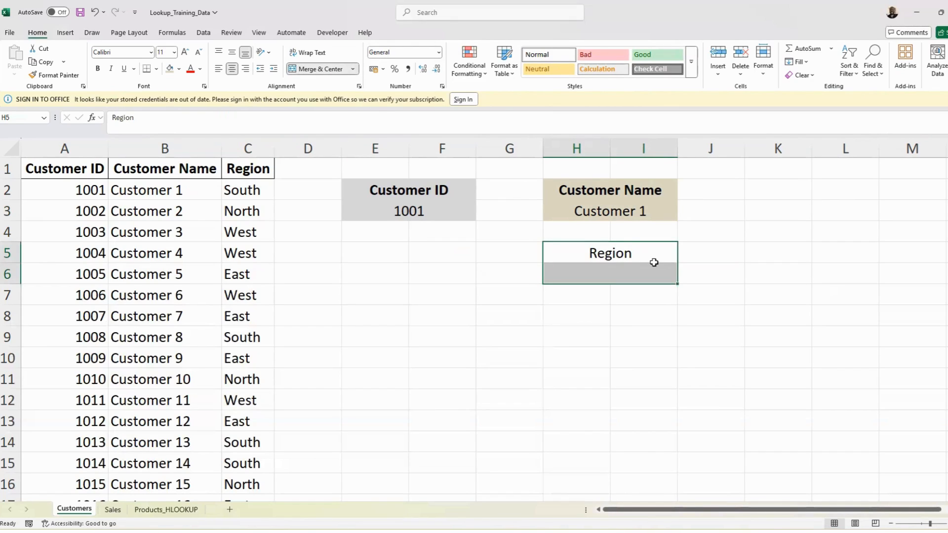
Make the Region heading bold and fill it and the cell below it, H5:I6, with light blue.
left_click(623, 251)
left_click(98, 68)
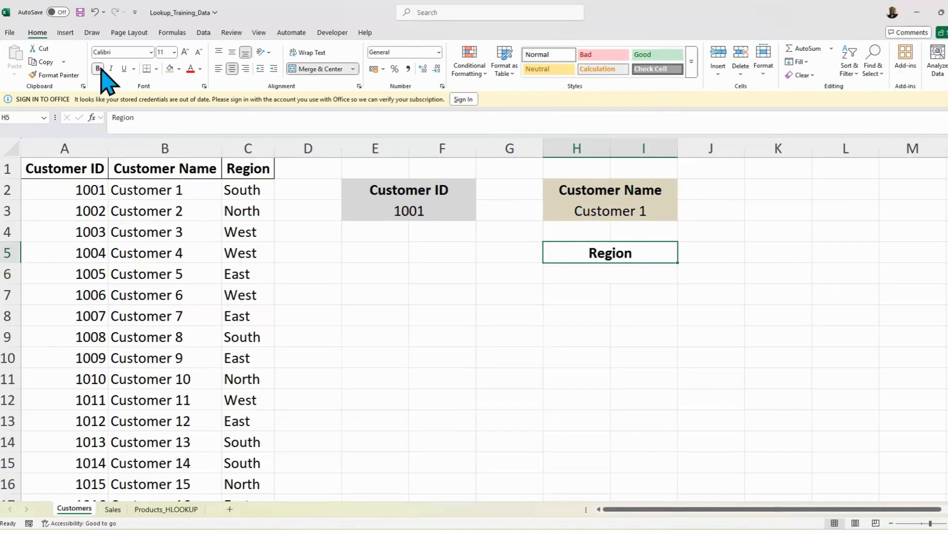
left_click(179, 69)
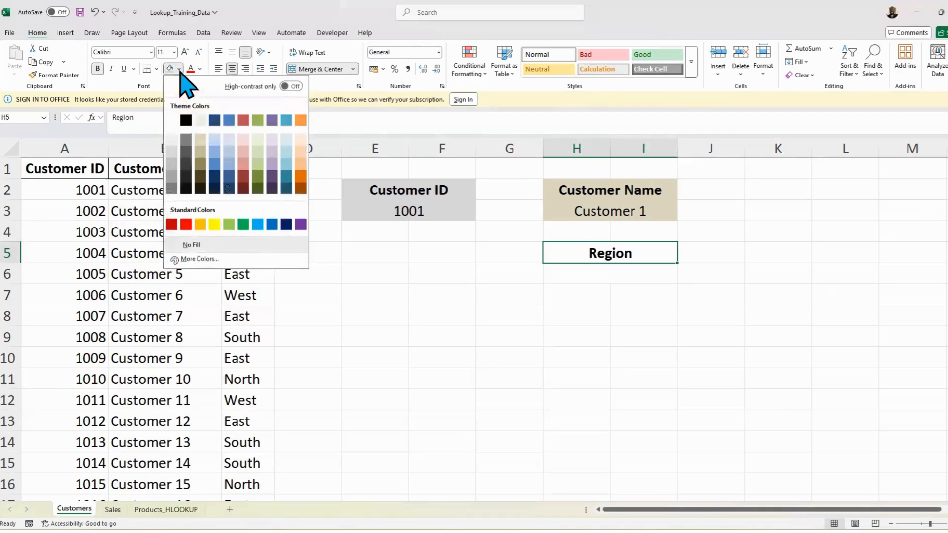
left_click(229, 142)
left_click(617, 276)
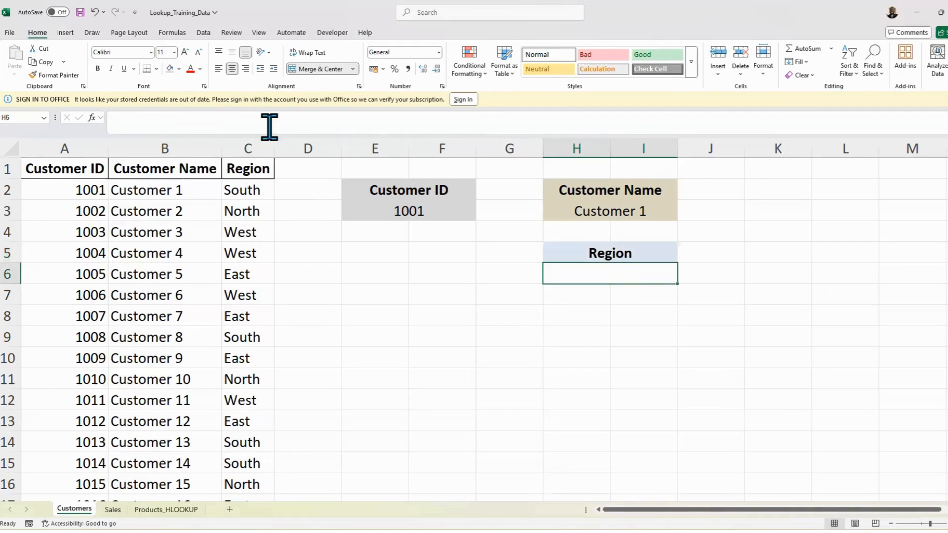
left_click(169, 69)
key("Up")
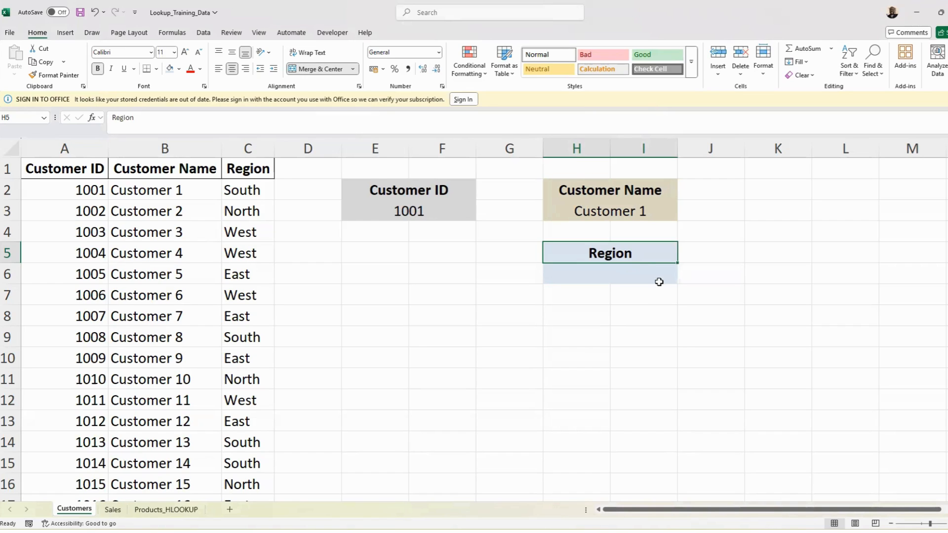
Start an XLOOKUP formula in H6 with E3 as the lookup value.
left_click(637, 269)
type("=")
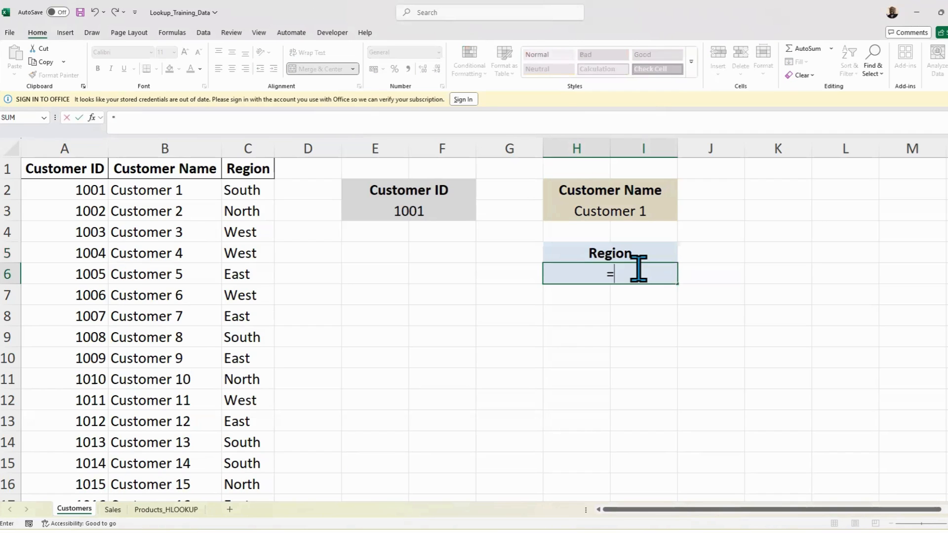
type("xl")
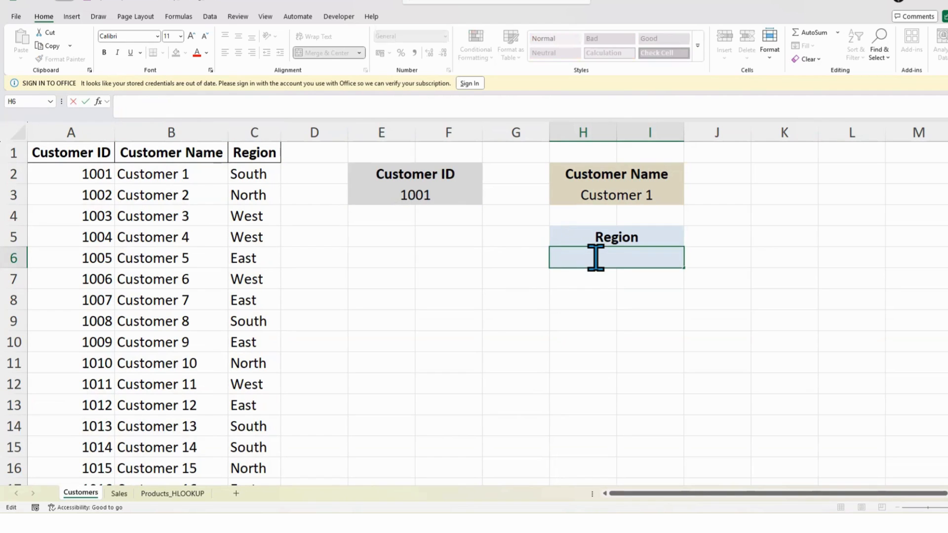
type("=xloo")
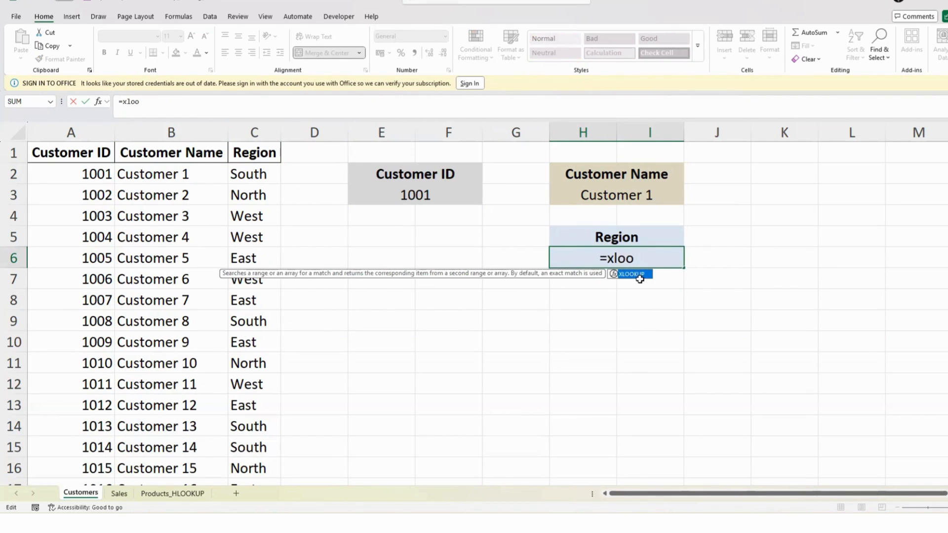
double_click(627, 275)
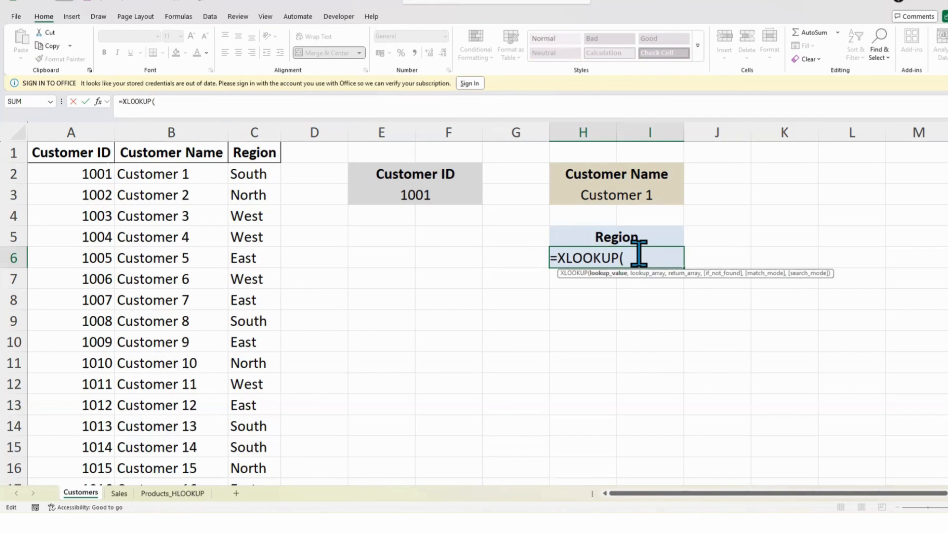
left_click(412, 192)
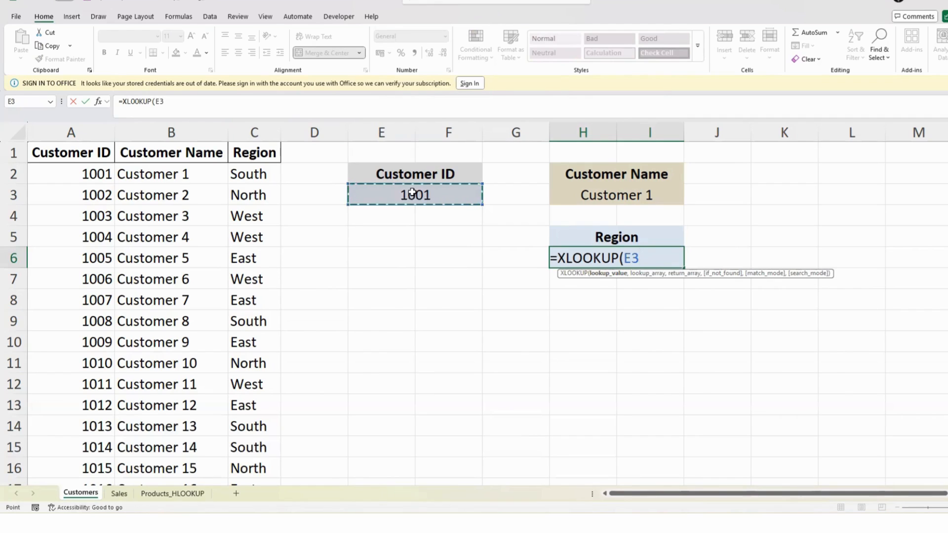
type(",")
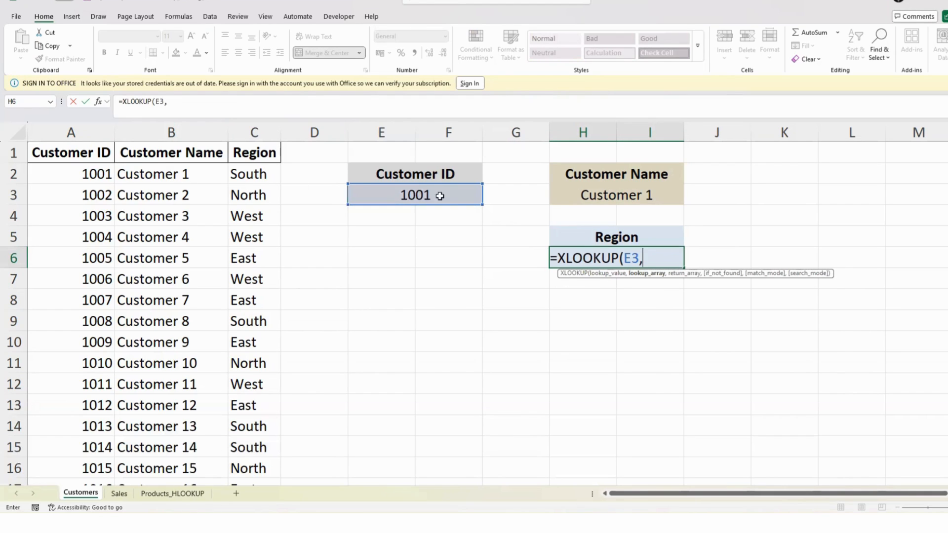
Add A1:A51 as the lookup array and C1:C51 as the return array of the XLOOKUP in H6.
left_click_drag(70, 156, 102, 461)
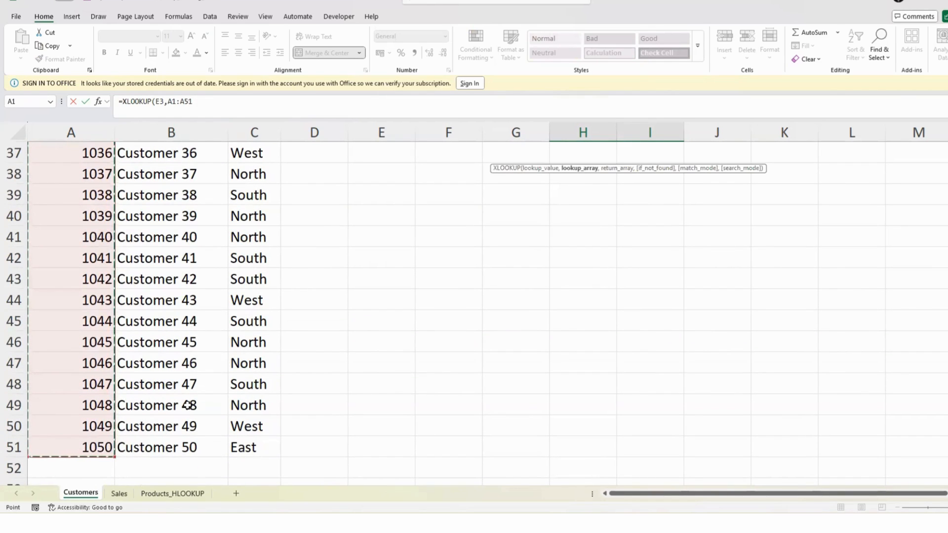
type(",")
scroll(721, 365, "up", 12)
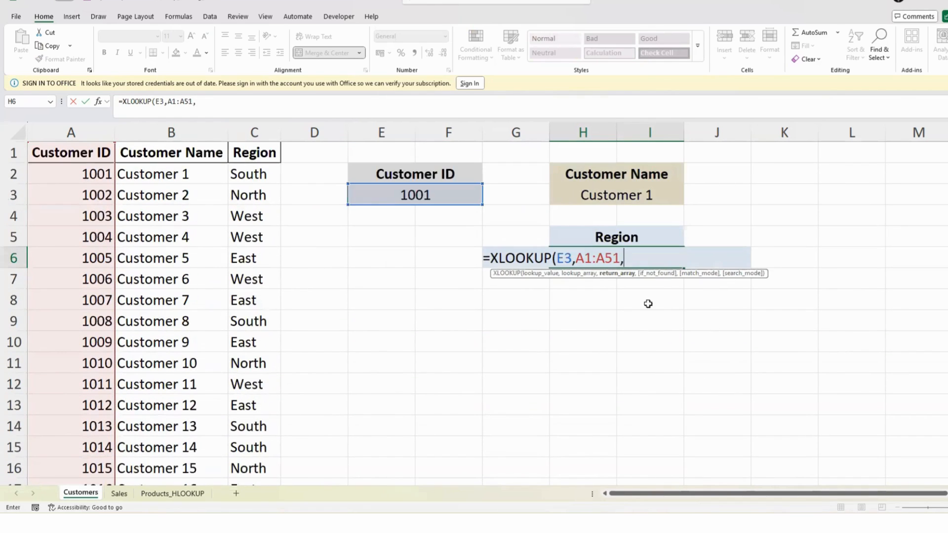
left_click_drag(247, 150, 265, 452)
type(",")
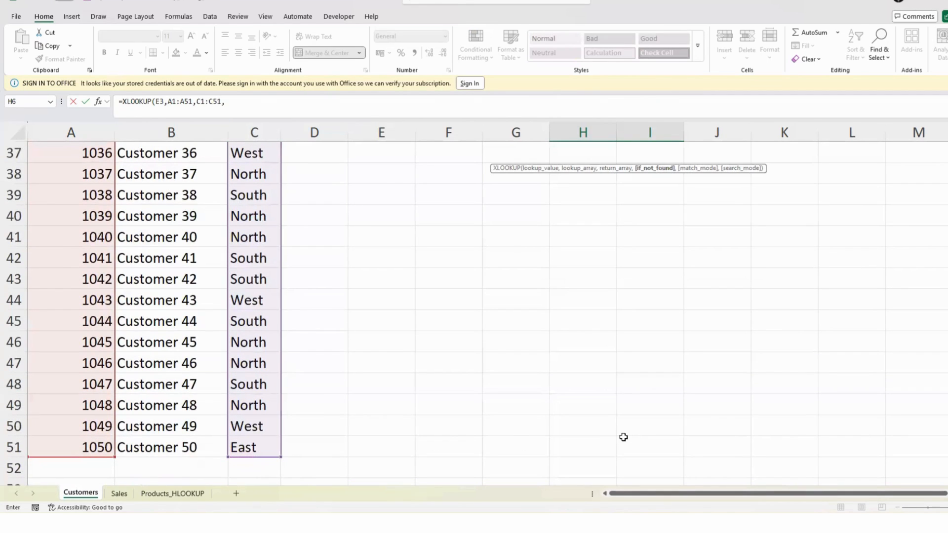
Complete the XLOOKUP in H6 with "Not Found" as the if-not-found text and 0 (exact match) as the match mode.
scroll(690, 286, "up", 12)
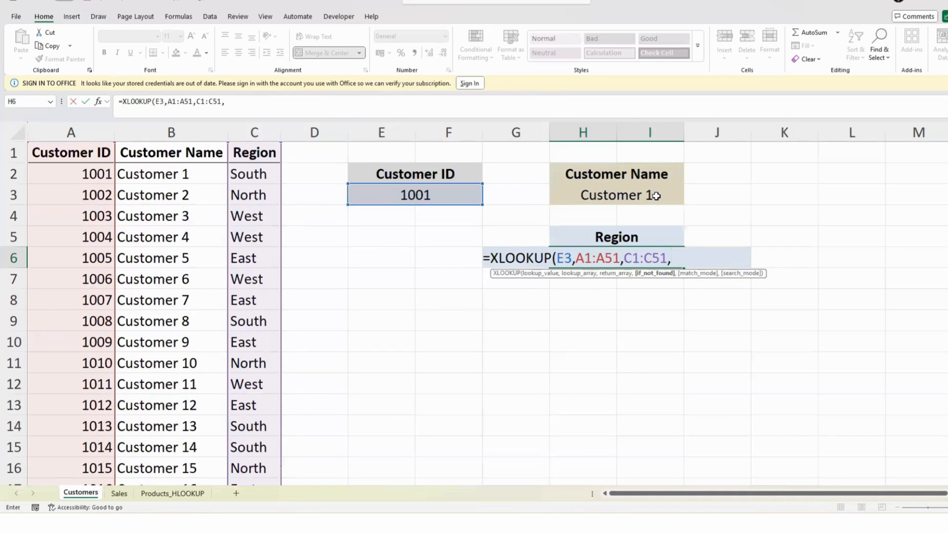
type("\"Not Found\",")
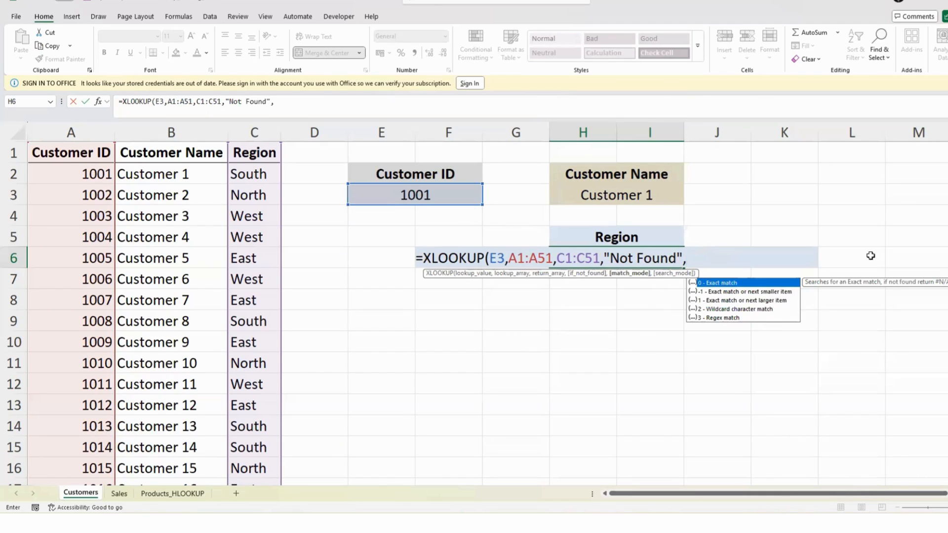
double_click(730, 283)
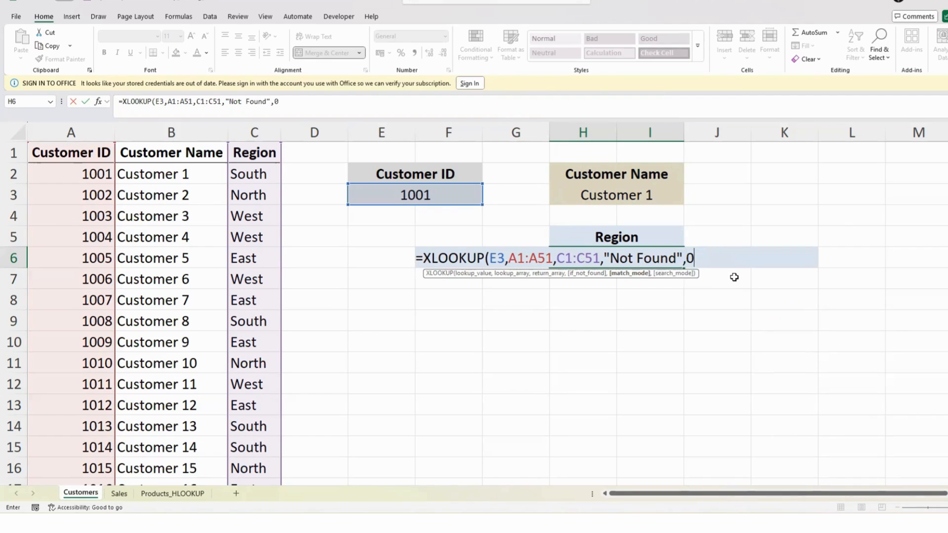
type(")")
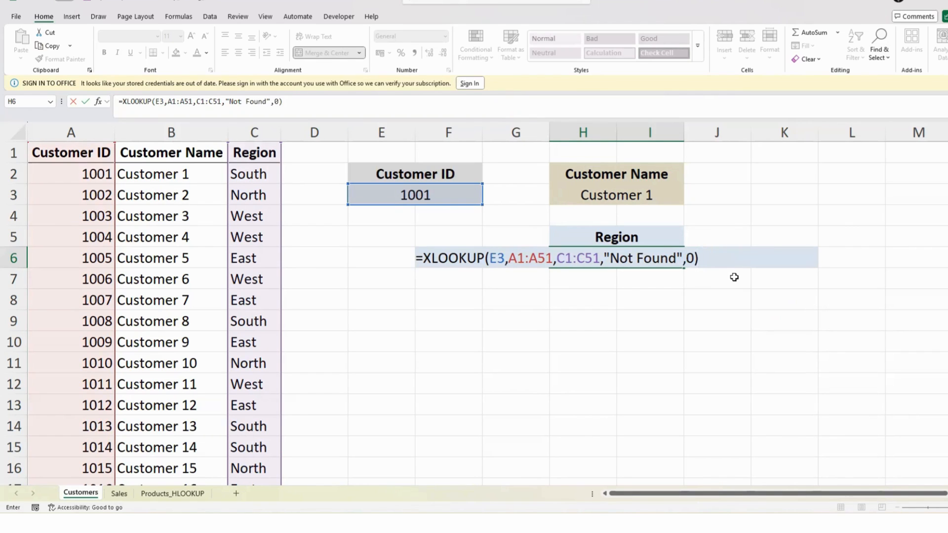
key("Return")
Compare the arguments of the XLOOKUP formula in H6 with those of the VLOOKUP formula in H3.
left_click(595, 258)
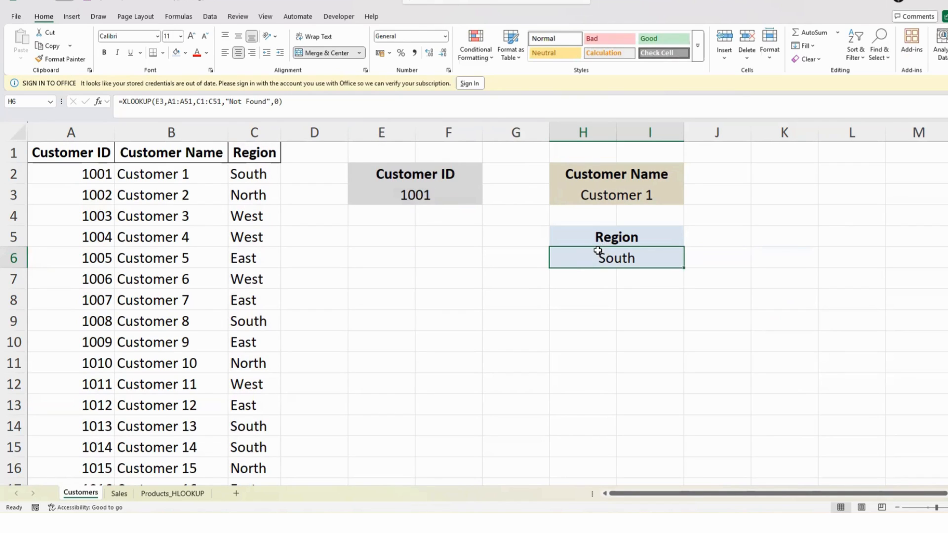
left_click(192, 101)
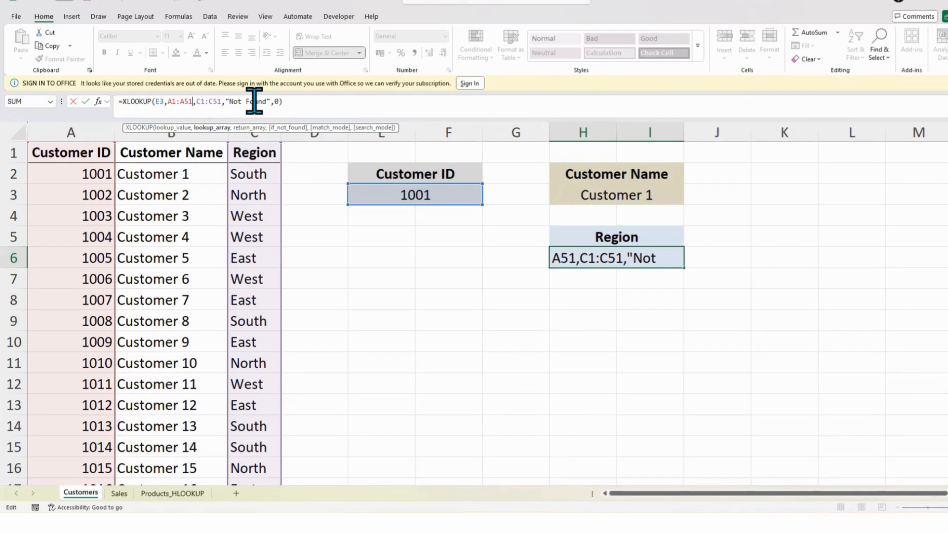
left_click(629, 194)
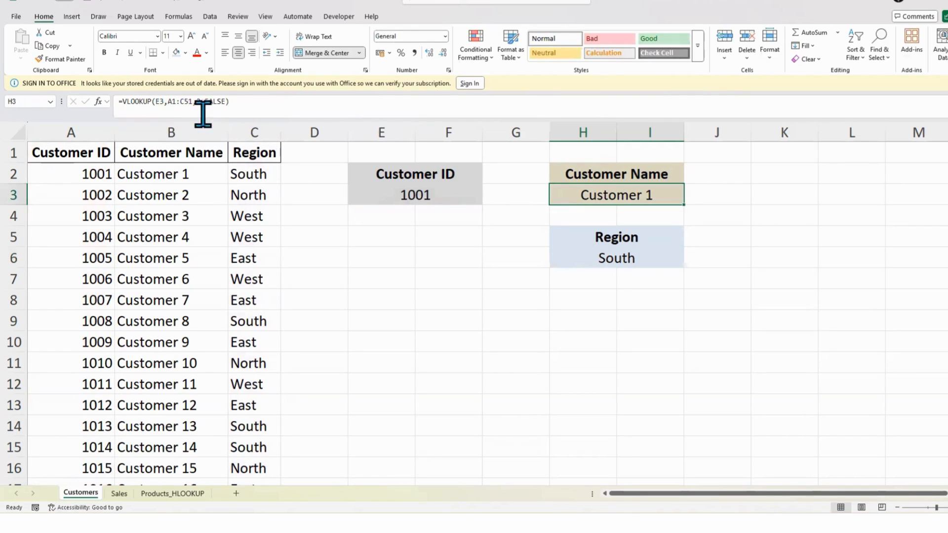
left_click(165, 102)
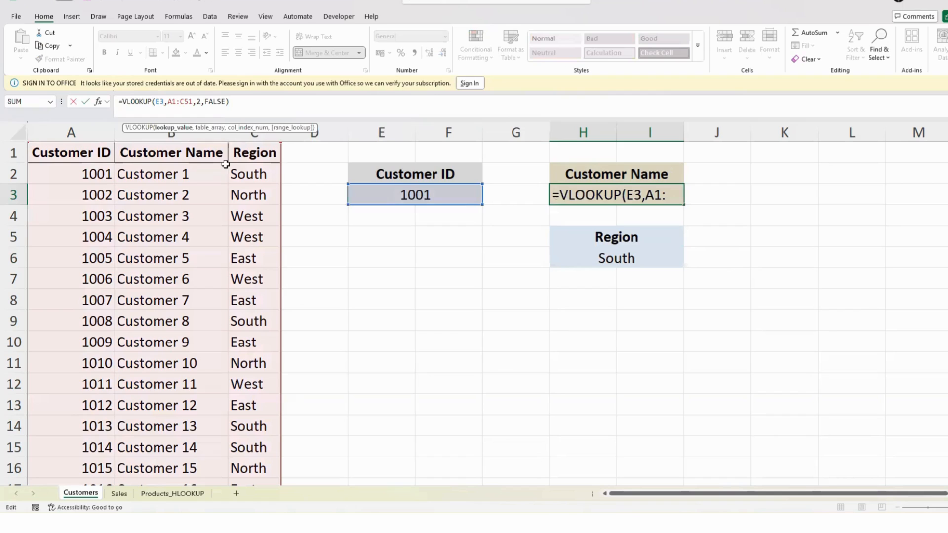
left_click(201, 102)
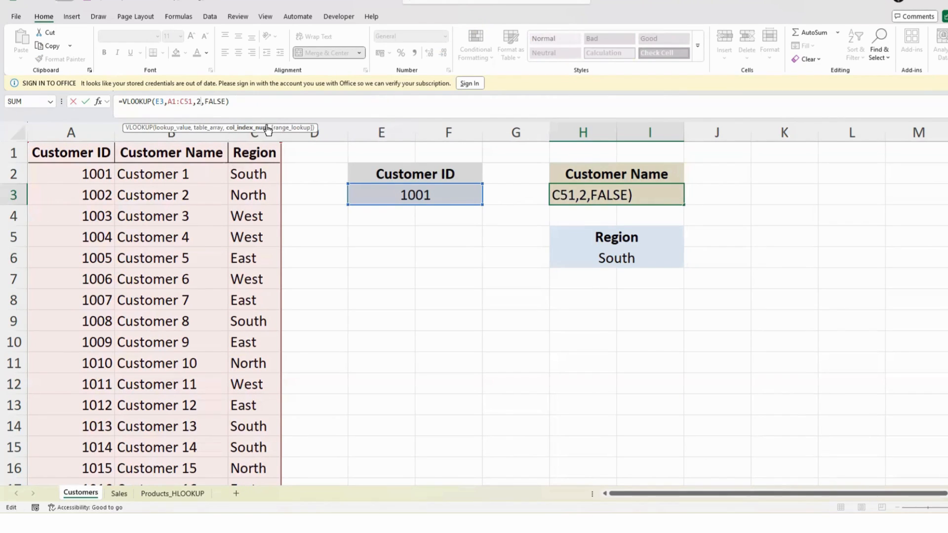
left_click(213, 101)
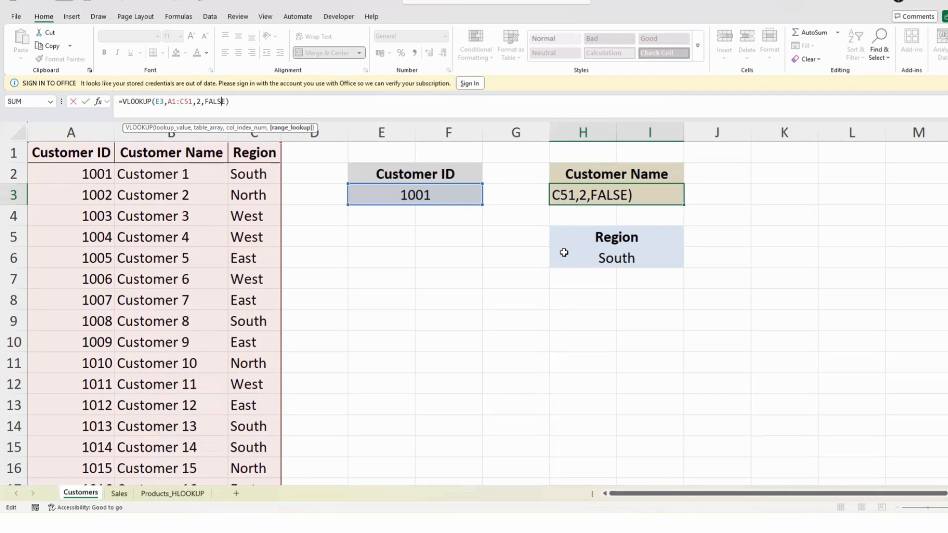
left_click(612, 258)
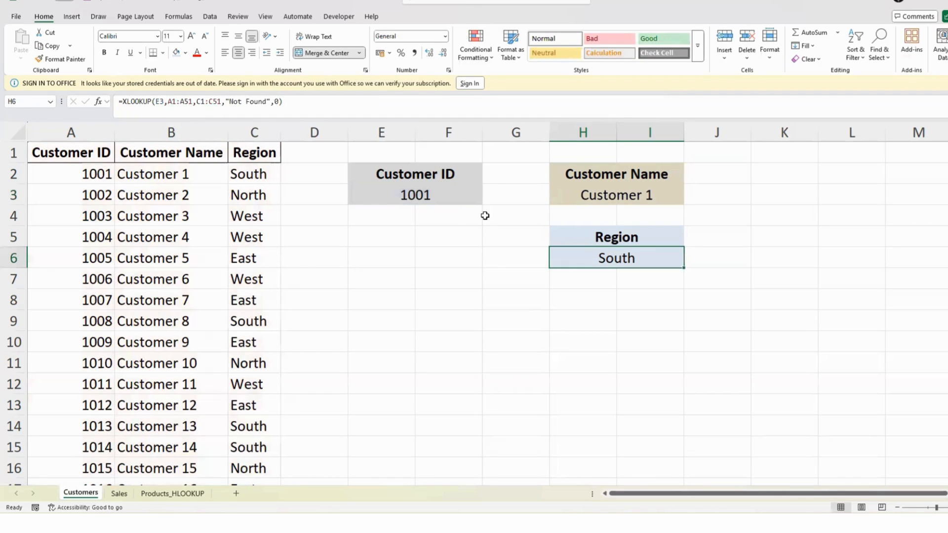
Test both lookups by entering the customer ID listed in A11 as the lookup value in E3.
left_click(418, 191)
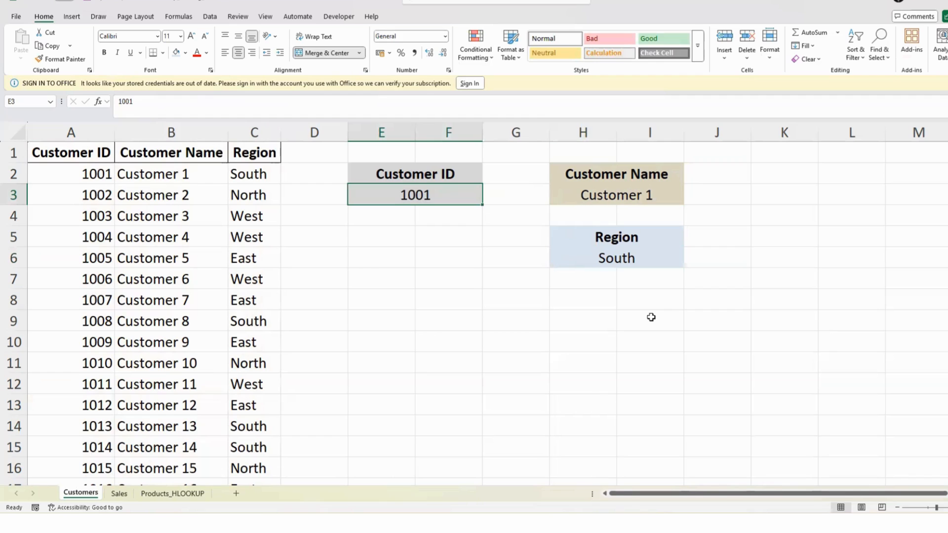
type("1010")
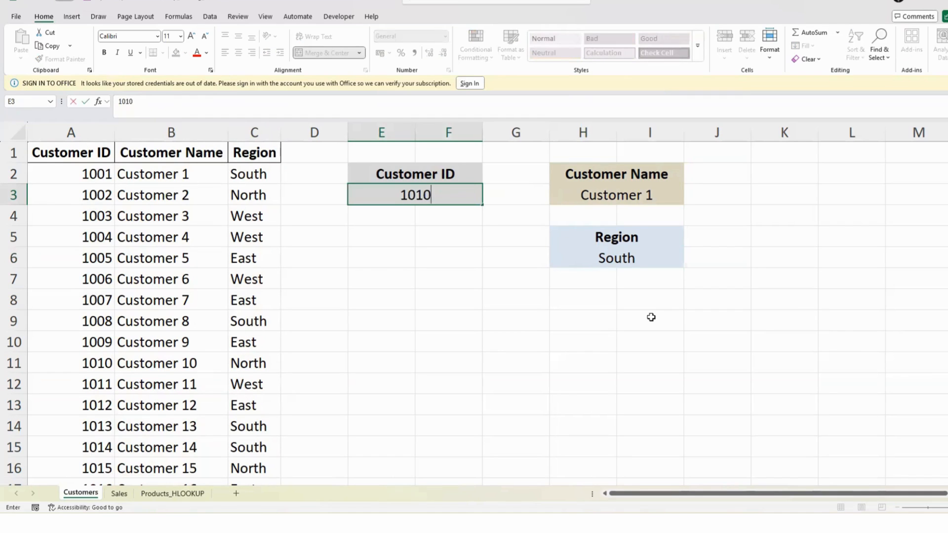
key("Return")
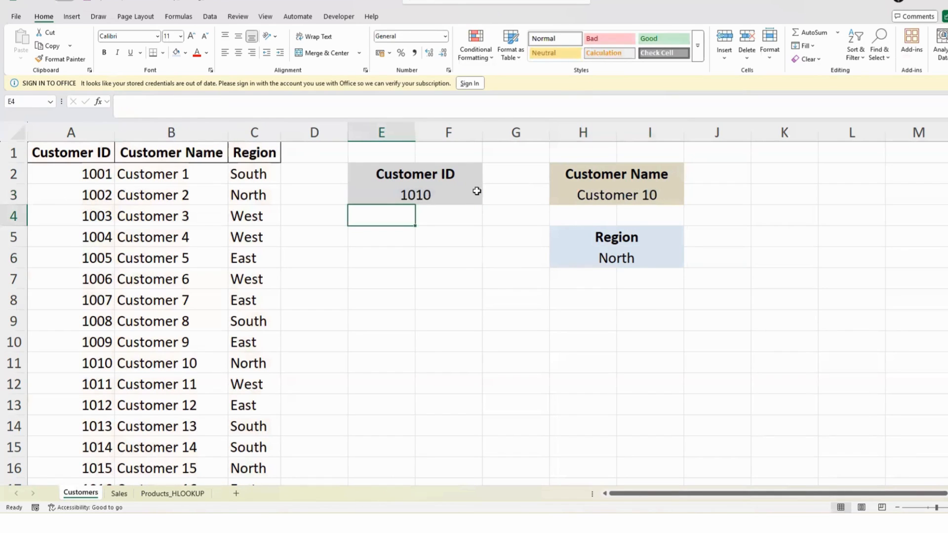
Enter the customer ID listed in A16 as the lookup value in E3 and check the results against row 16.
left_click(446, 191)
type("1015")
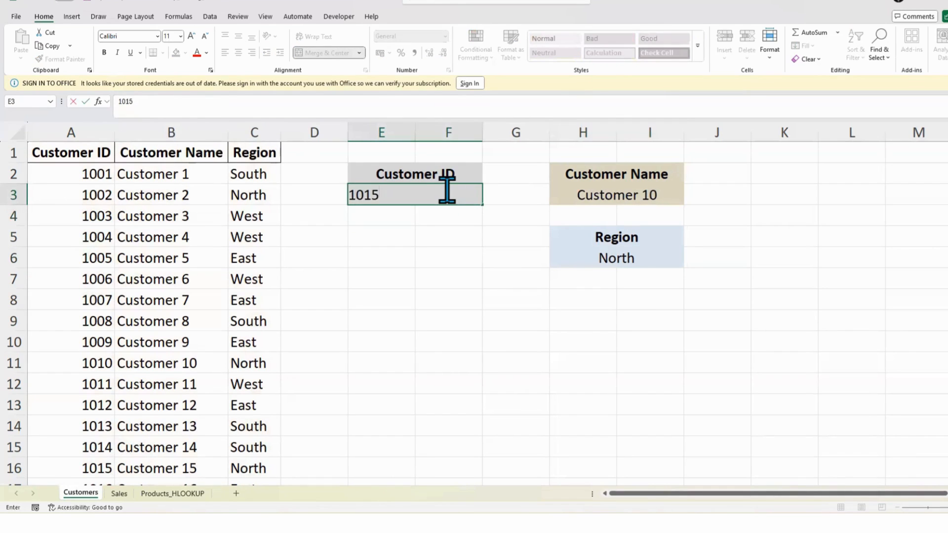
key("Return")
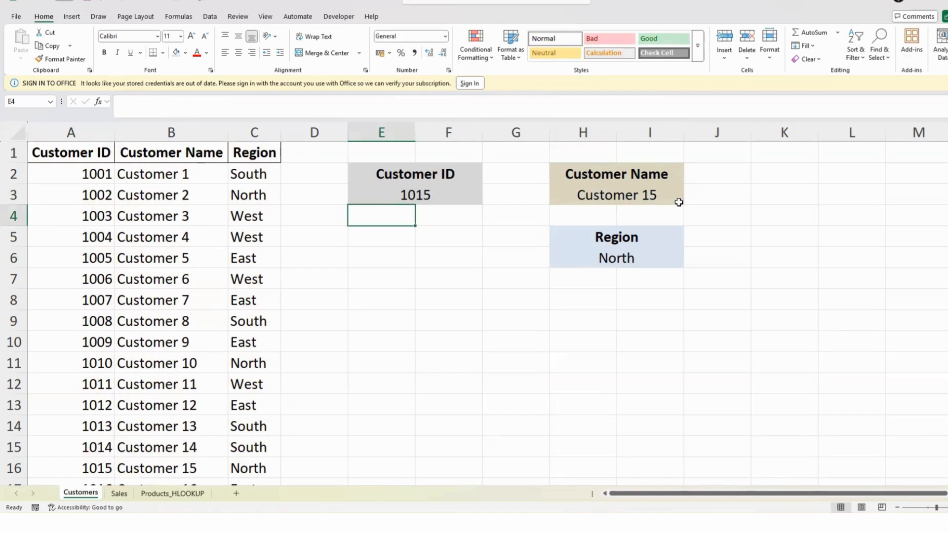
left_click(14, 446)
left_click(14, 468)
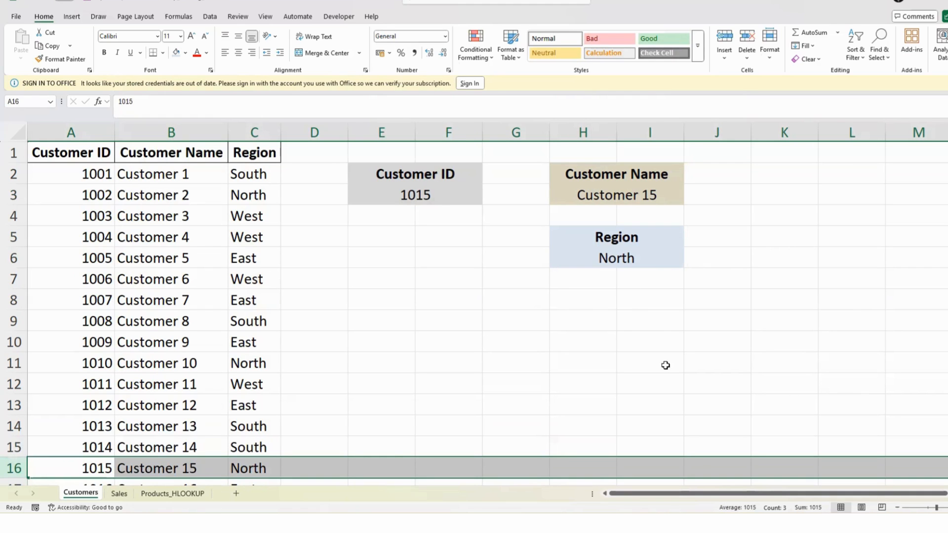
left_click(685, 450)
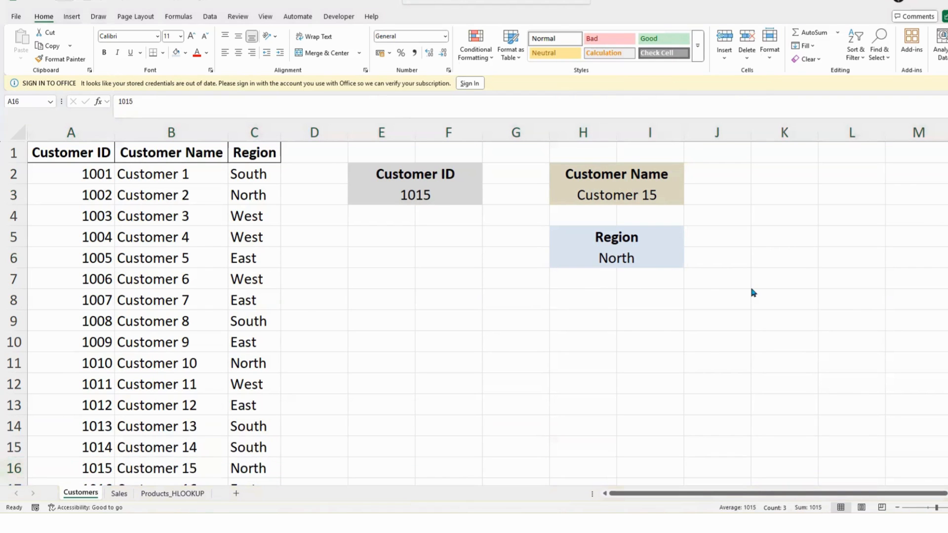